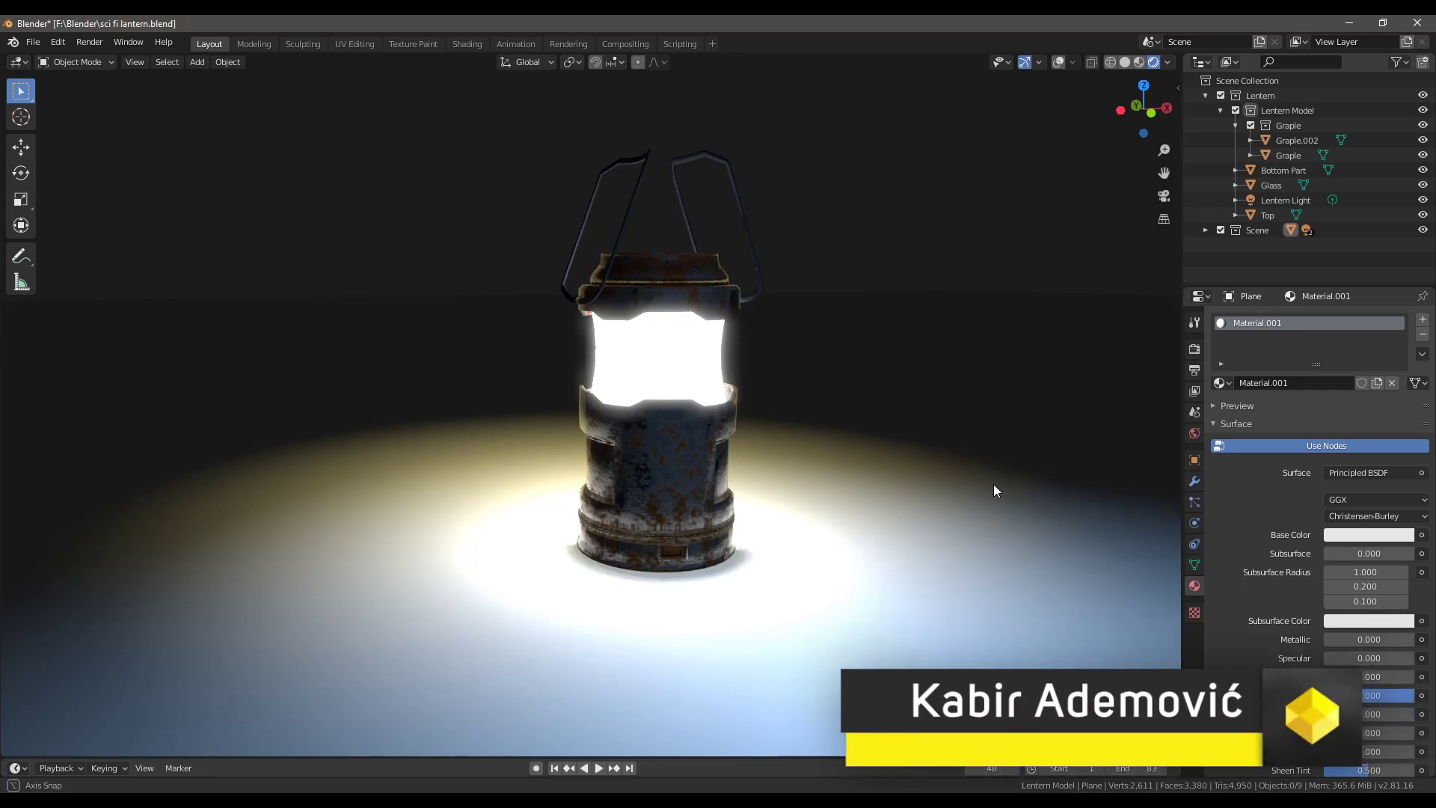
# - Replace the lantern glass's material with a new blank material
pyautogui.moveTo(993, 491); pyautogui.dragTo(871, 505, button='middle')
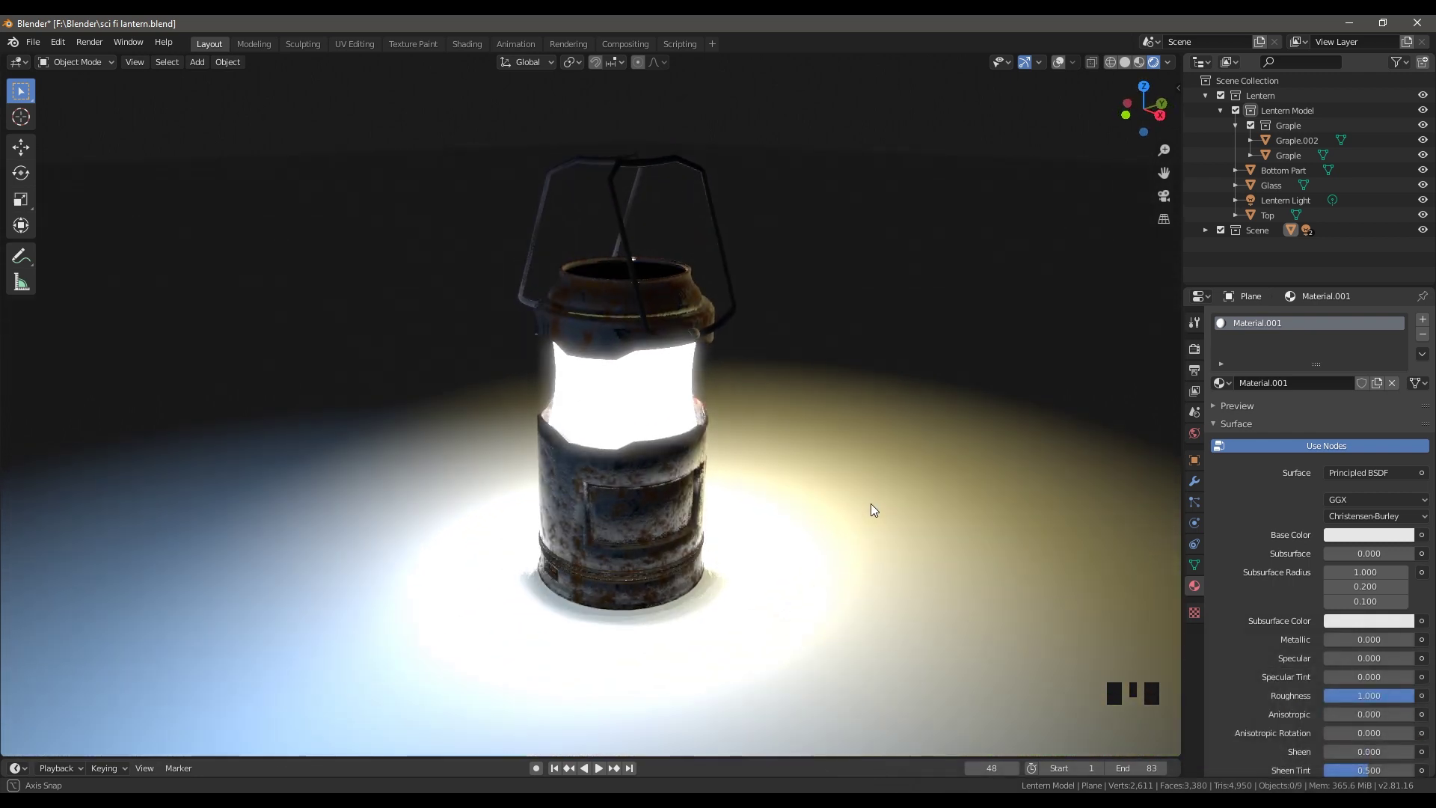
pyautogui.moveTo(870, 505); pyautogui.dragTo(933, 508, button='middle')
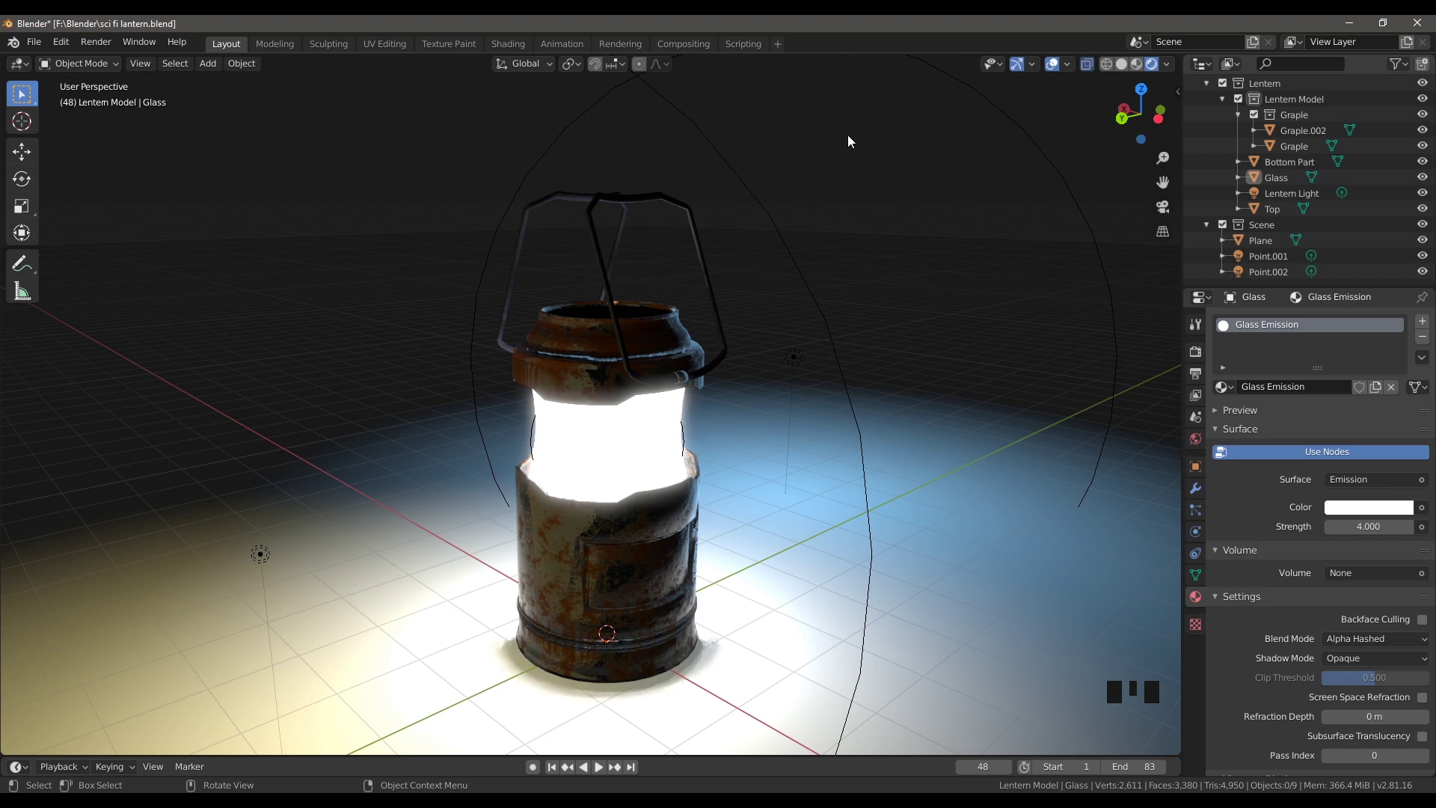
pyautogui.moveTo(787, 386); pyautogui.dragTo(650, 417, button='middle')
pyautogui.click(668, 446)
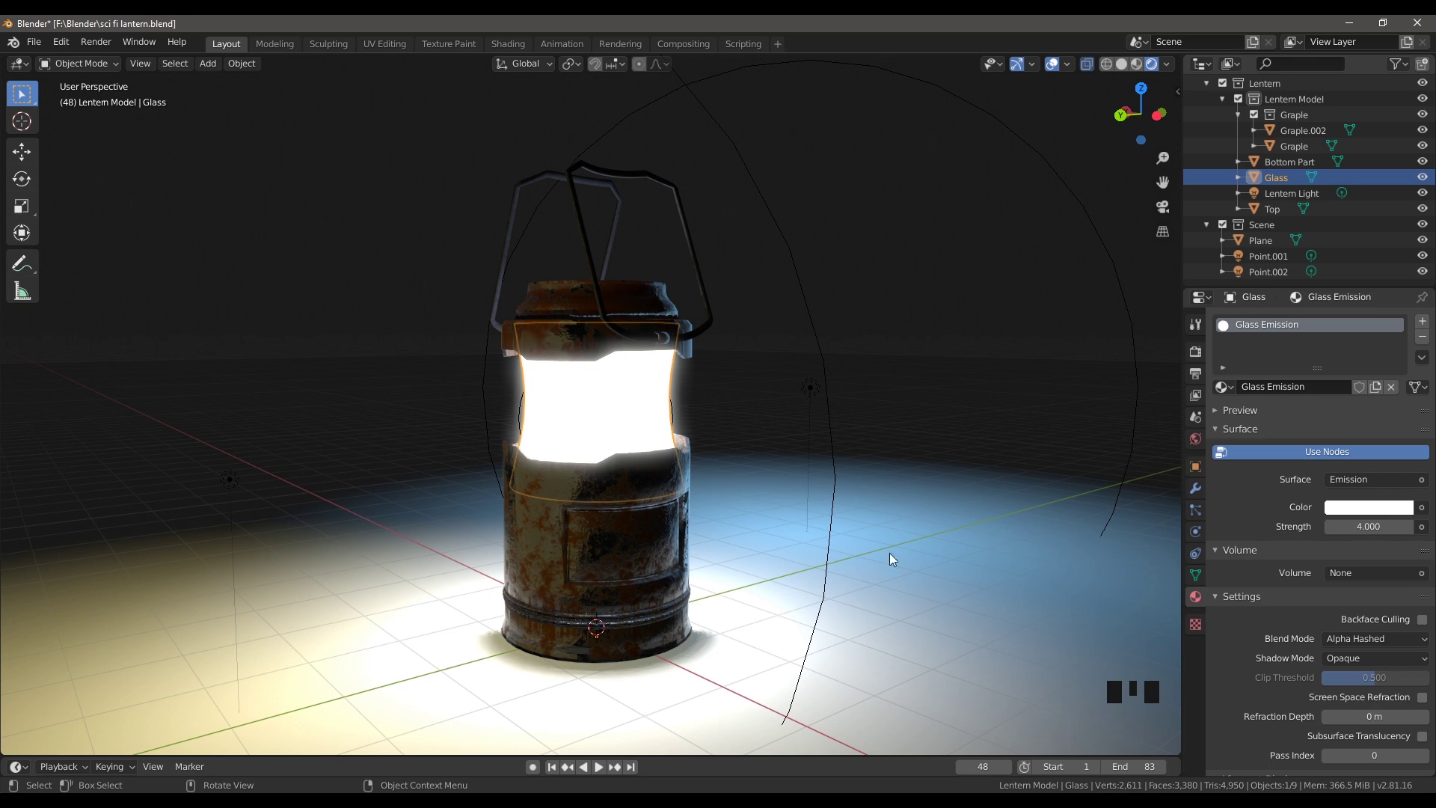
pyautogui.click(1196, 596)
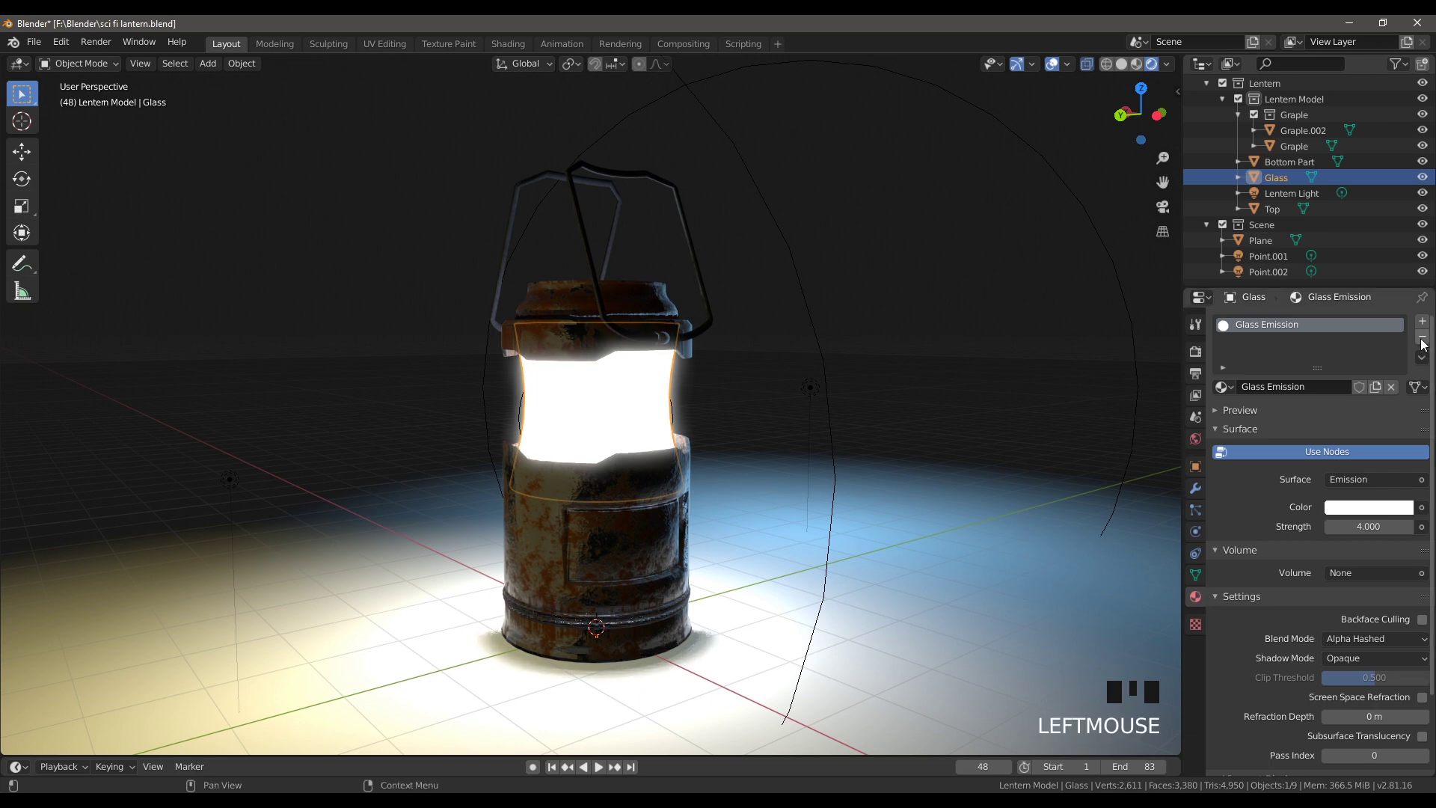
pyautogui.click(1422, 338)
pyautogui.click(1324, 387)
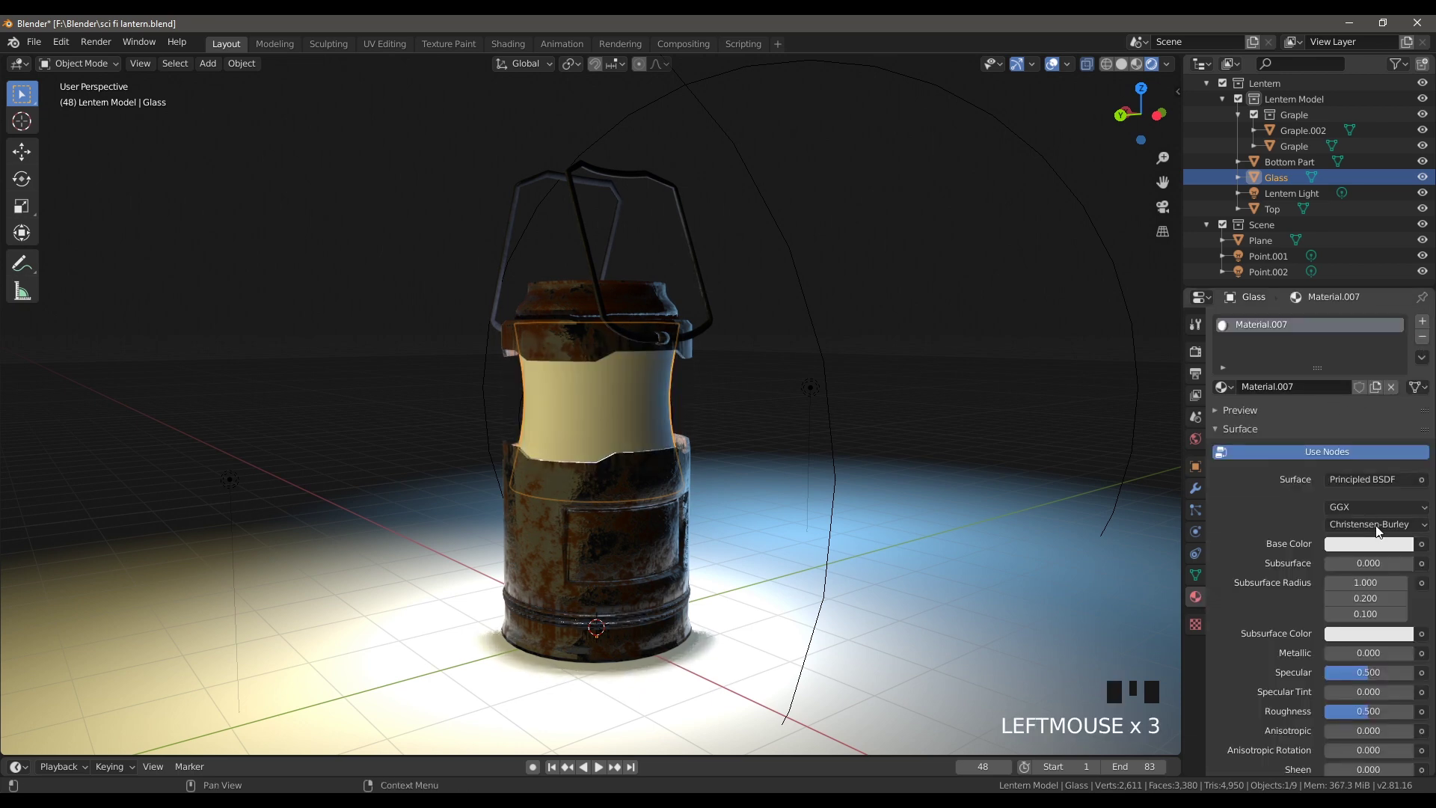
# - Set the glass material's surface to Emission with a strength of 4
pyautogui.click(1350, 482)
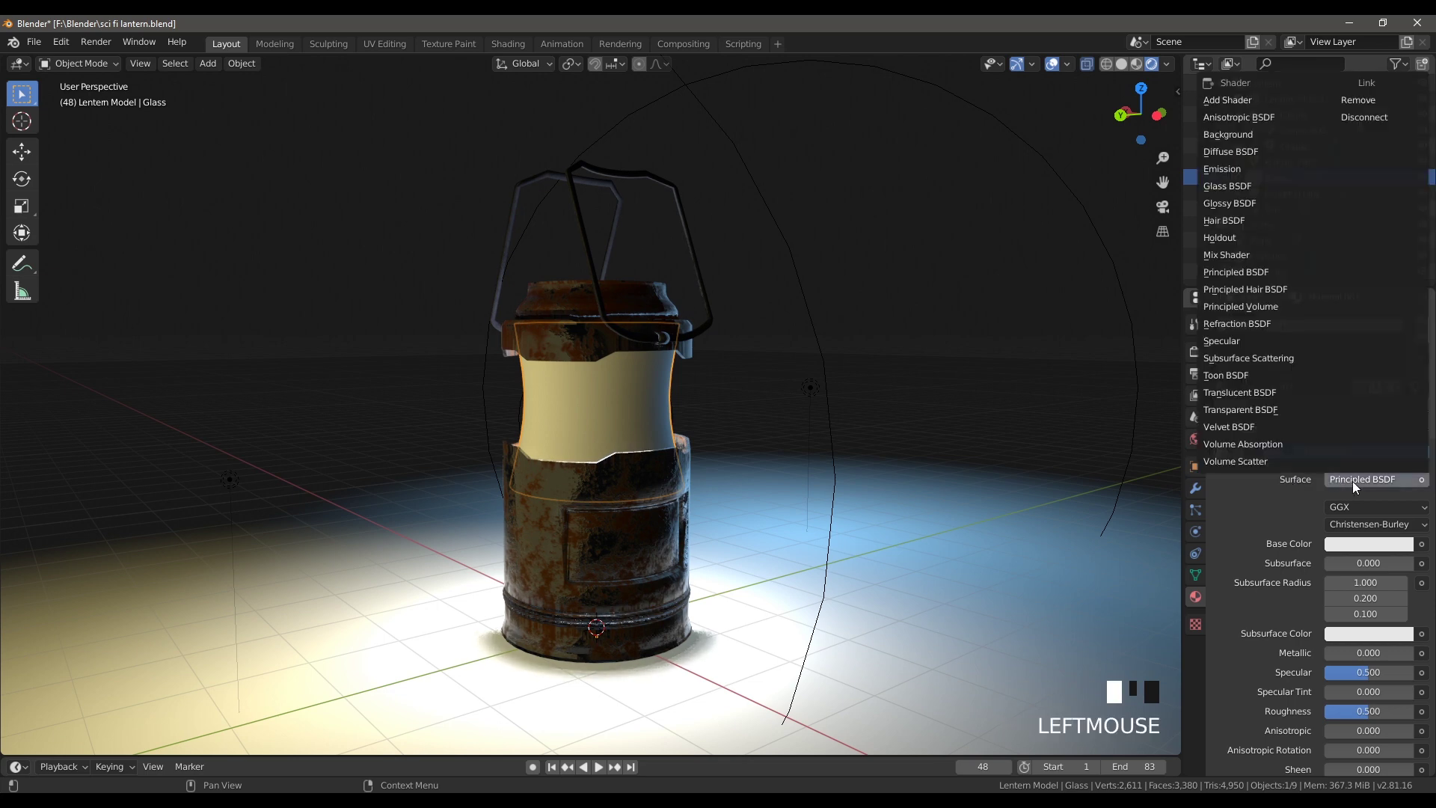
pyautogui.click(1210, 173)
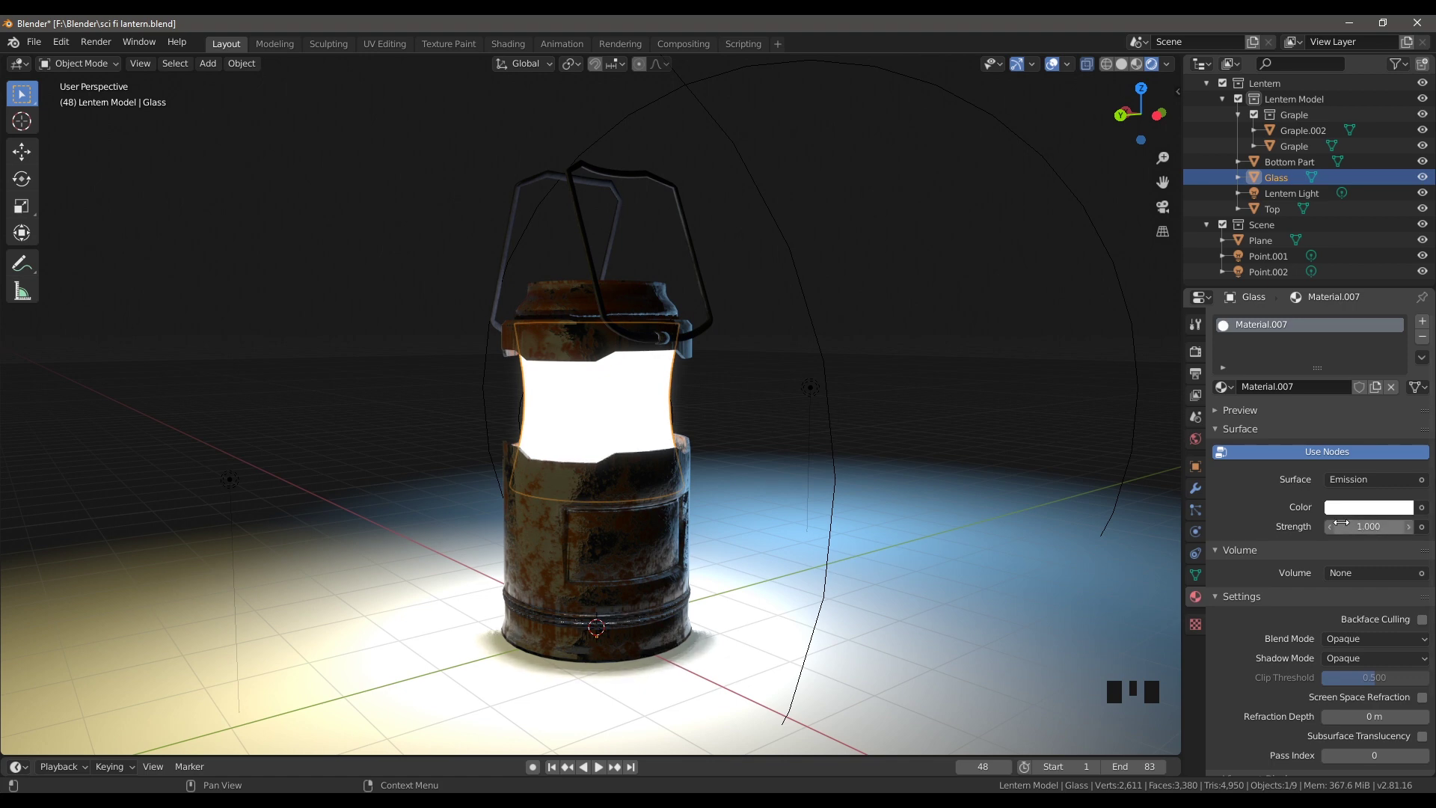
pyautogui.click(1365, 530)
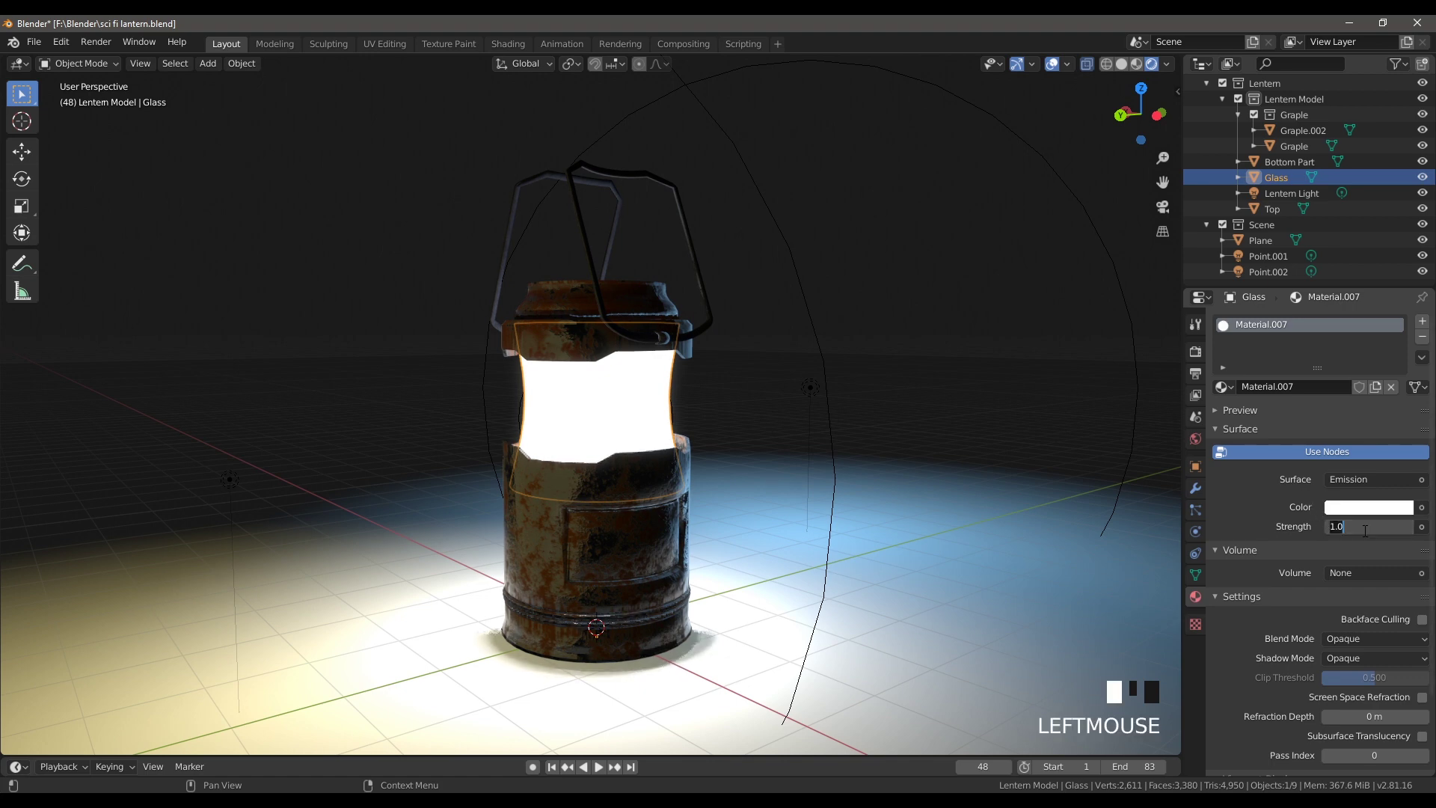
pyautogui.write('2')
pyautogui.press('Return')
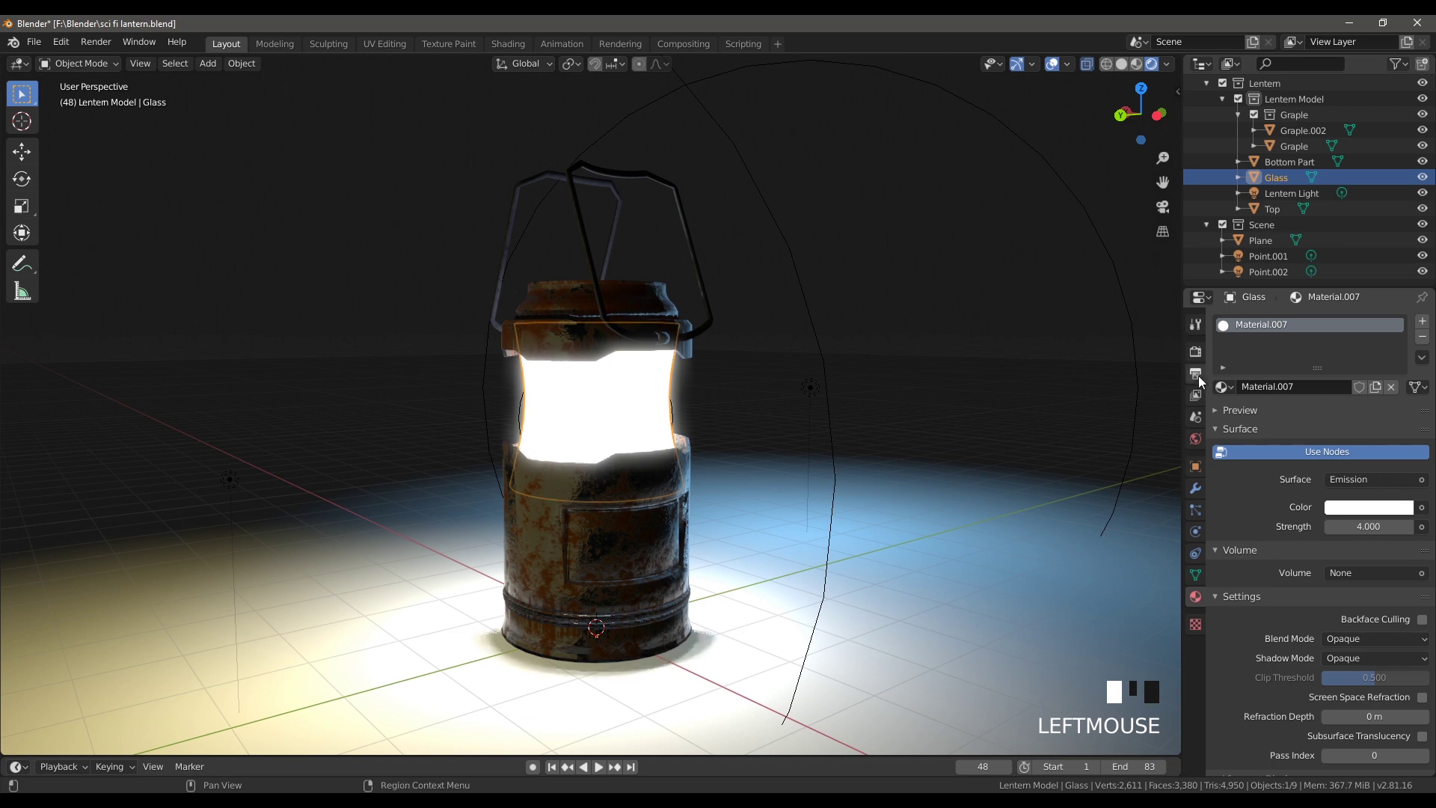
# - Toggle Bloom off and back on in the Eevee render settings to check the glass glow
pyautogui.click(1199, 356)
pyautogui.click(1229, 444)
pyautogui.click(1230, 445)
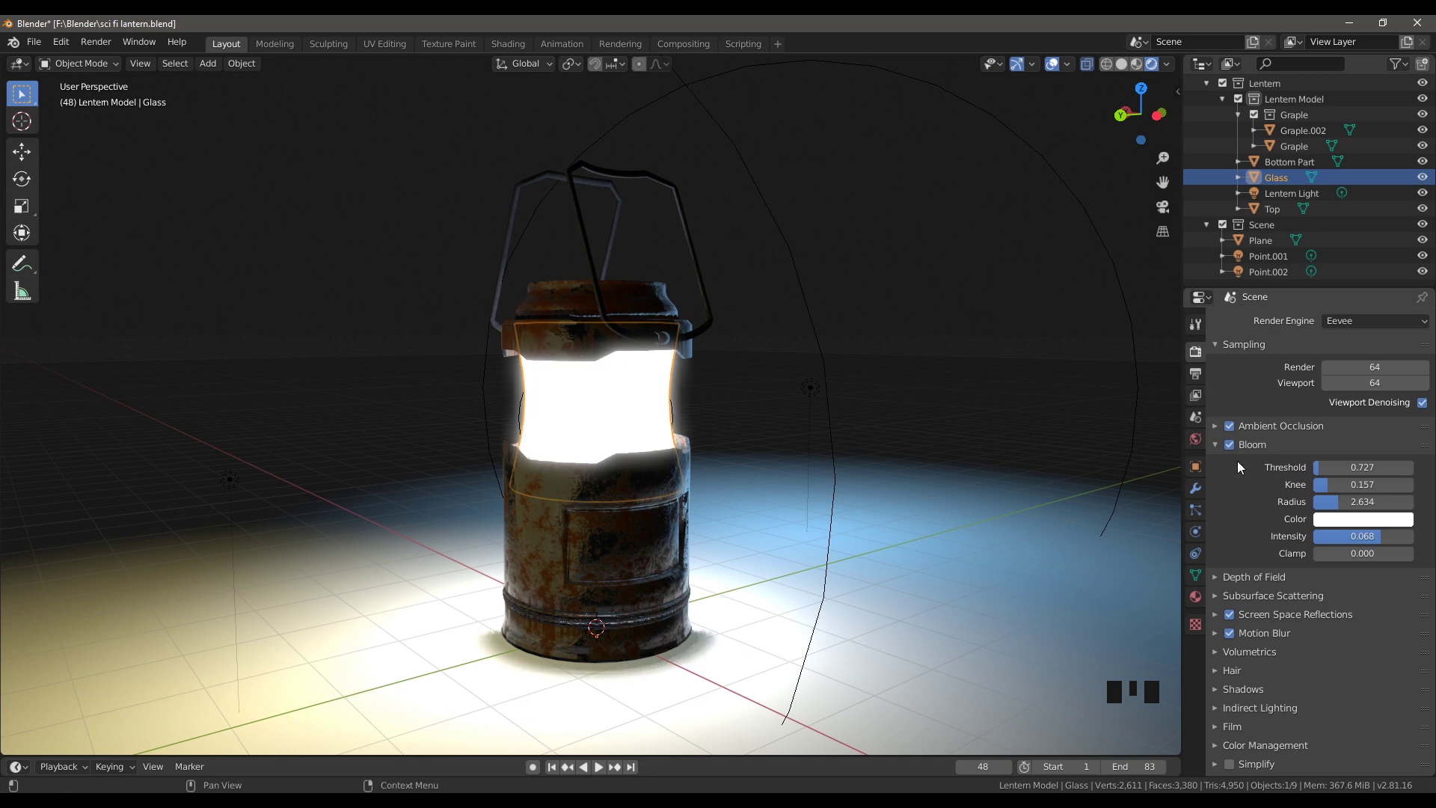
pyautogui.click(1195, 596)
pyautogui.click(830, 253)
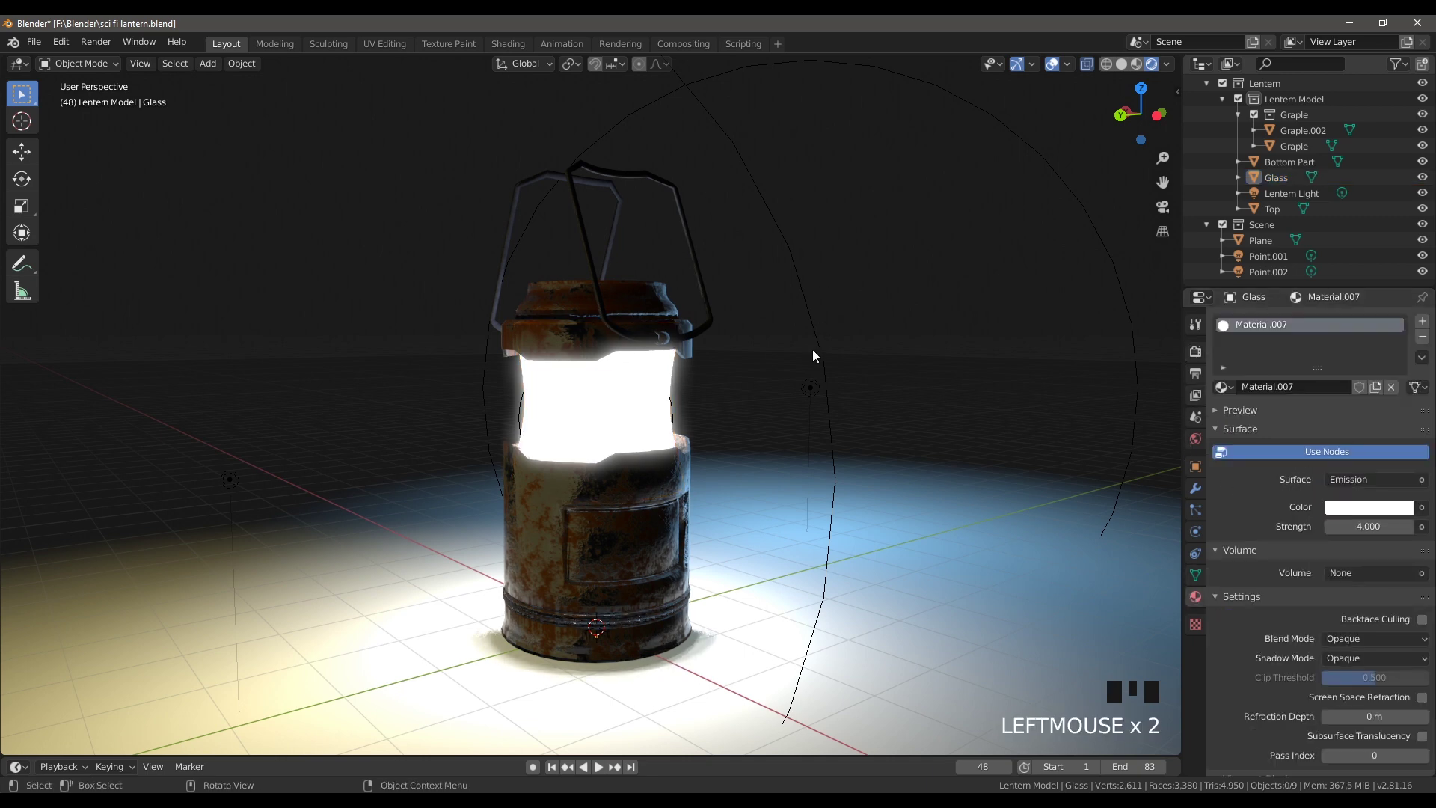
# - Hide the Point.001 and Point.002 lights and inspect the lantern lit only by itself
pyautogui.moveTo(841, 271); pyautogui.dragTo(827, 322, button='middle')
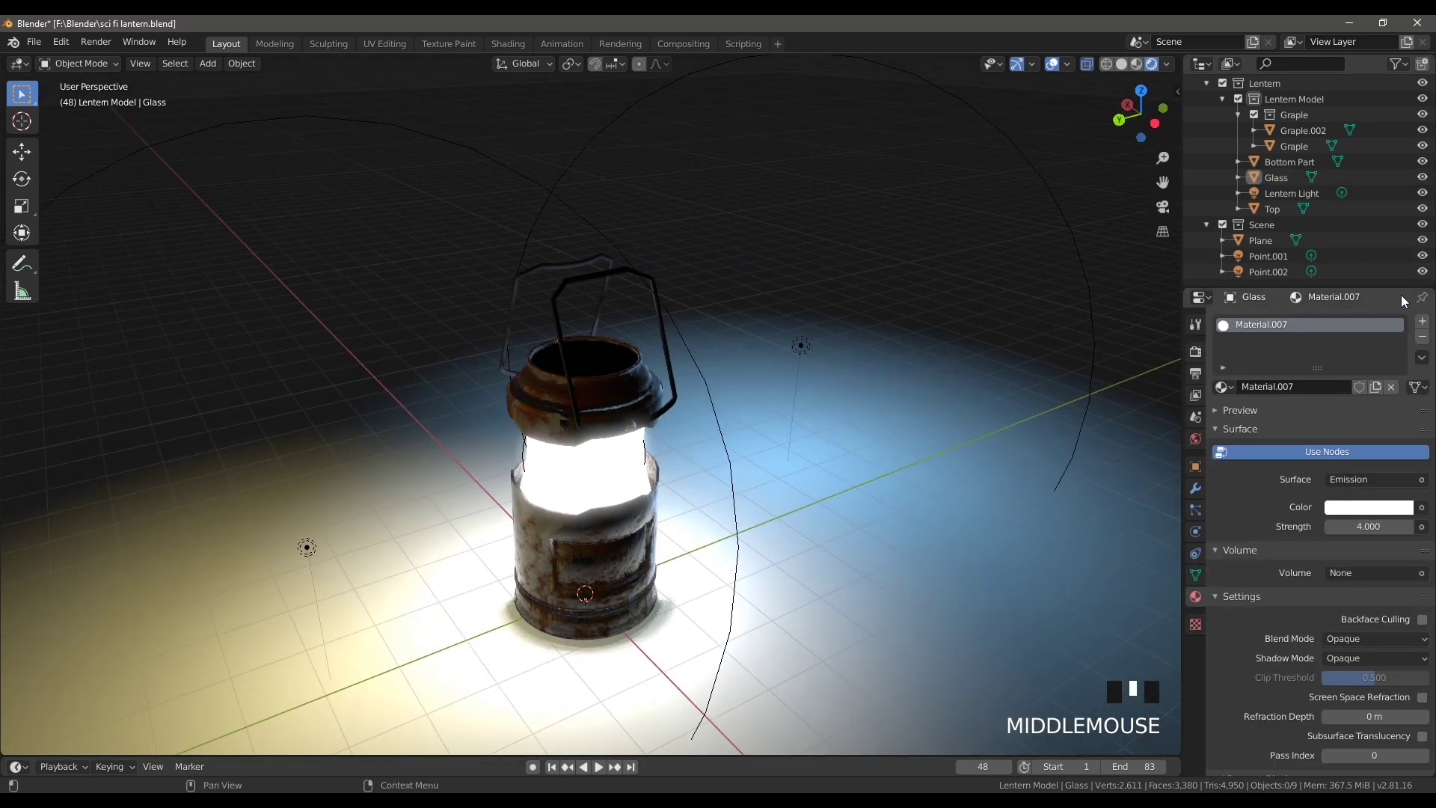
pyautogui.moveTo(1421, 273); pyautogui.dragTo(1421, 255)
pyautogui.scroll(-2, 974, 416)
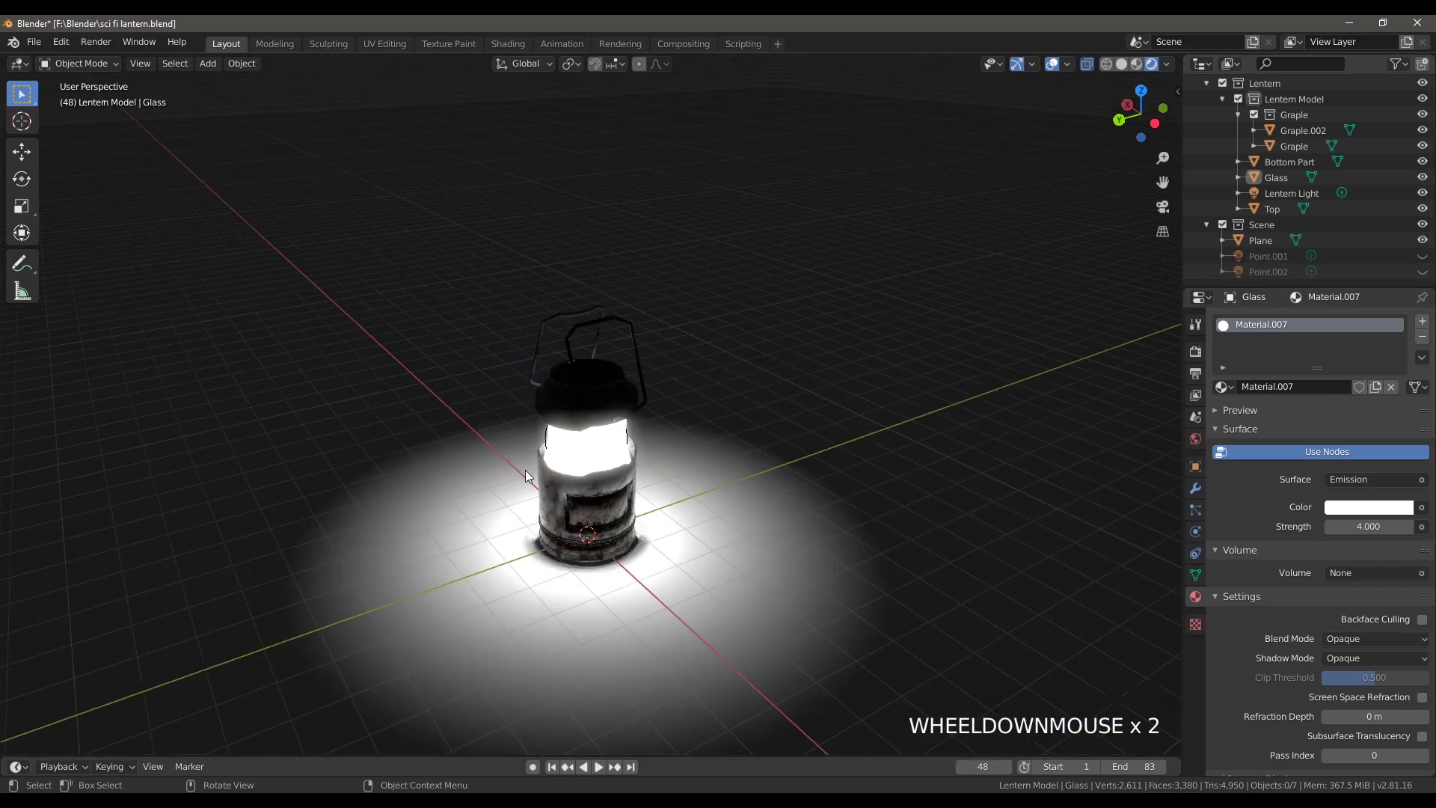
pyautogui.moveTo(529, 475); pyautogui.dragTo(535, 583, button='middle')
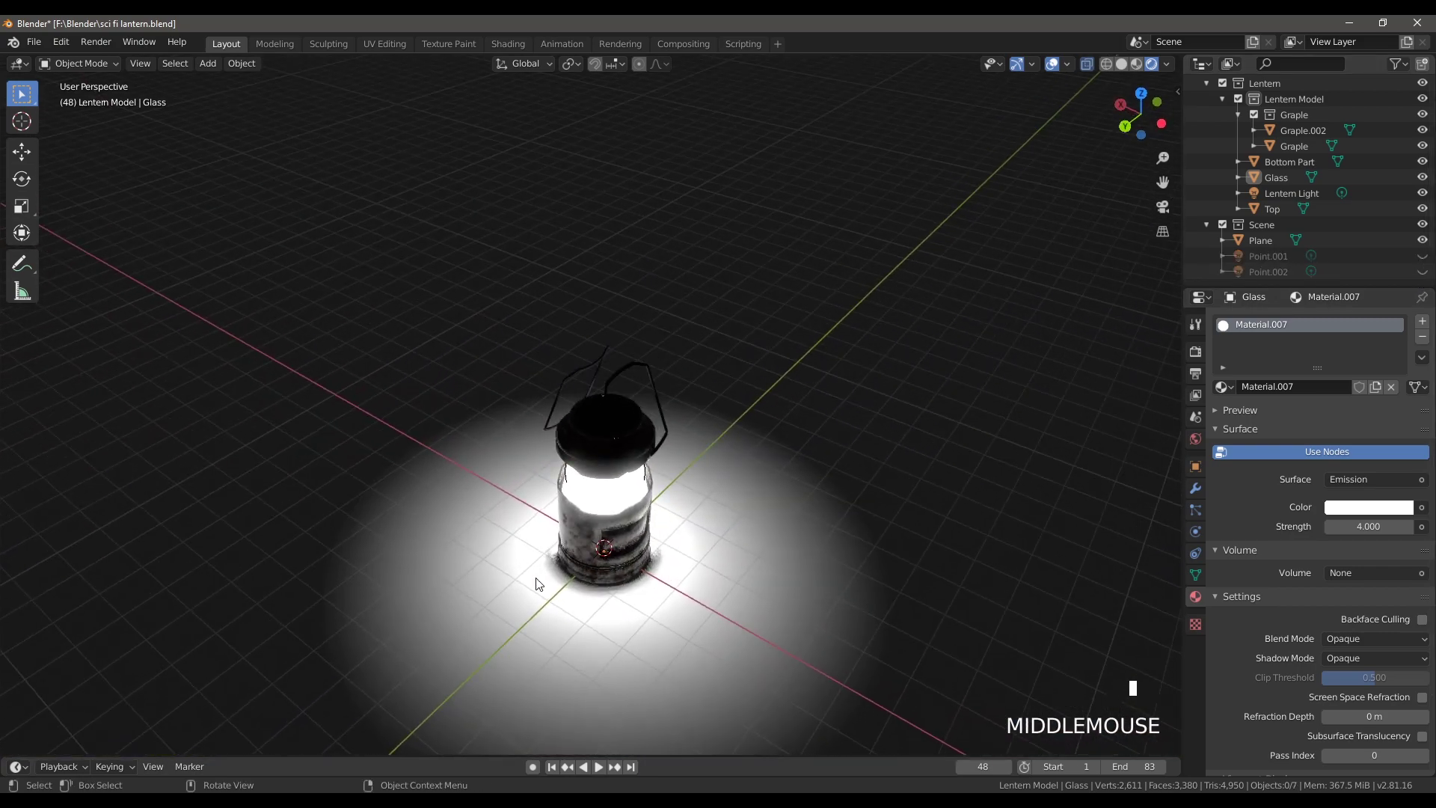
pyautogui.moveTo(566, 444); pyautogui.dragTo(662, 479, button='middle')
pyautogui.scroll(4, 643, 558)
pyautogui.scroll(-4, 630, 520)
pyautogui.scroll(2, 598, 511)
# - Hide the lantern's glass and show it again to check the light inside
pyautogui.click(673, 467)
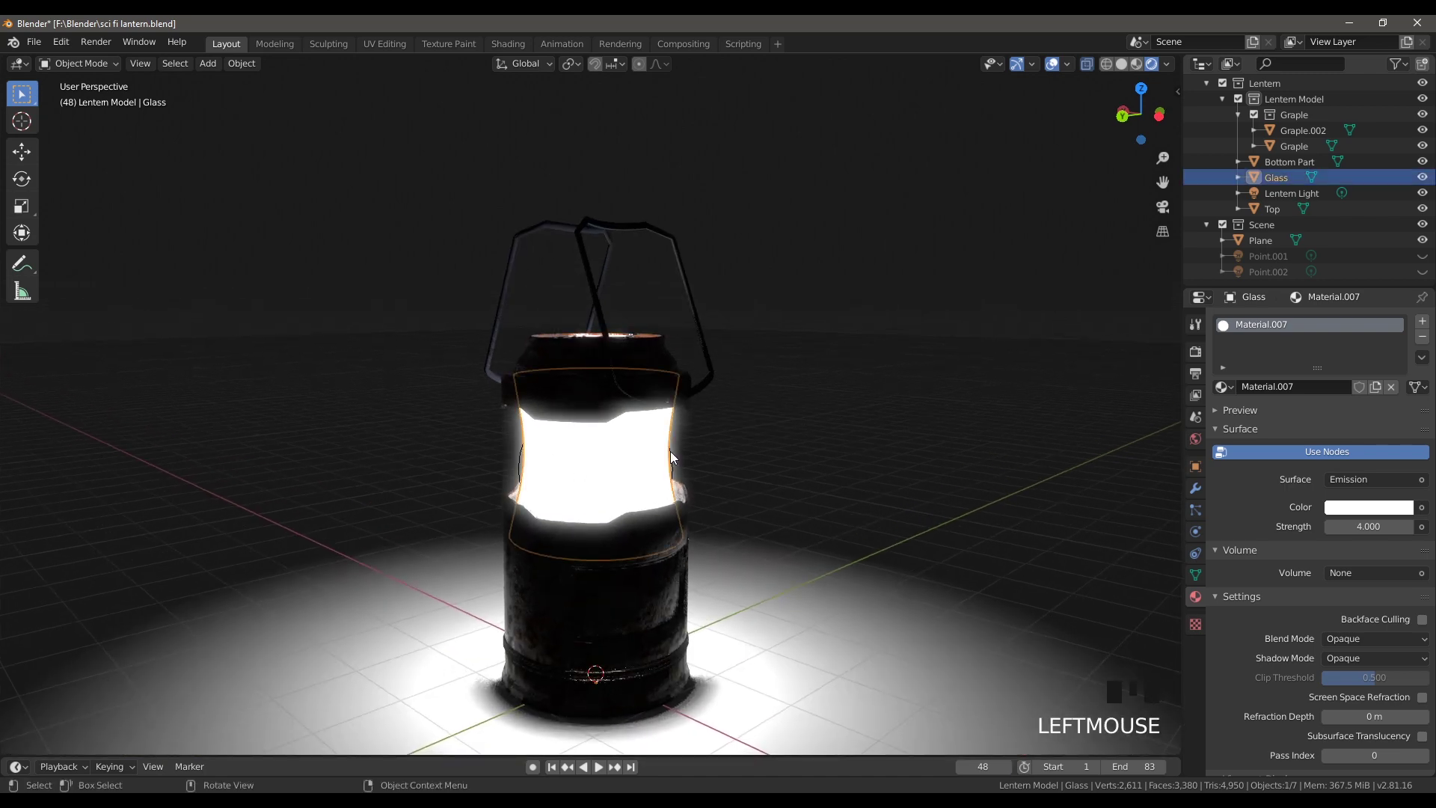
pyautogui.click(631, 468)
pyautogui.click(1422, 177)
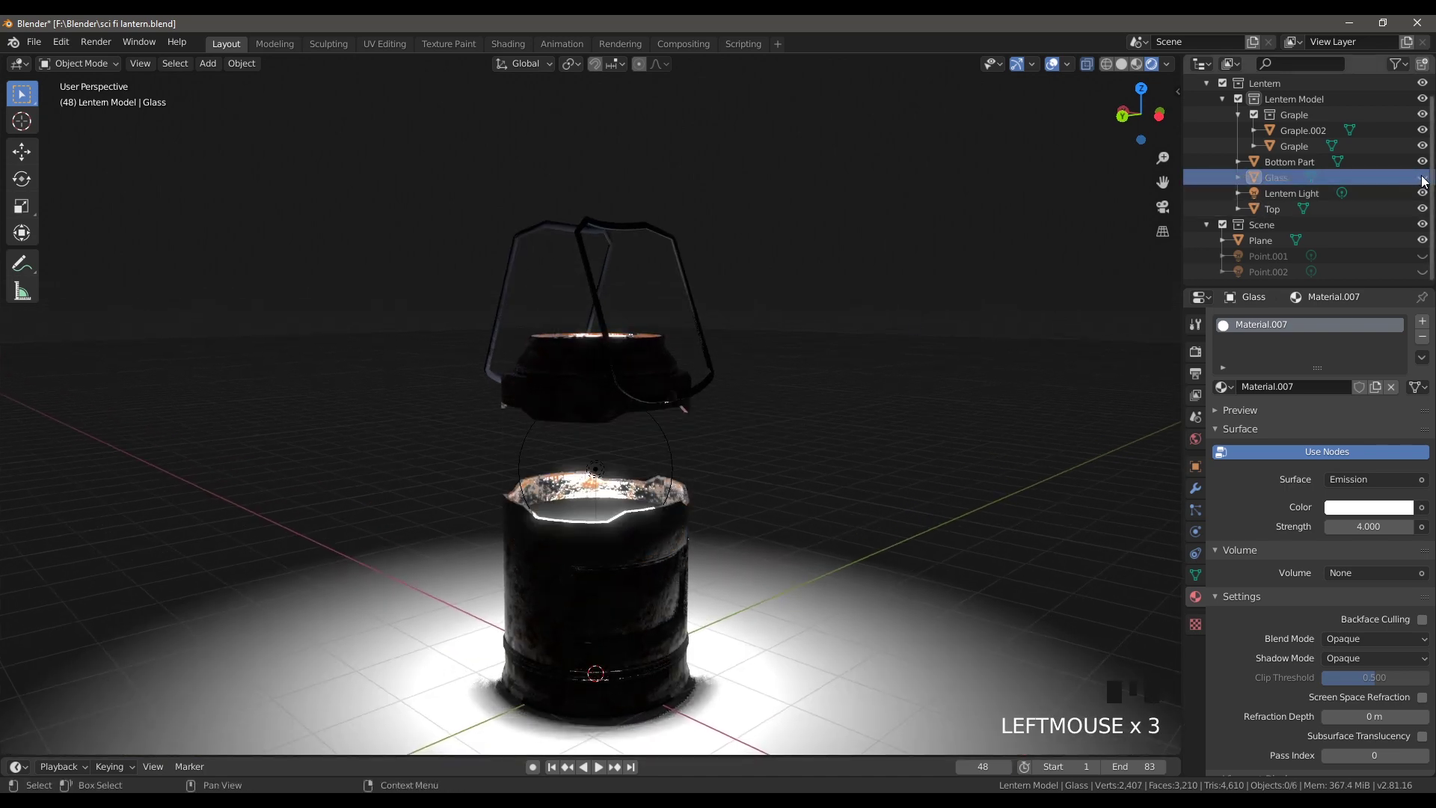
pyautogui.click(1421, 178)
# - Inspect the point light inside the lantern in solid shading and return to rendered shading
pyautogui.click(1121, 64)
pyautogui.scroll(3, 586, 510)
pyautogui.scroll(-1, 603, 532)
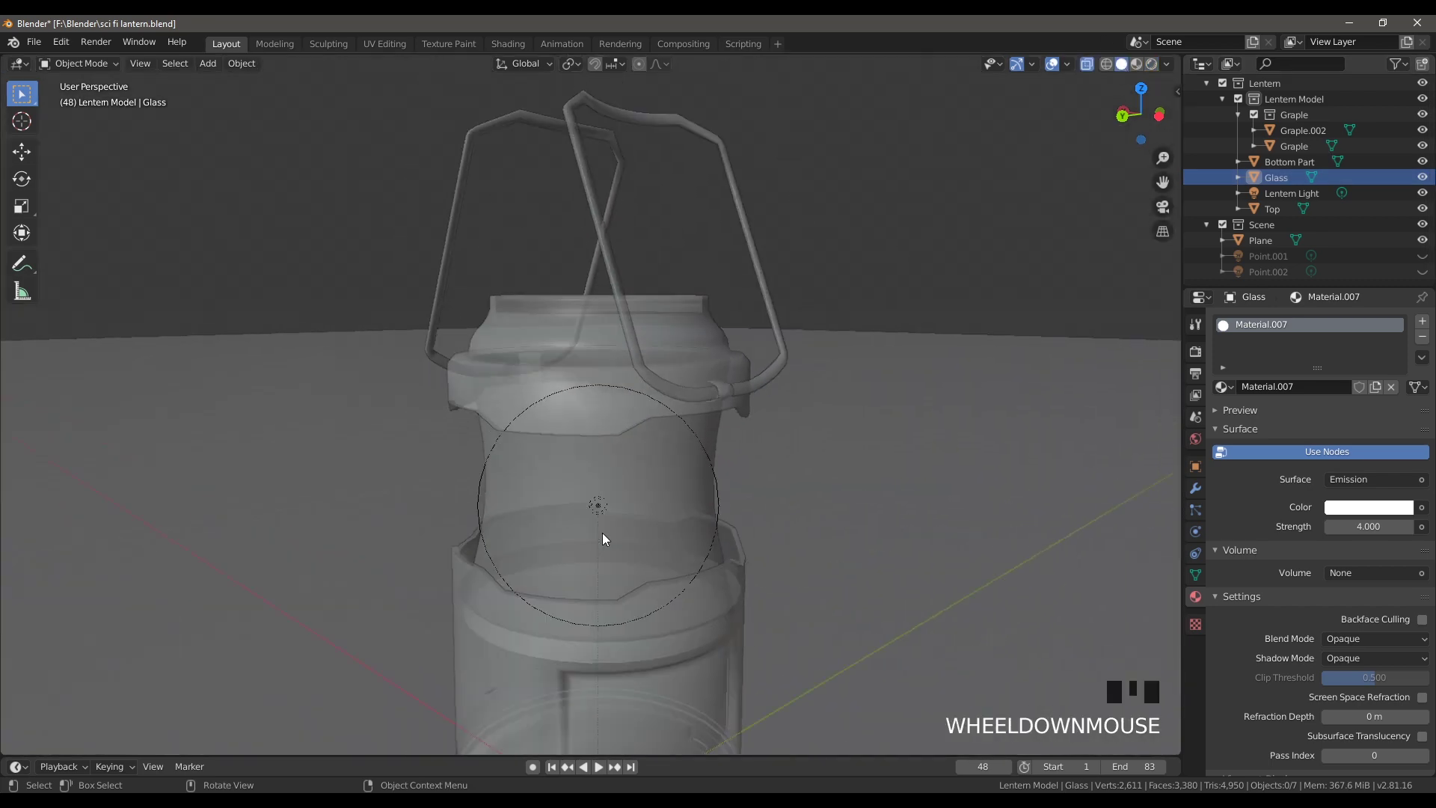
pyautogui.scroll(-2, 603, 532)
pyautogui.keyDown('shift'); pyautogui.moveTo(621, 510); pyautogui.dragTo(600, 444, button='middle'); pyautogui.keyUp('shift')
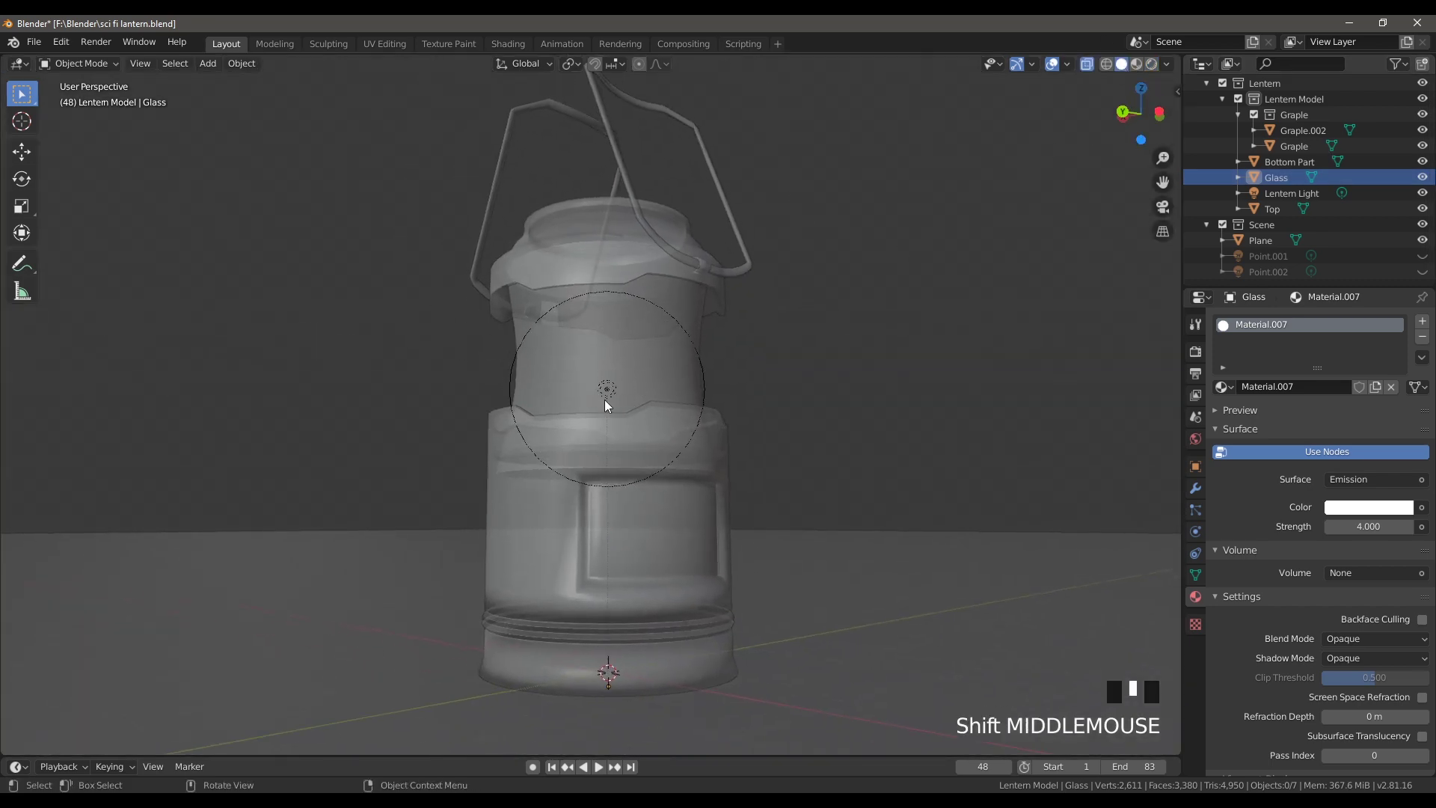
pyautogui.click(1151, 64)
pyautogui.moveTo(716, 323); pyautogui.dragTo(706, 373, button='middle')
pyautogui.keyDown('shift'); pyautogui.moveTo(692, 428); pyautogui.dragTo(714, 334, button='middle'); pyautogui.keyUp('shift')
pyautogui.scroll(-2, 698, 405)
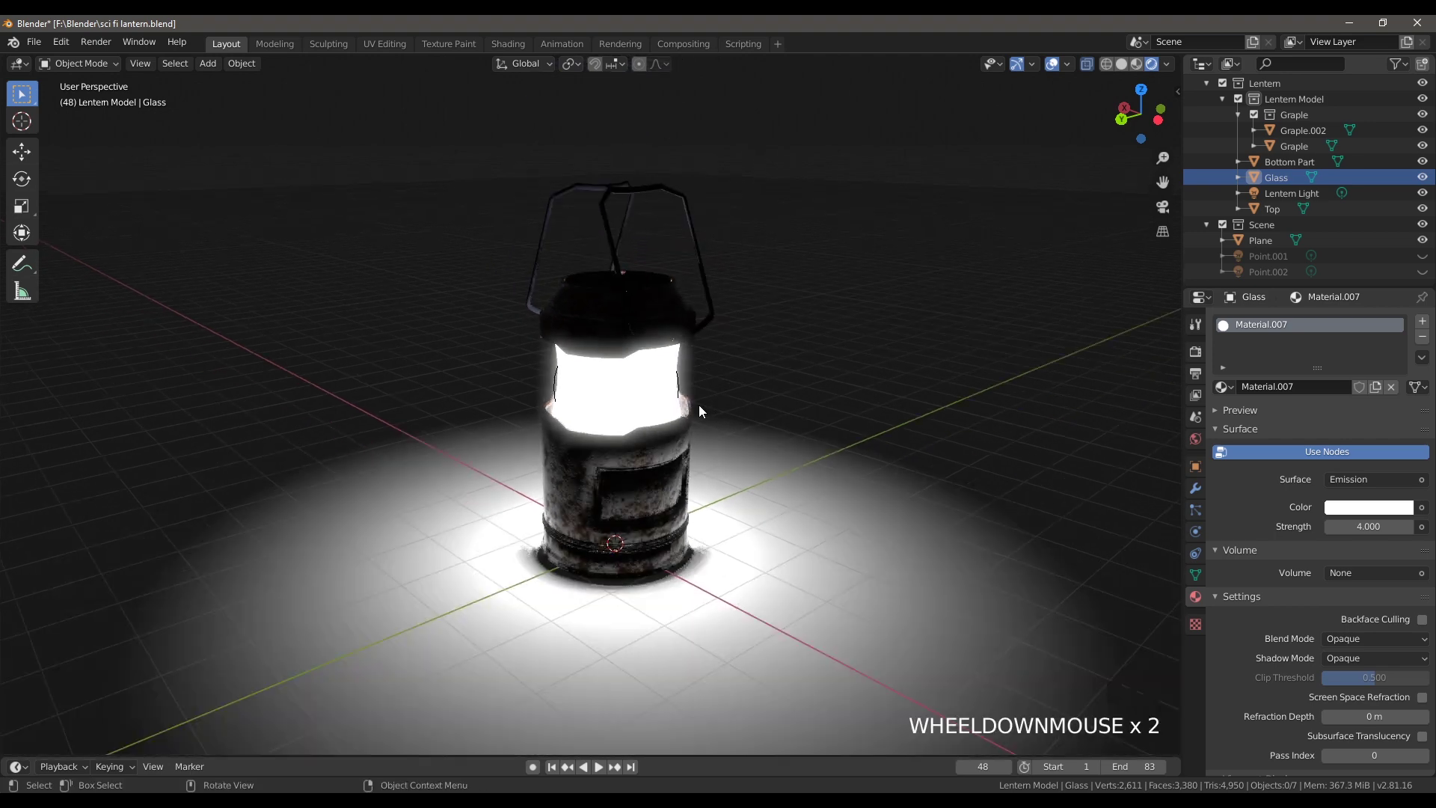
# - Hide the Lentern Light and show it again to compare the lantern's illumination
pyautogui.click(1423, 195)
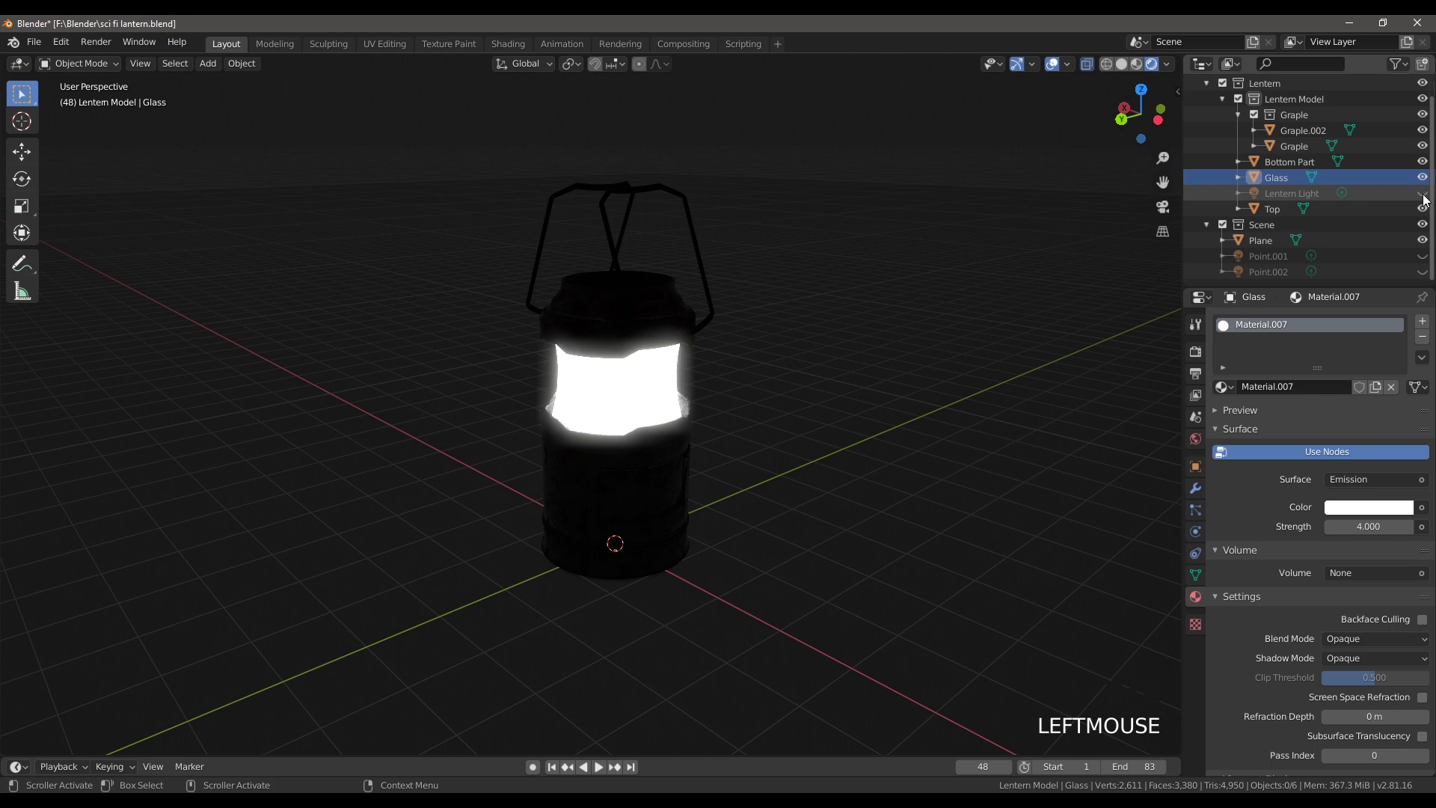
pyautogui.click(1423, 194)
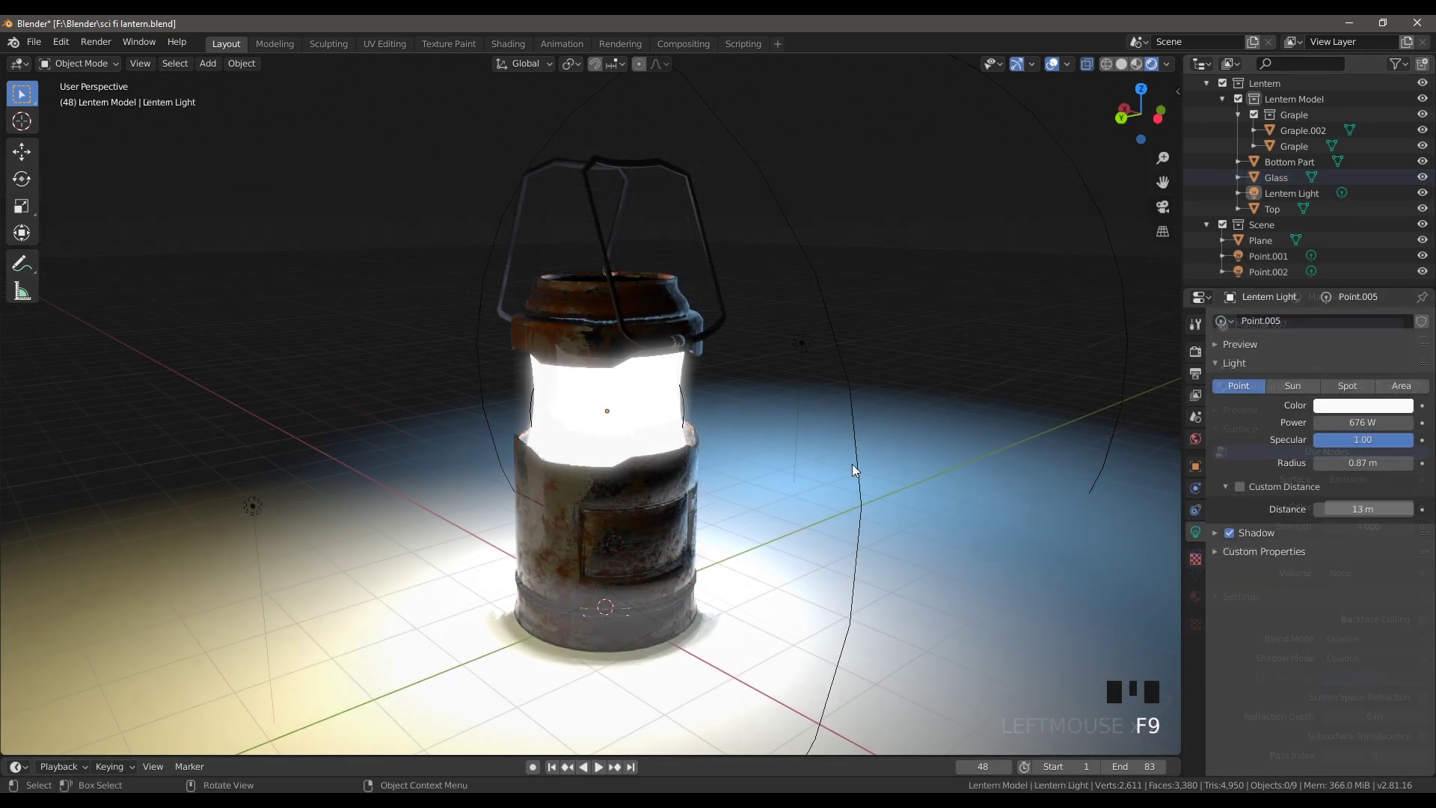
pyautogui.moveTo(769, 388)
pyautogui.mouseDown(button='middle')
pyautogui.moveTo(805, 390)
pyautogui.moveTo(743, 388)
pyautogui.moveTo(775, 382)
pyautogui.mouseUp(button='middle')
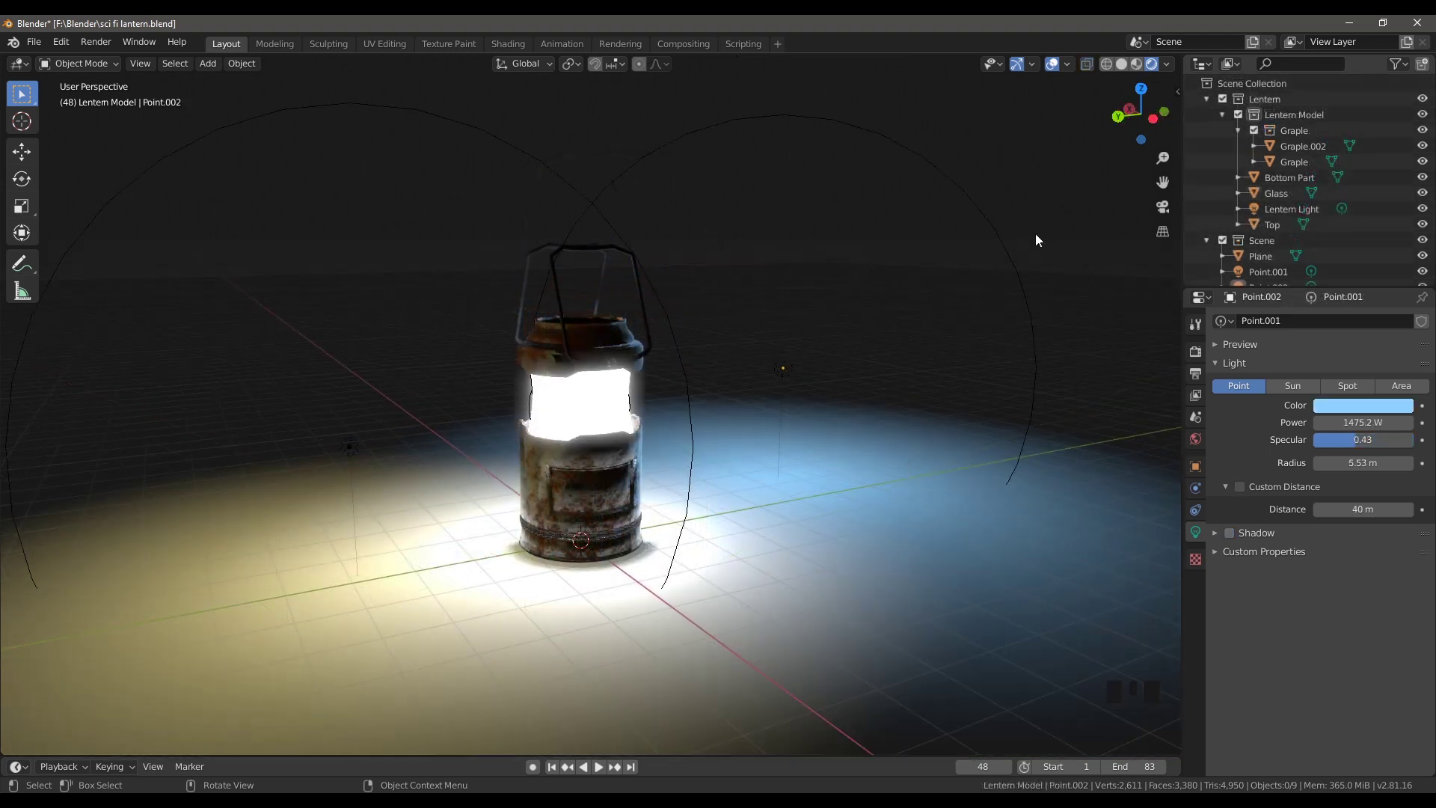
# - Collapse the Scene collection and delete the ground plane together with the blue Point.002 light
pyautogui.scroll(2, 766, 437)
pyautogui.scroll(-2, 766, 438)
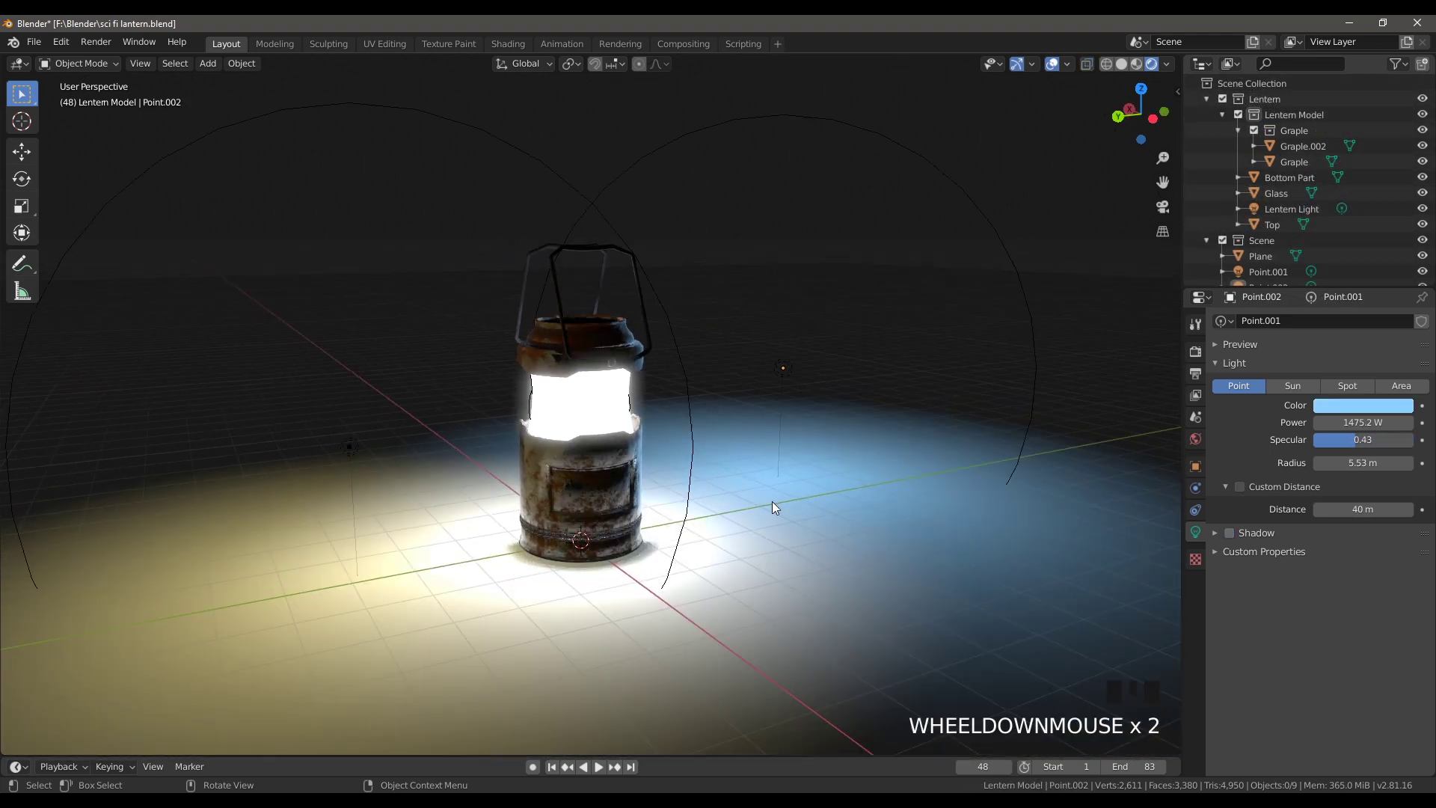
pyautogui.scroll(-2, 772, 501)
pyautogui.click(1207, 240)
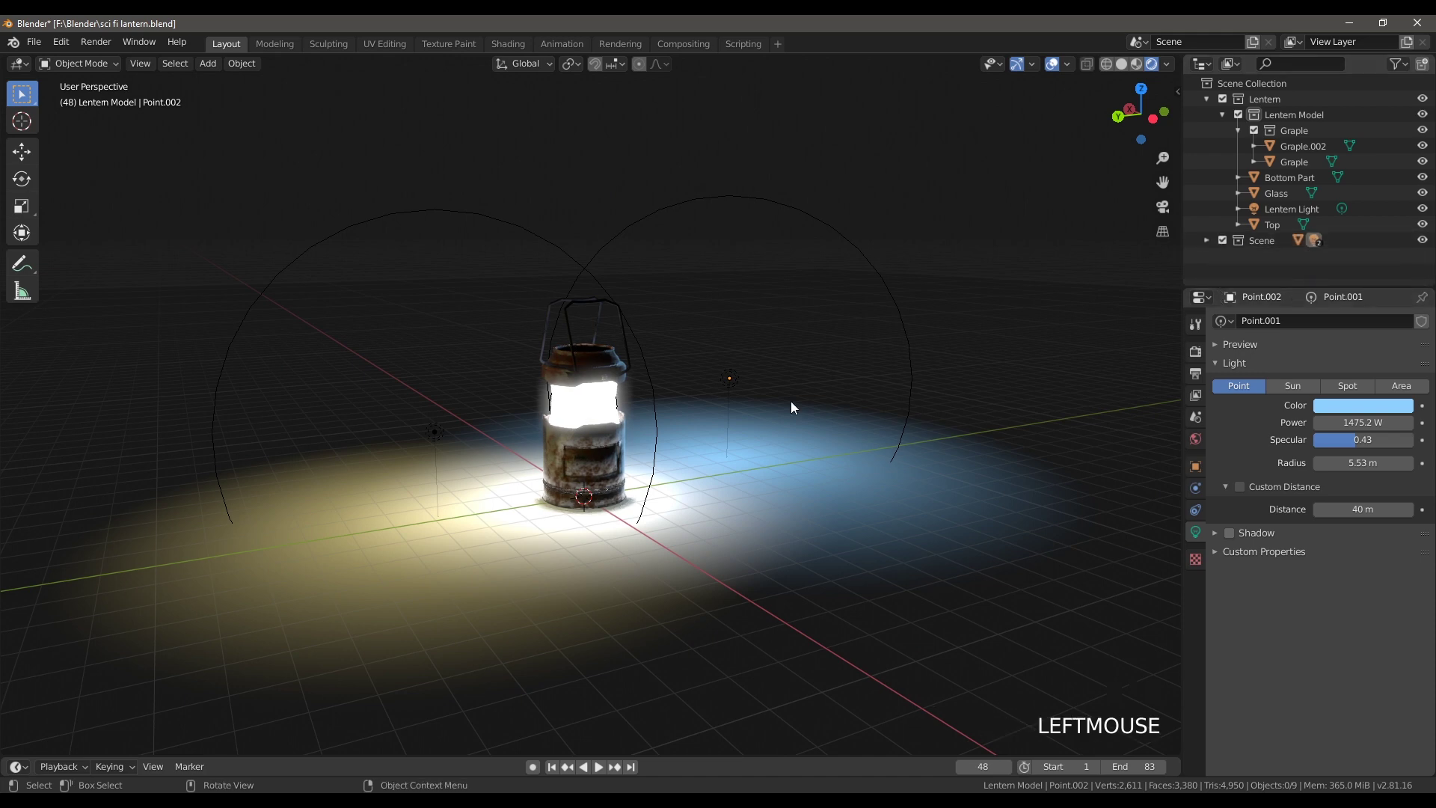
pyautogui.scroll(2, 801, 412)
pyautogui.scroll(-4, 822, 404)
pyautogui.click(689, 564)
pyautogui.press('Delete')
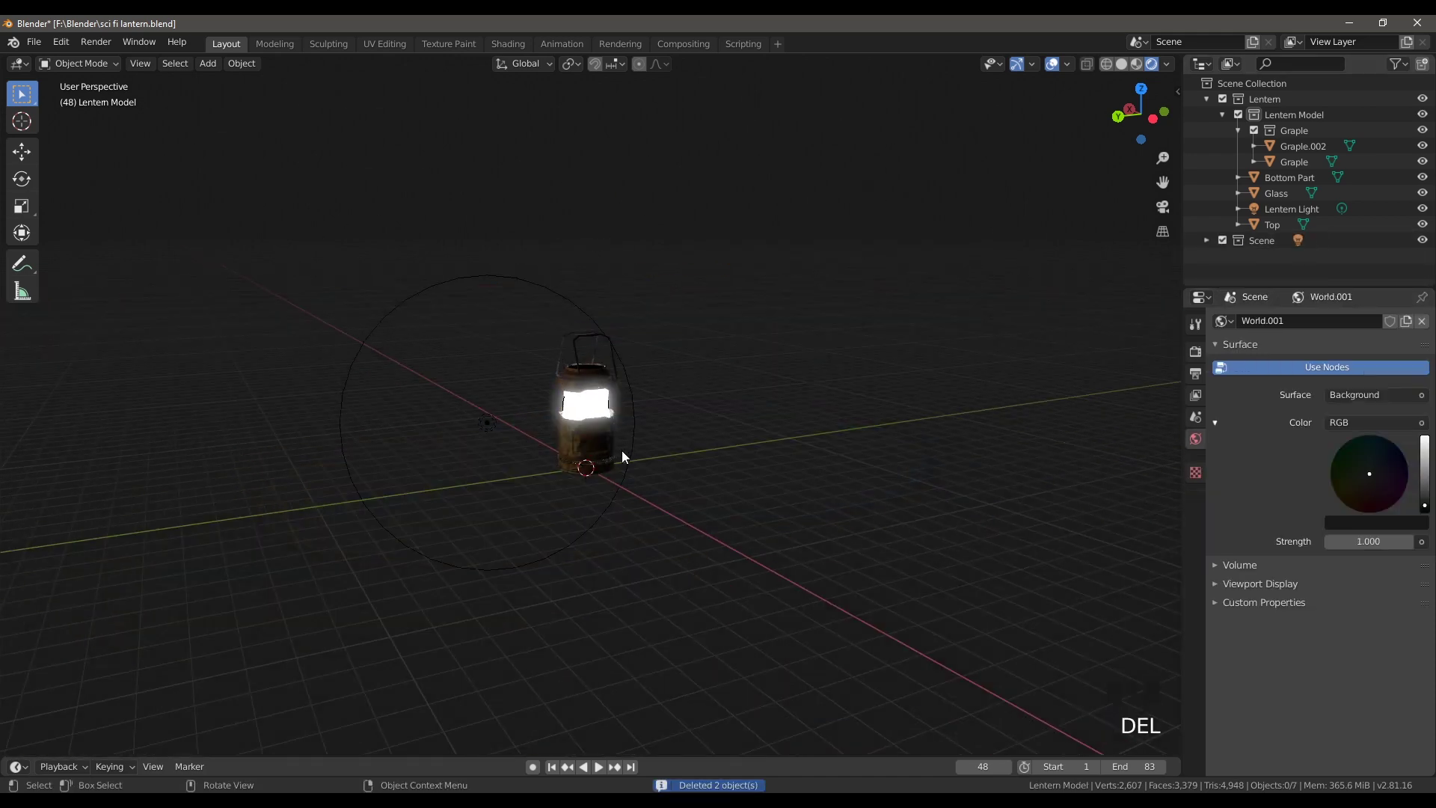
# - Delete the remaining Point.001 light beside the lantern and select the light inside the glass
pyautogui.scroll(3, 622, 453)
pyautogui.click(549, 609)
pyautogui.press('Delete')
pyautogui.scroll(4, 658, 408)
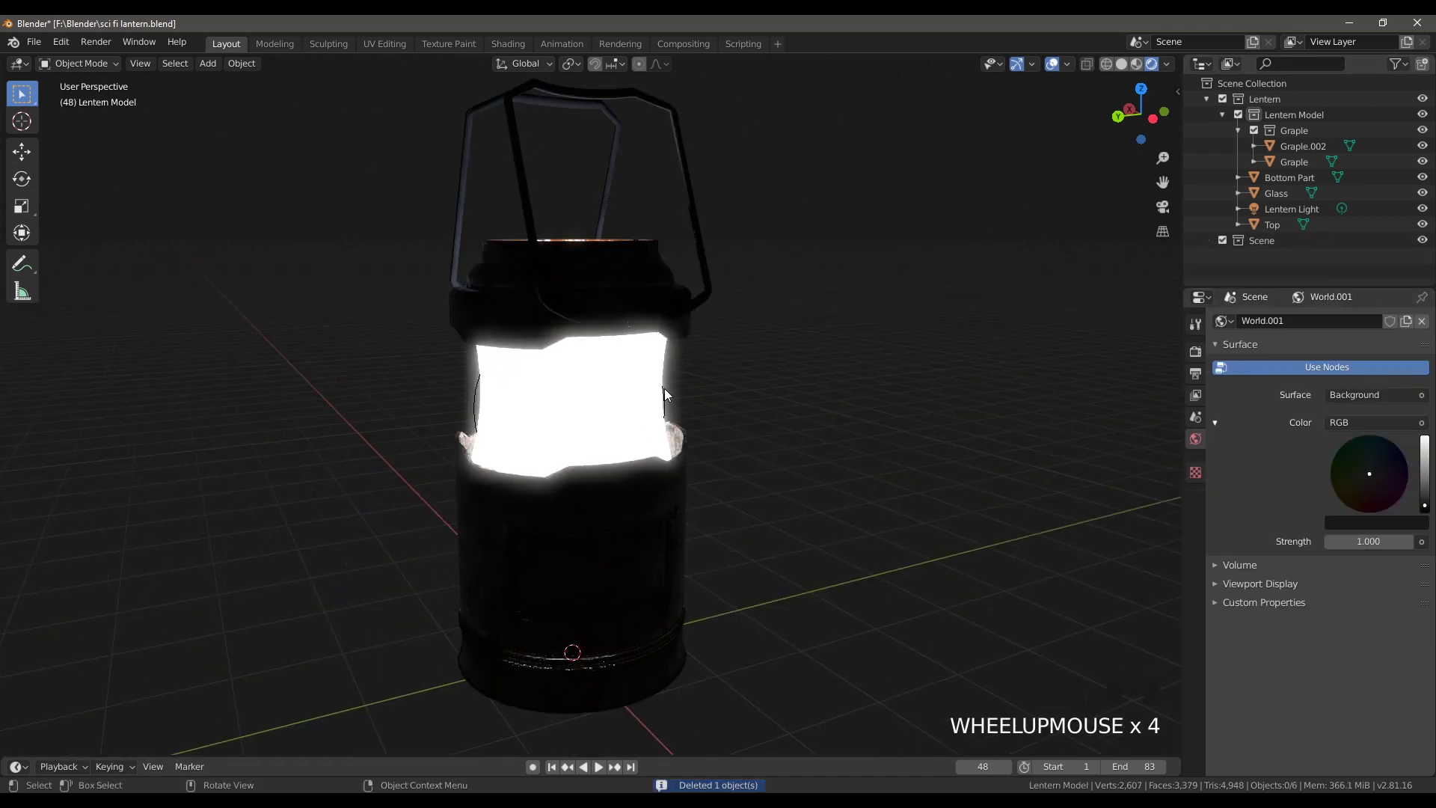
pyautogui.click(664, 389)
pyautogui.click(670, 393)
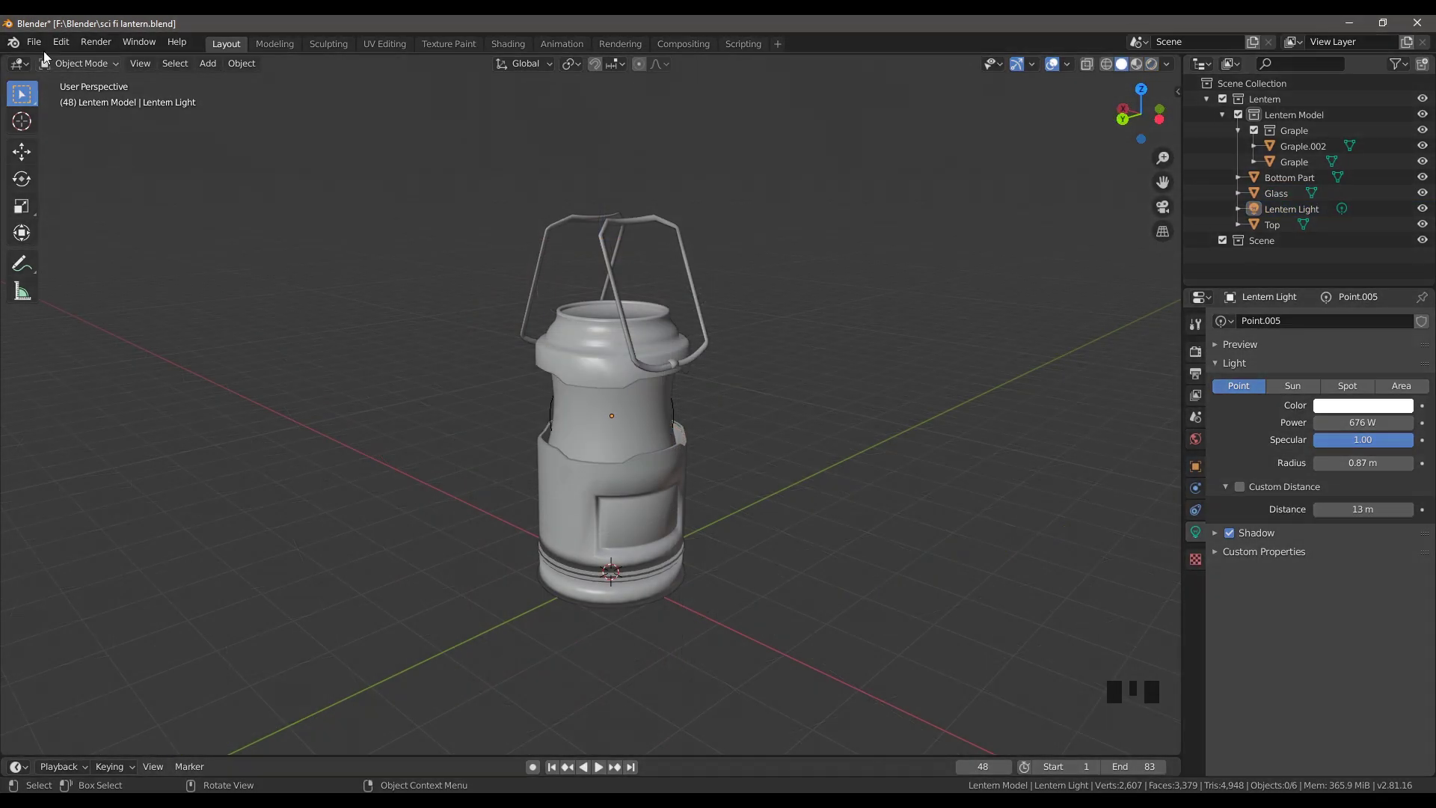
# - Open the FBX export and choose the existing sci fi lantern.fbx on the Desktop as the target file
pyautogui.click(37, 43)
pyautogui.moveTo(145, 277)
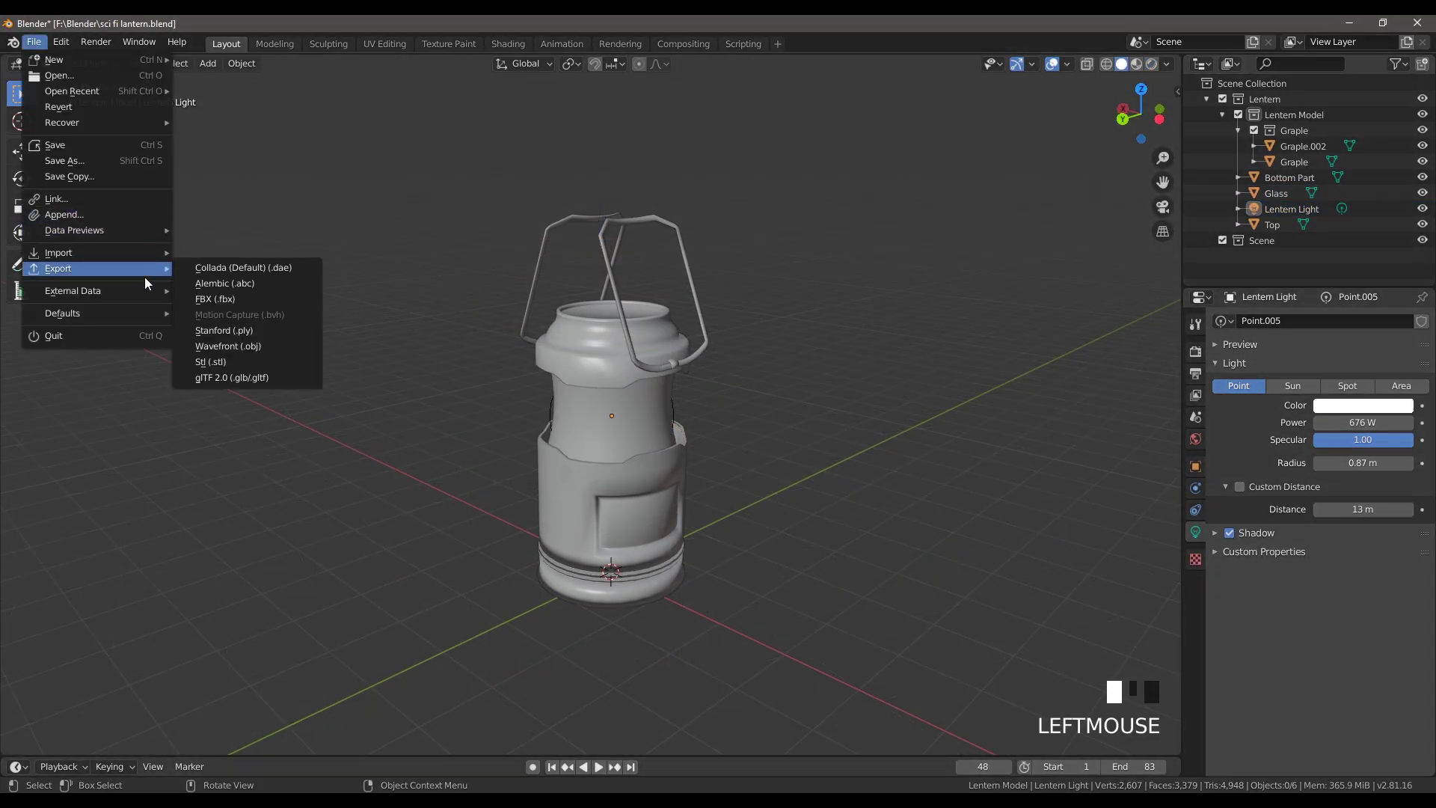
pyautogui.click(258, 299)
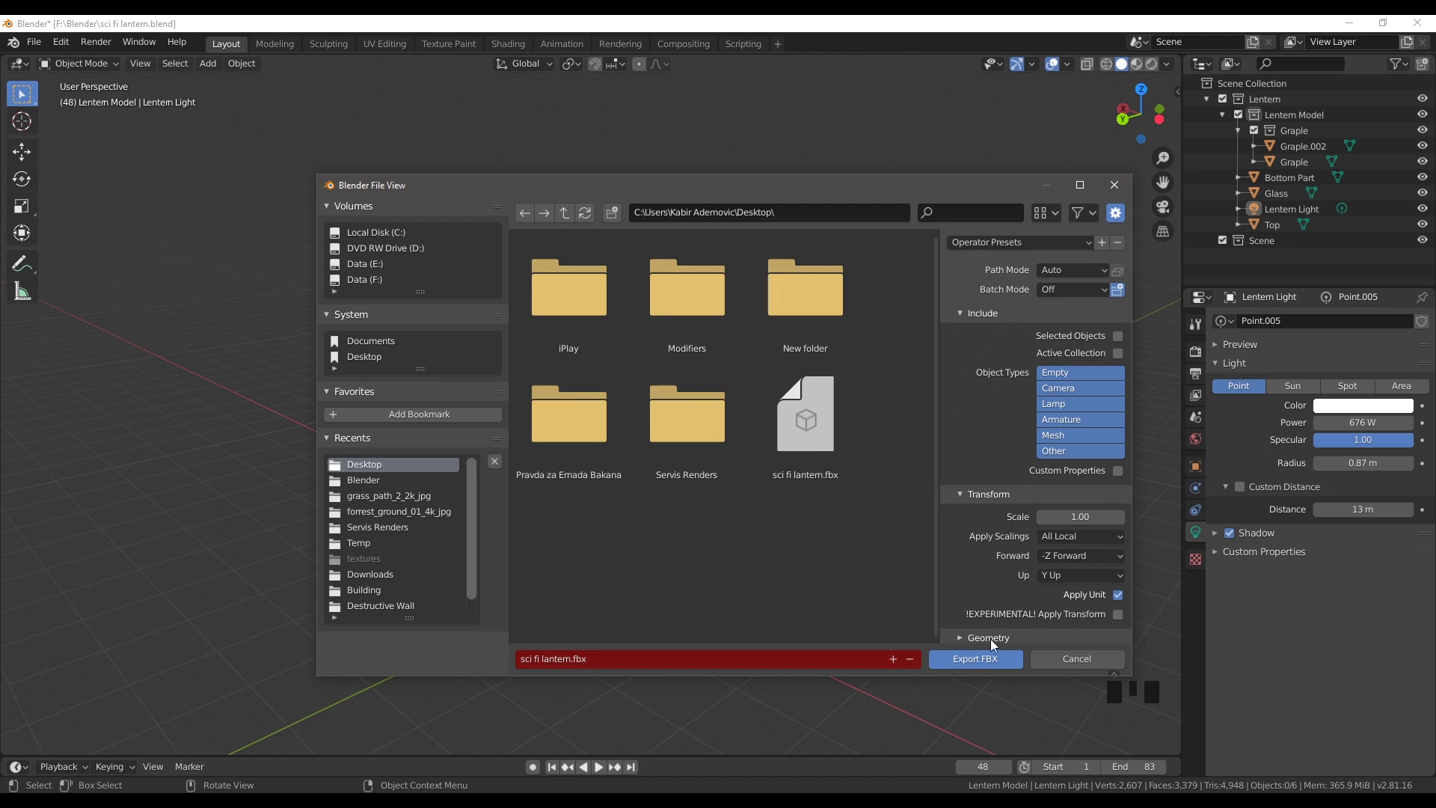
pyautogui.click(816, 429)
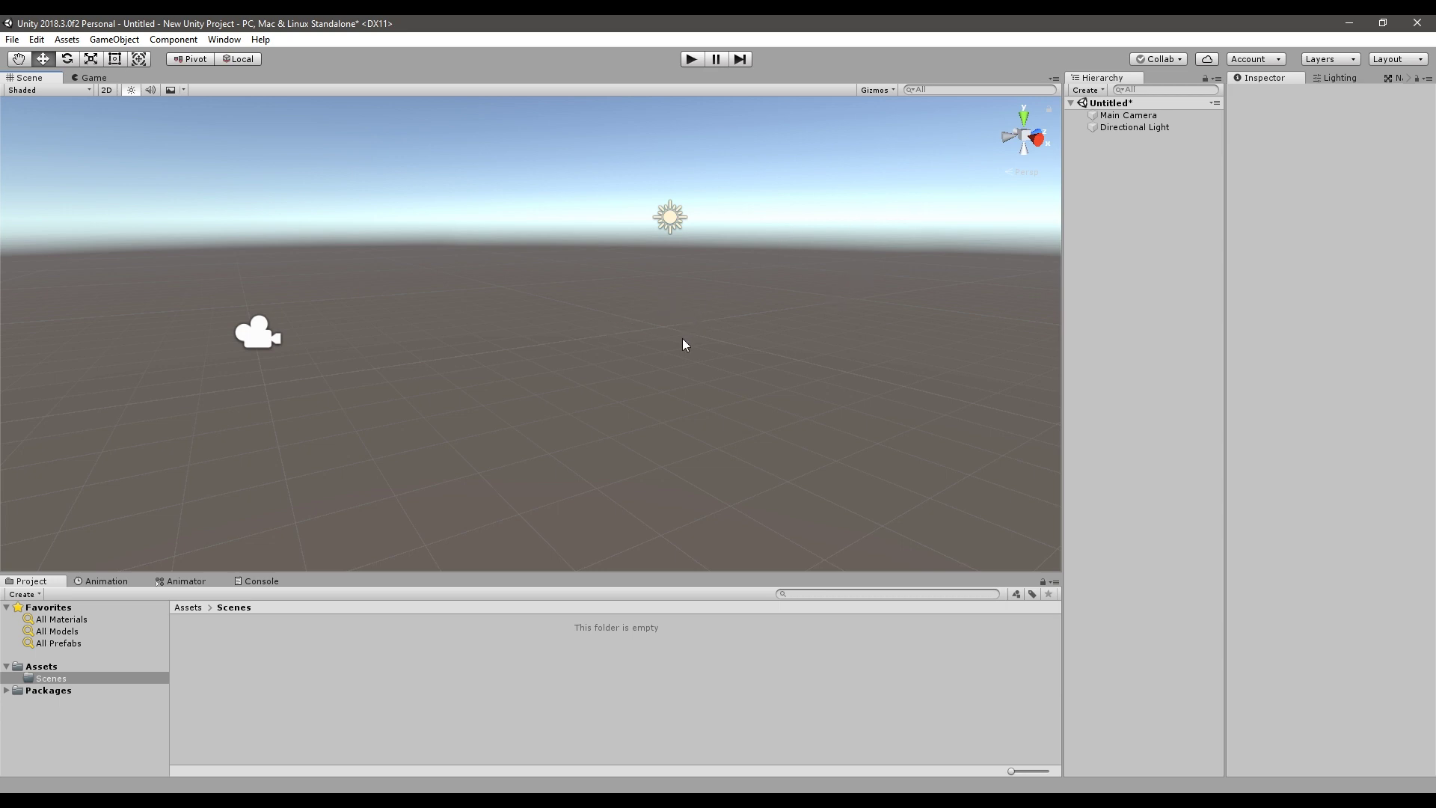
# - Switch to Unity and delete the Directional Light from the untitled scene
pyautogui.click(668, 221)
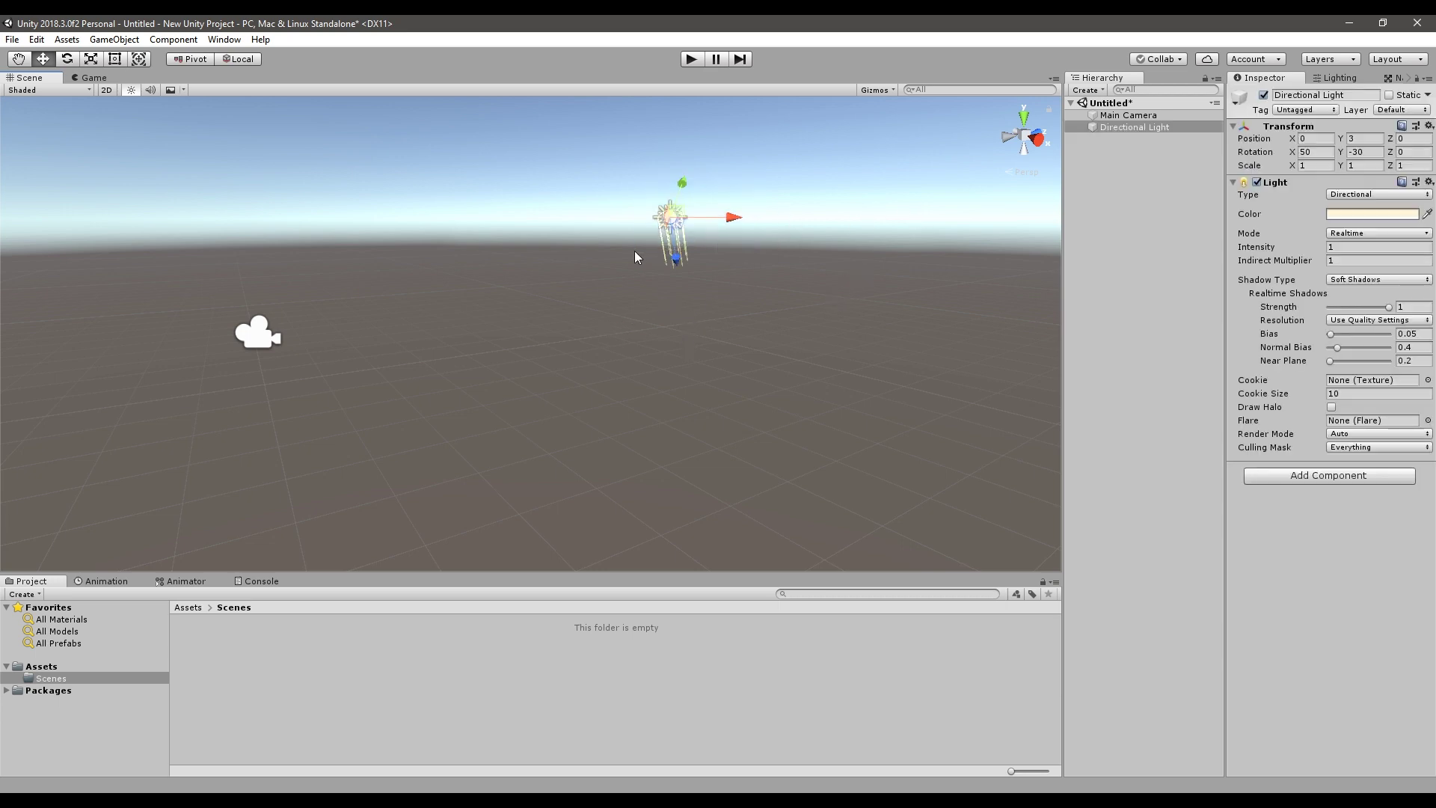
pyautogui.click(277, 333)
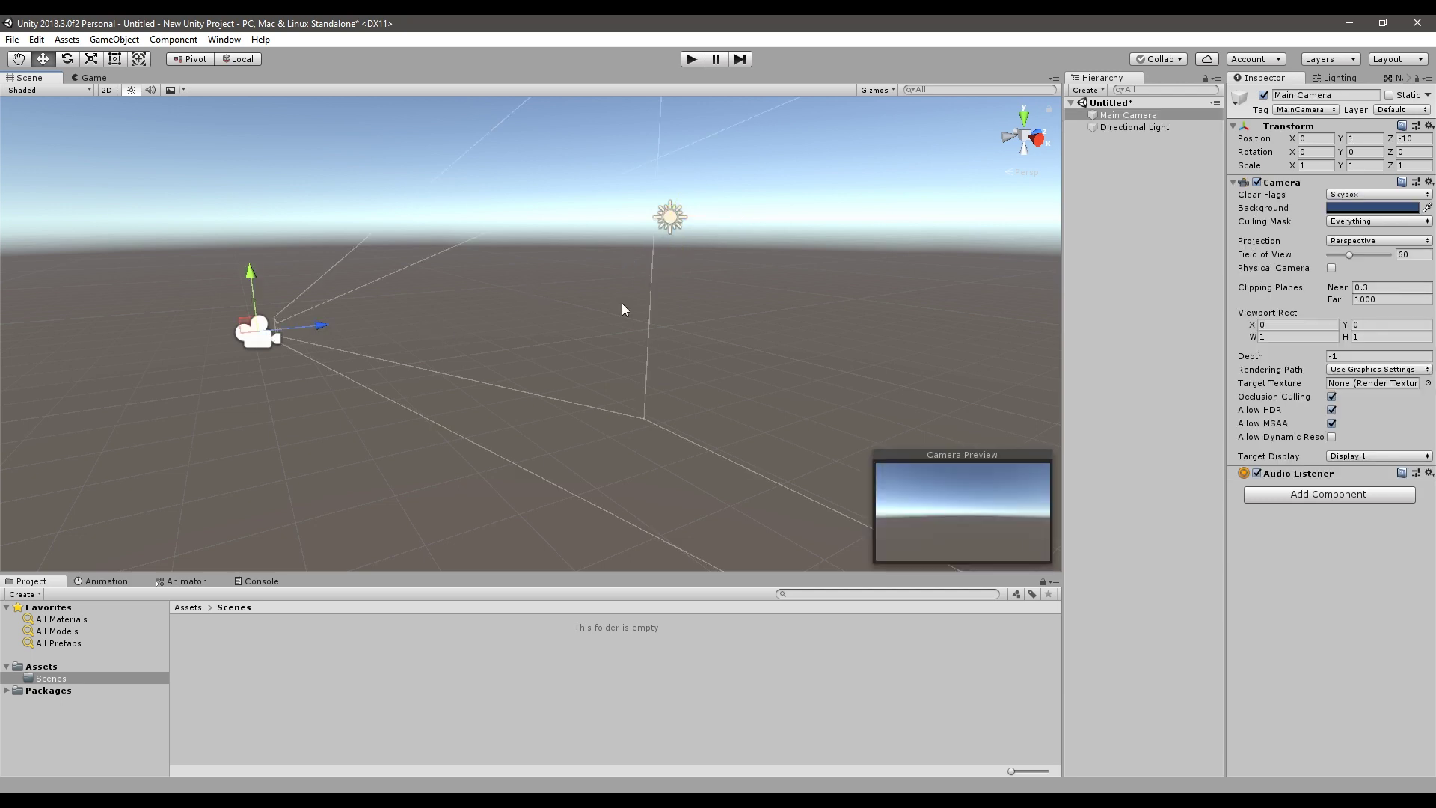
pyautogui.click(671, 227)
pyautogui.click(673, 216)
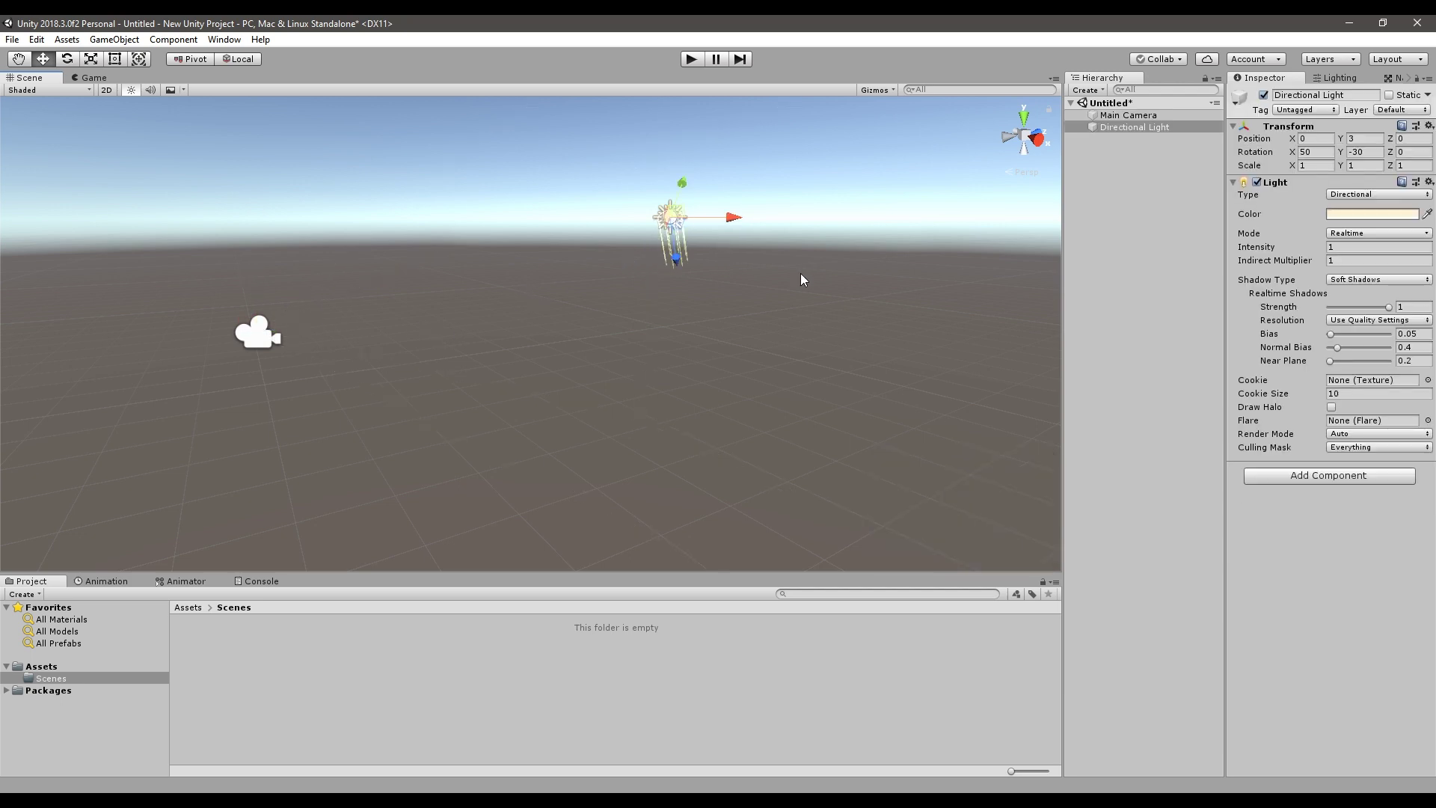
pyautogui.press('Delete')
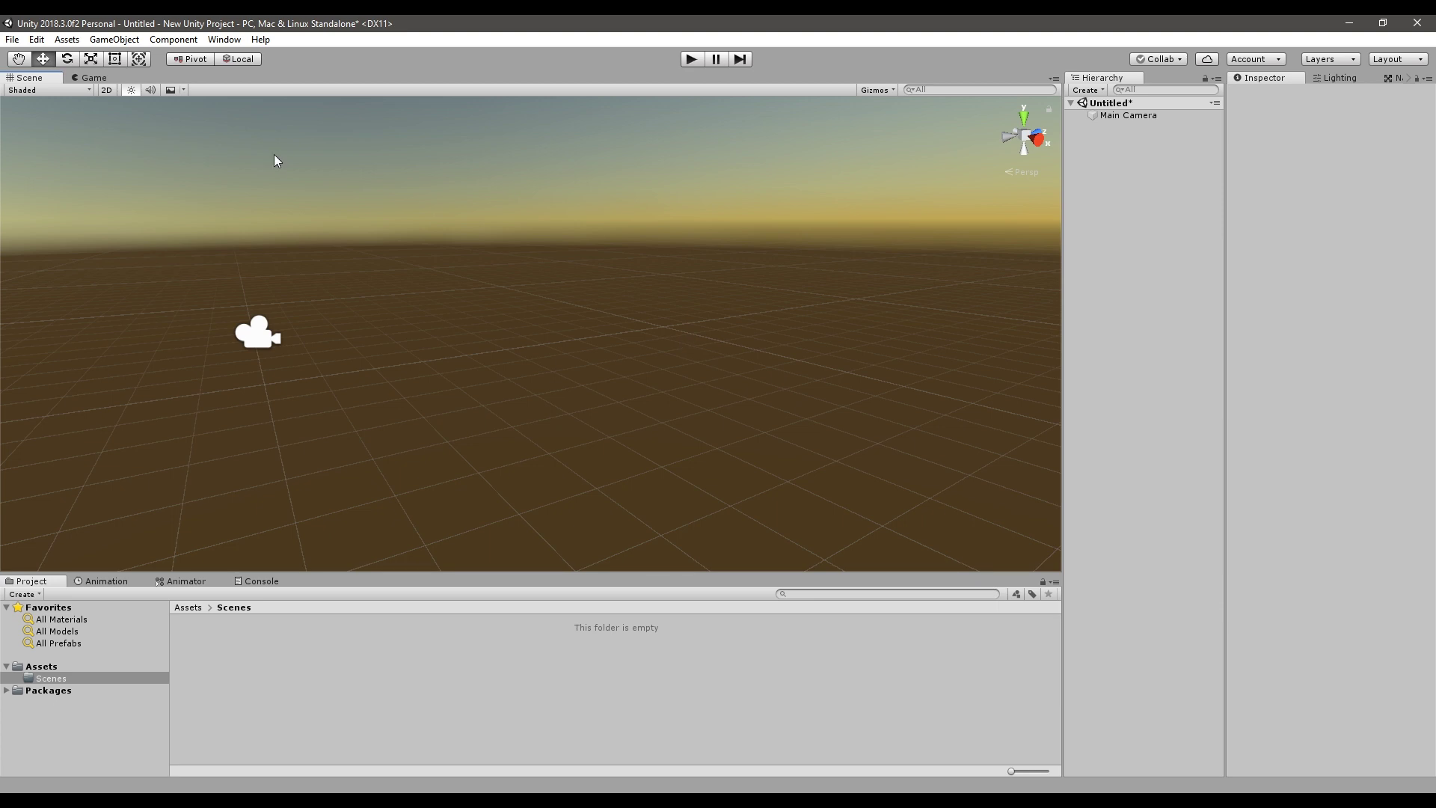
# - Import the sci fi lantern FBX as a new asset into the Scenes folder and review its sub-assets
pyautogui.rightClick(398, 655)
pyautogui.click(513, 425)
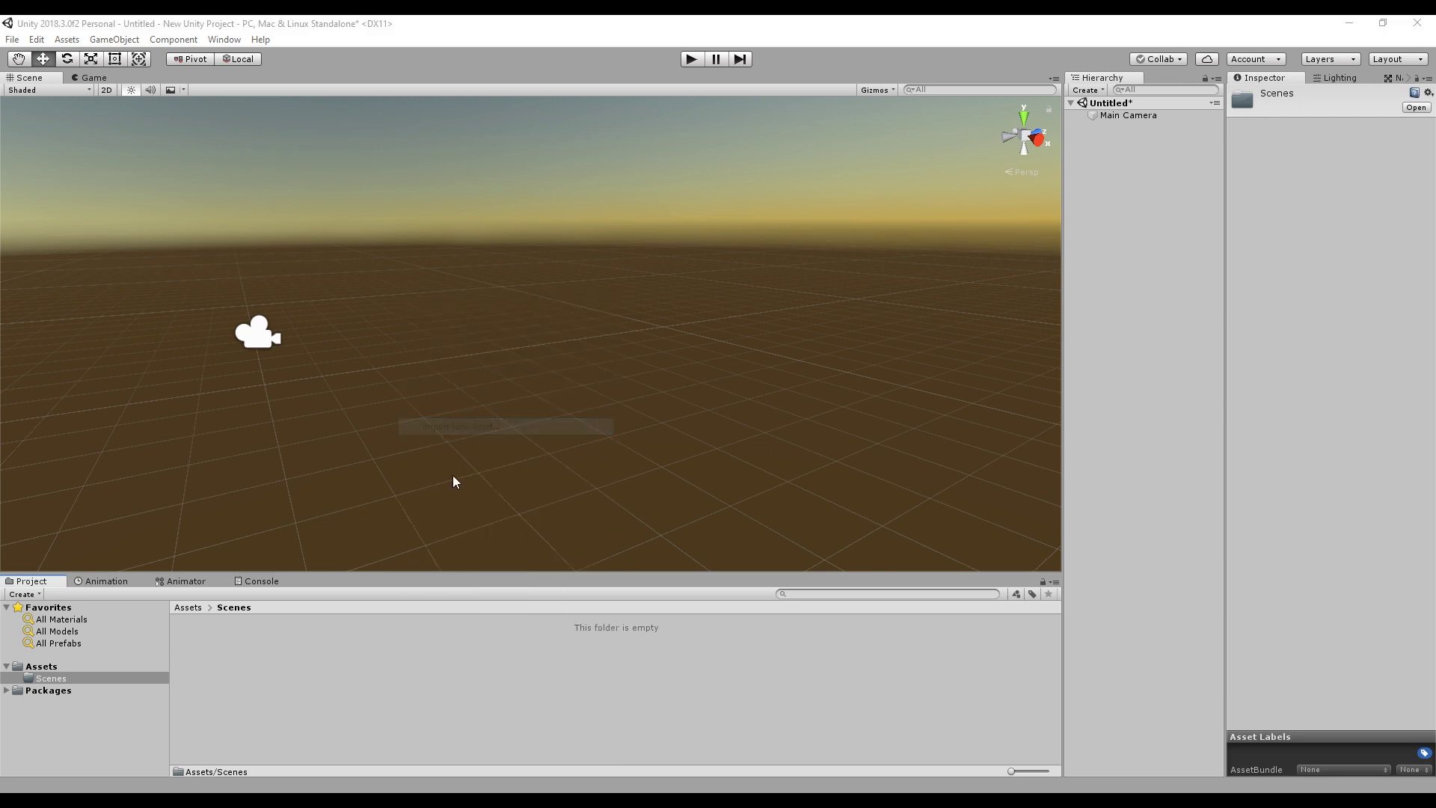
pyautogui.doubleClick(682, 154)
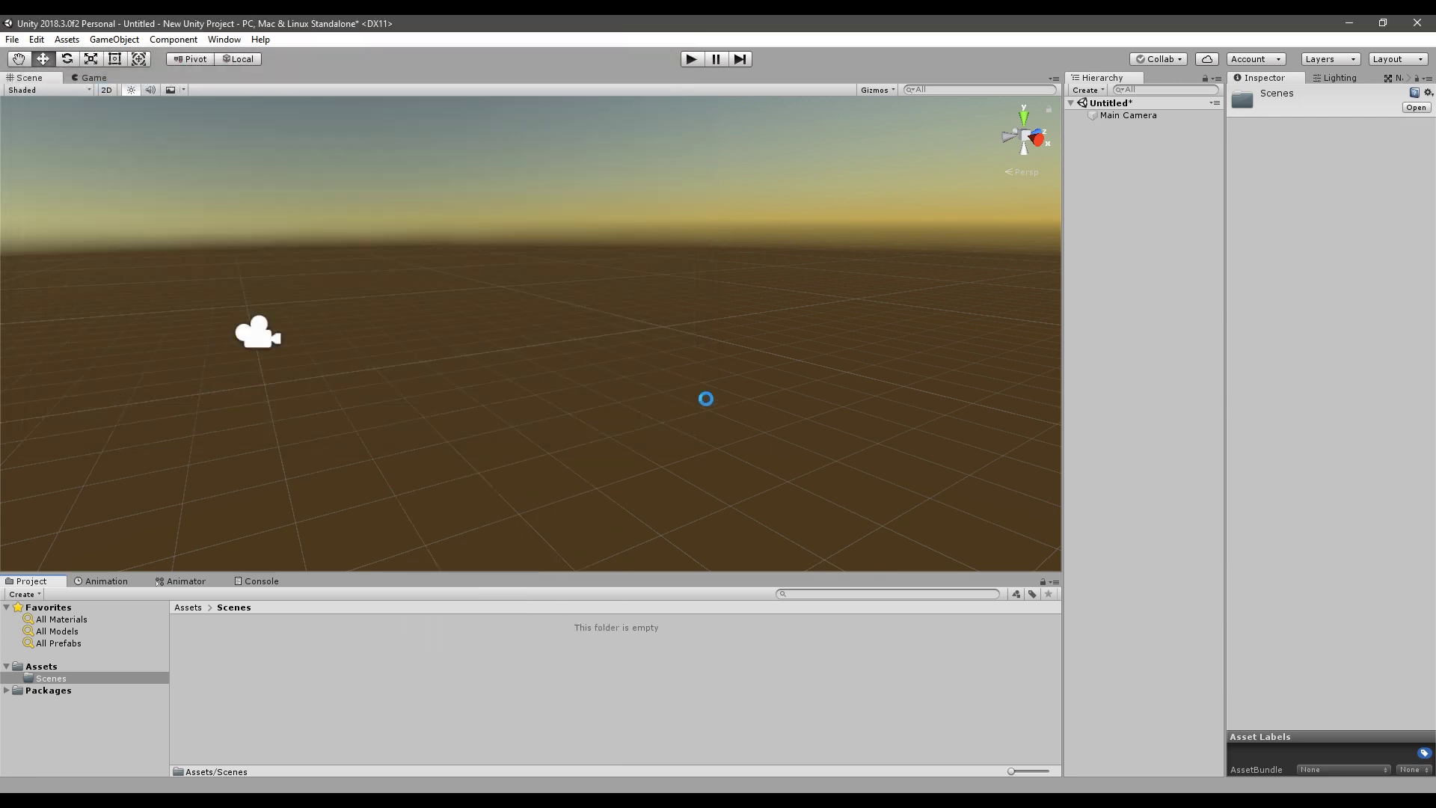
pyautogui.click(177, 621)
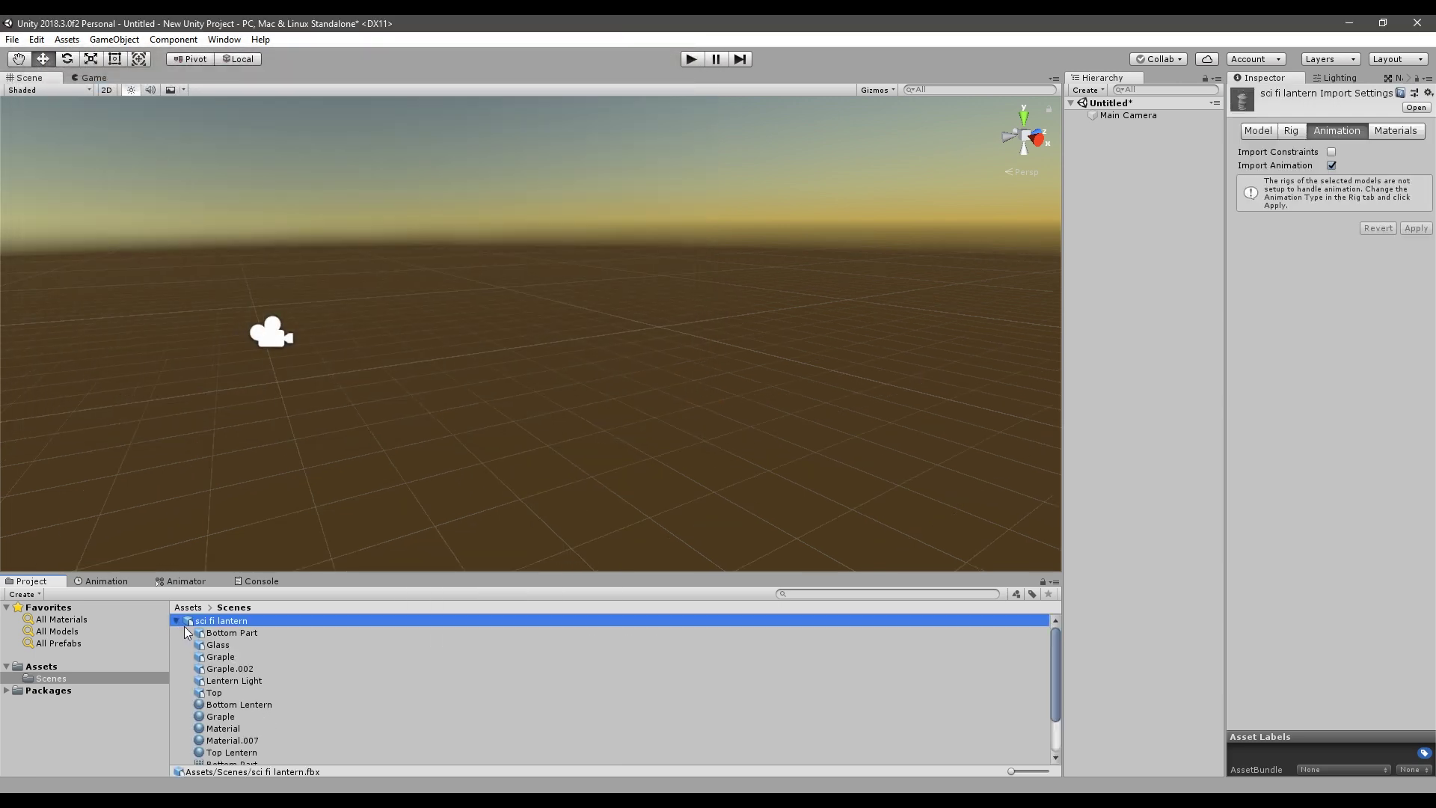
pyautogui.click(176, 621)
# - Place the sci fi lantern model in the scene, set its position to 0, 0, 0 and frame it
pyautogui.moveTo(202, 622); pyautogui.dragTo(502, 401)
pyautogui.click(665, 375)
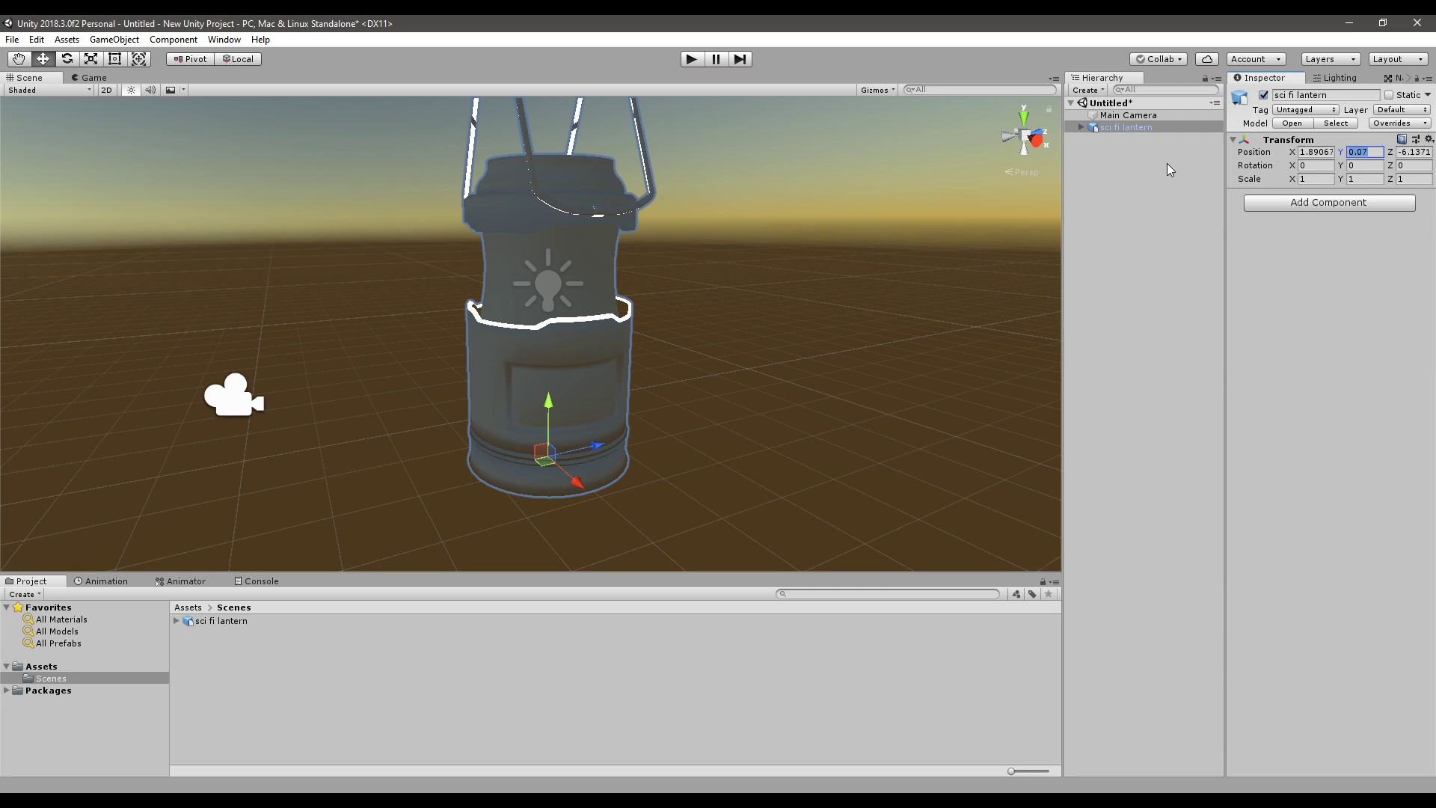
pyautogui.write('0')
pyautogui.press('Tab')
pyautogui.write('0')
pyautogui.press('Tab')
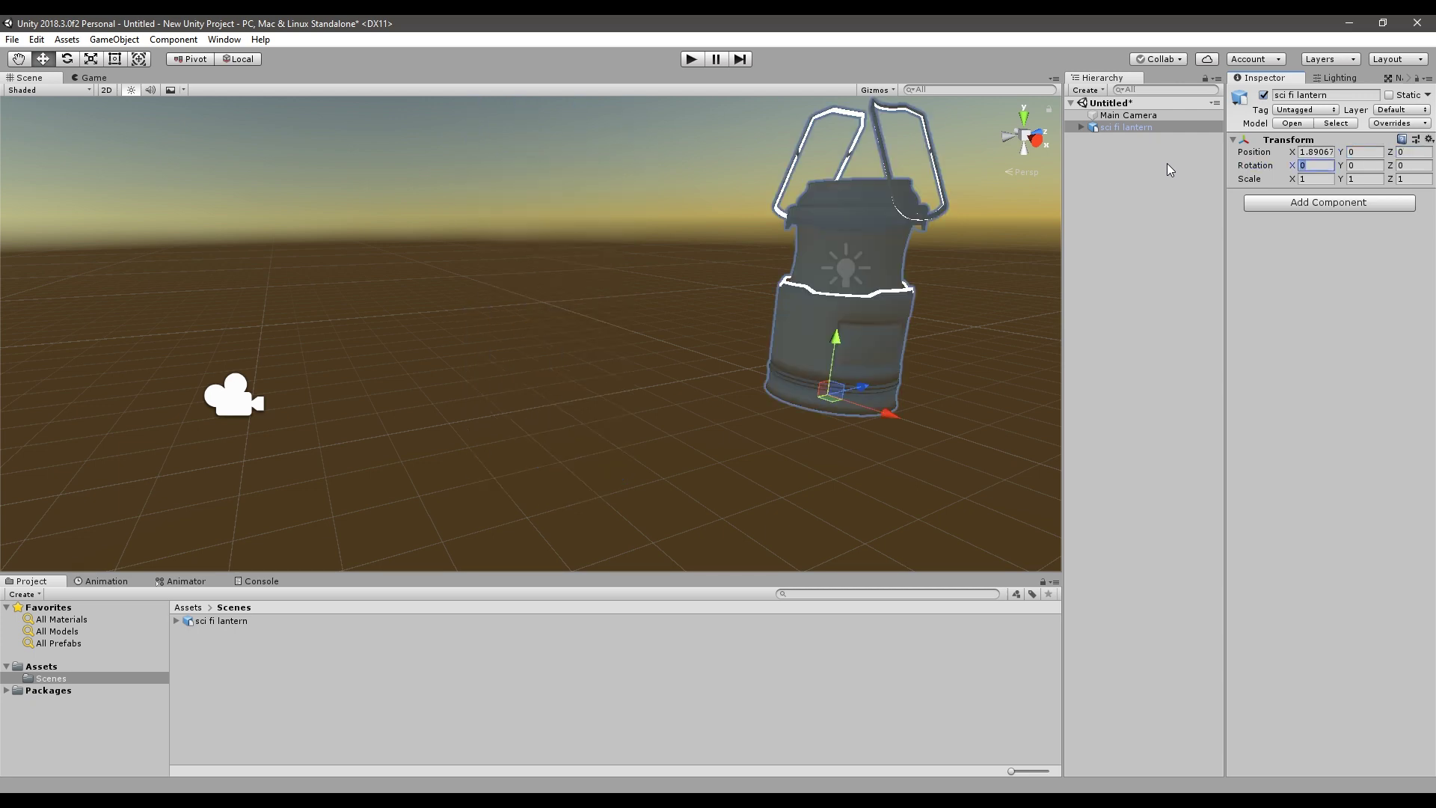
pyautogui.click(1318, 153)
pyautogui.write('0')
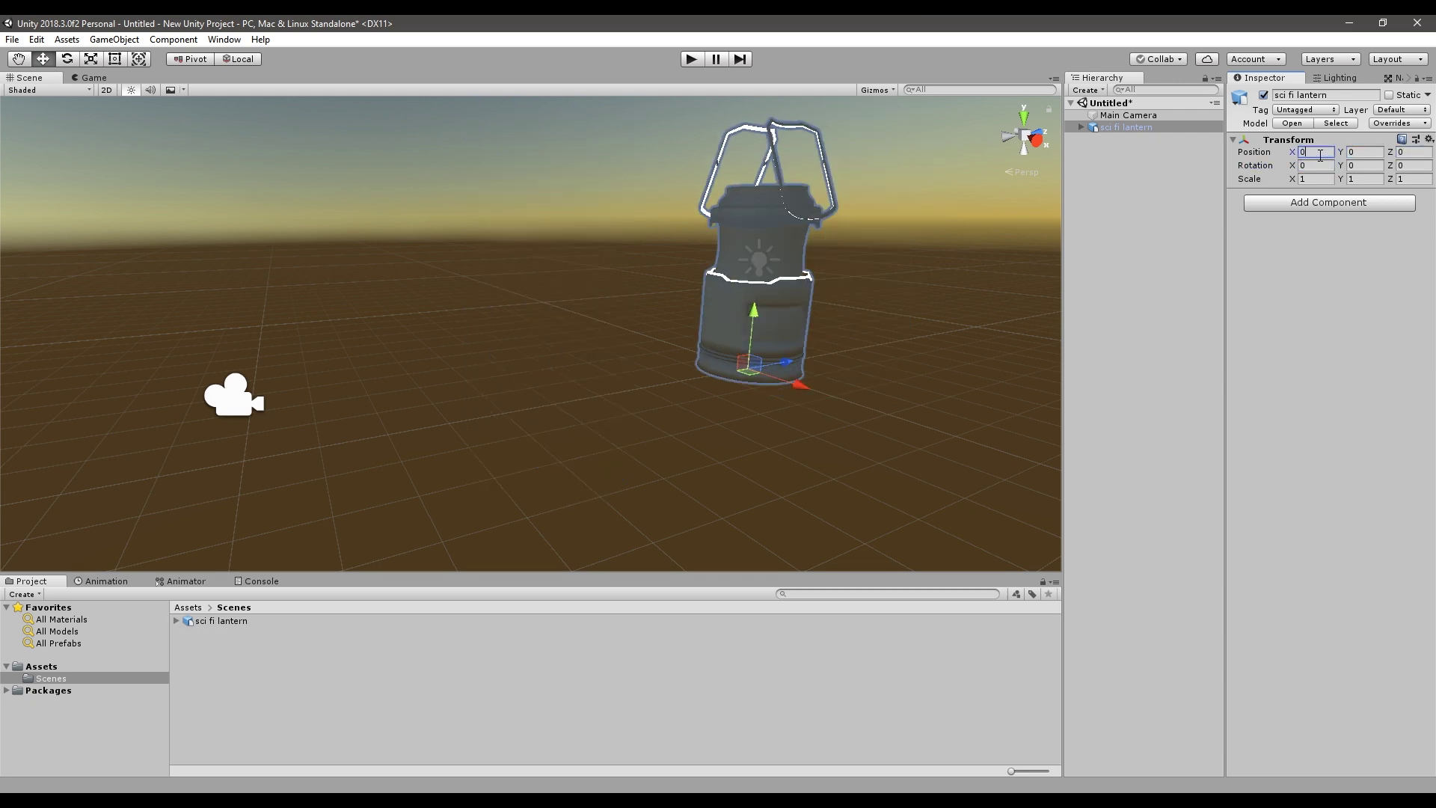
pyautogui.write('f')
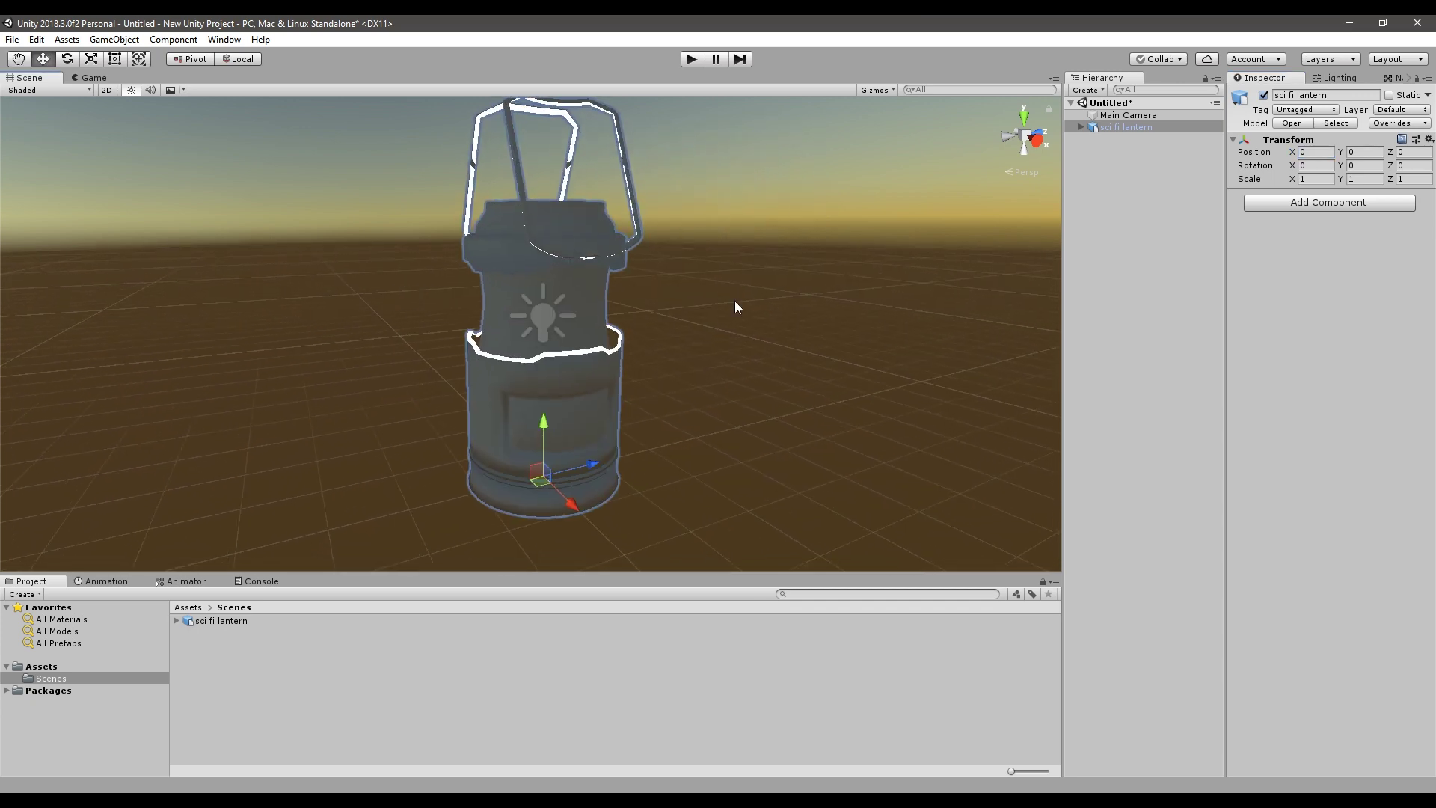
pyautogui.click(681, 406)
pyautogui.click(515, 473)
pyautogui.click(1082, 128)
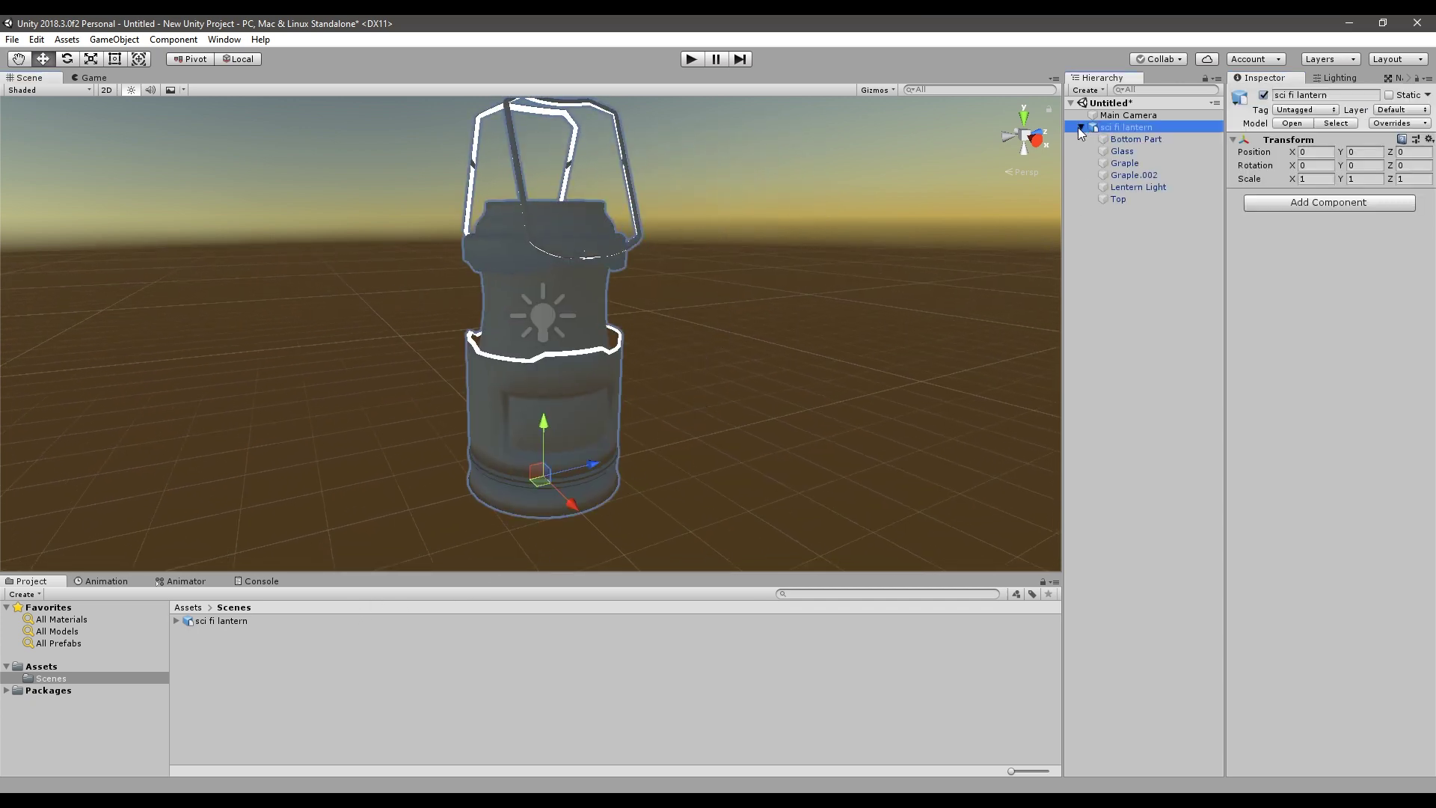
pyautogui.click(1080, 128)
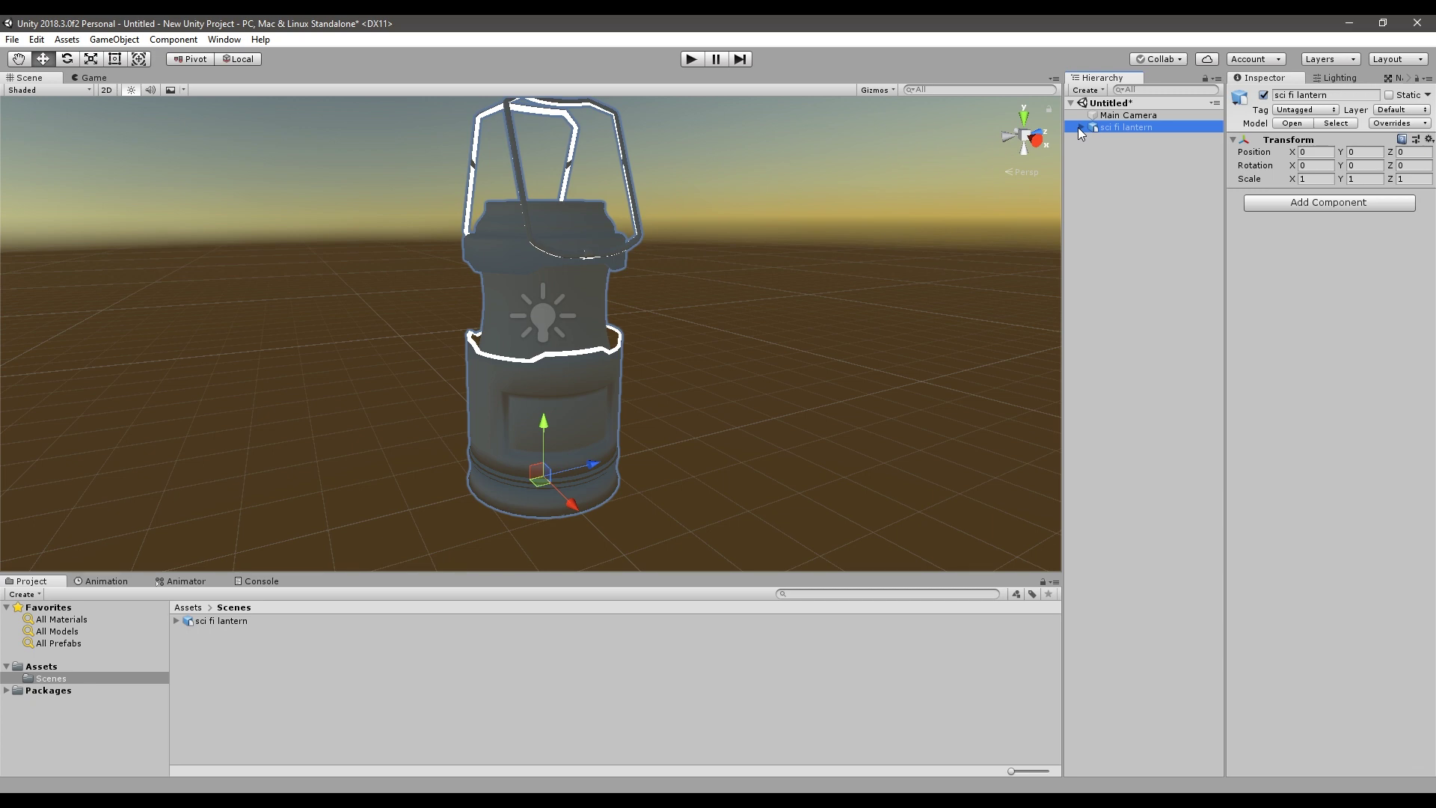
pyautogui.click(519, 649)
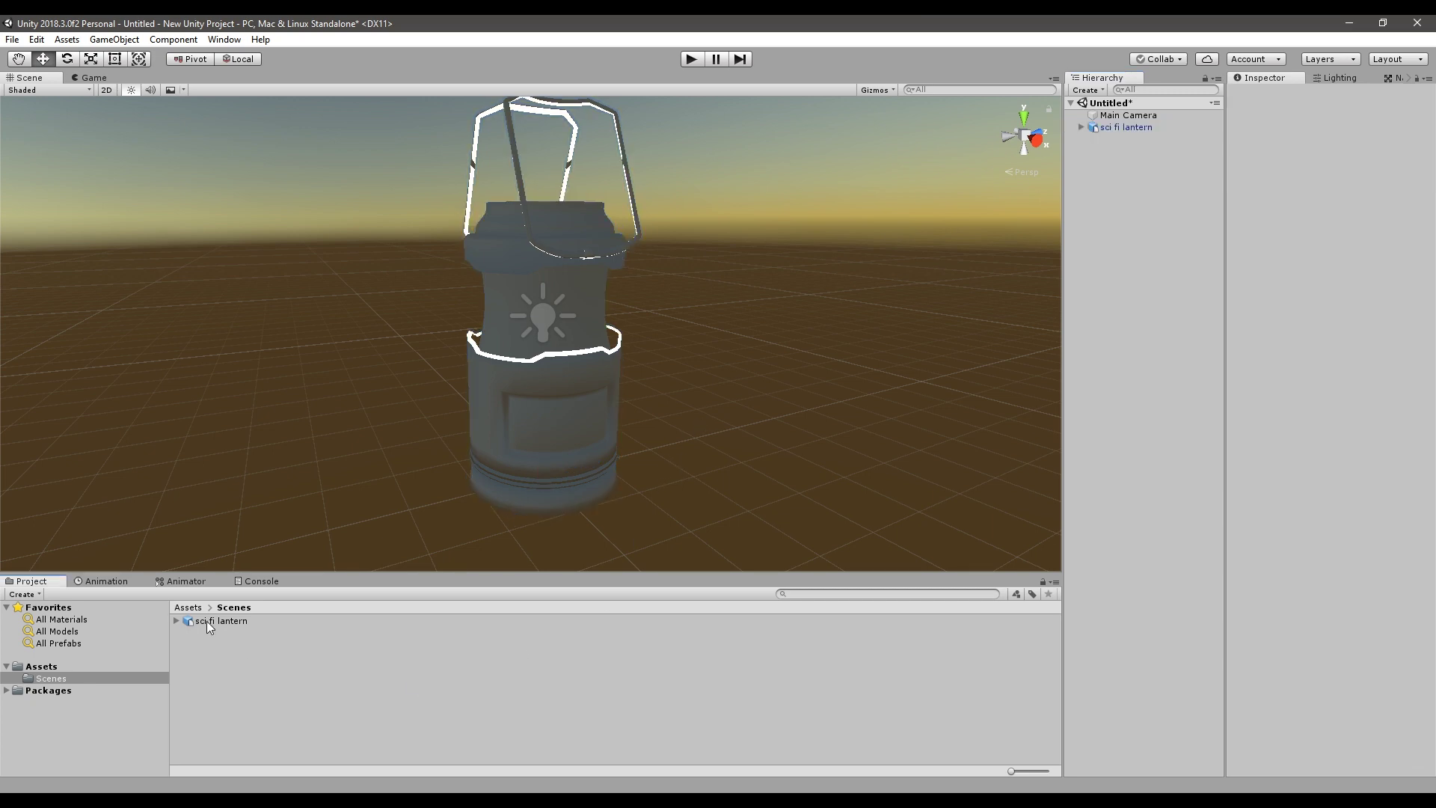
# - Import the Lentern Textures folder from the Blender Assets directory into the project's Scenes folder
pyautogui.rightClick(250, 667)
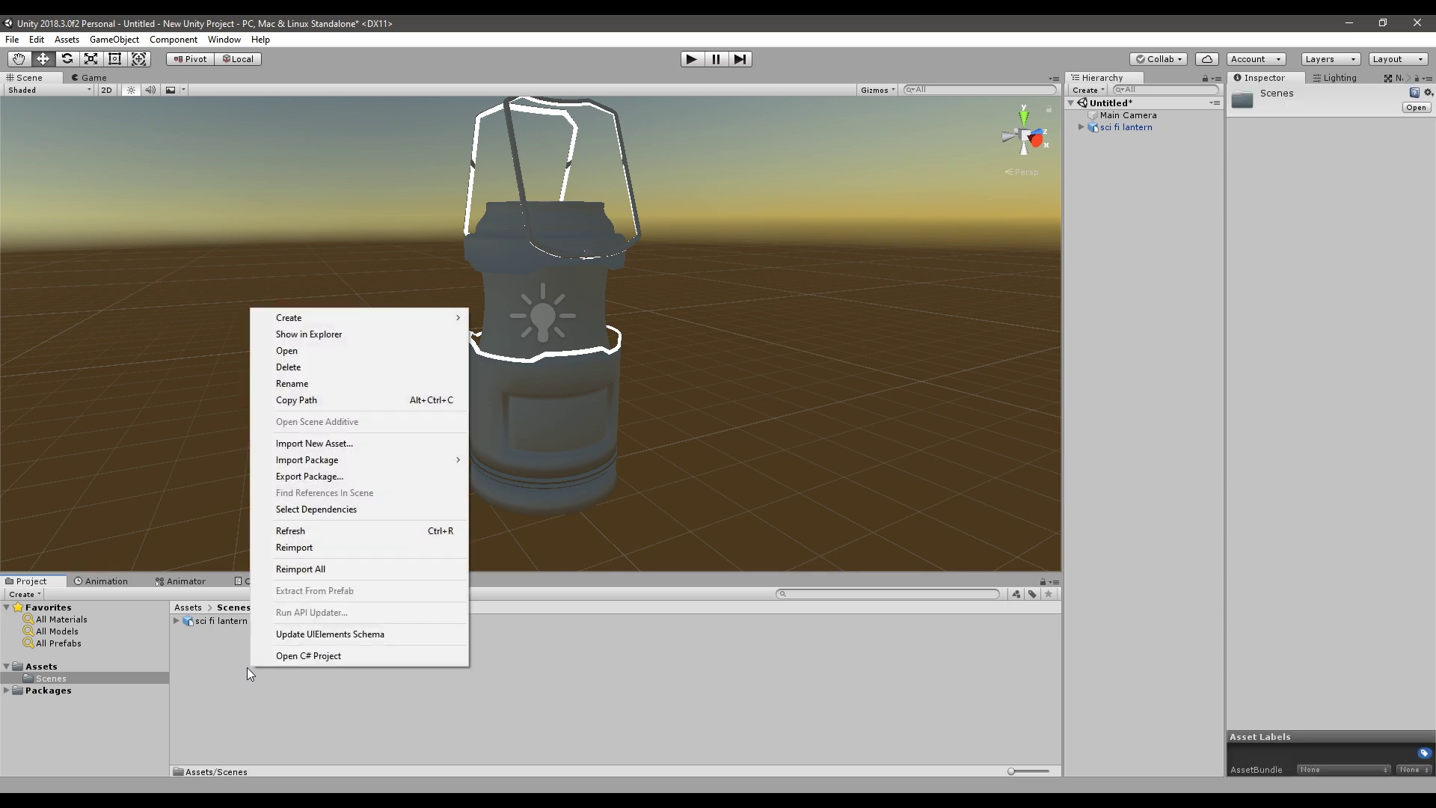
pyautogui.click(197, 804)
pyautogui.click(162, 759)
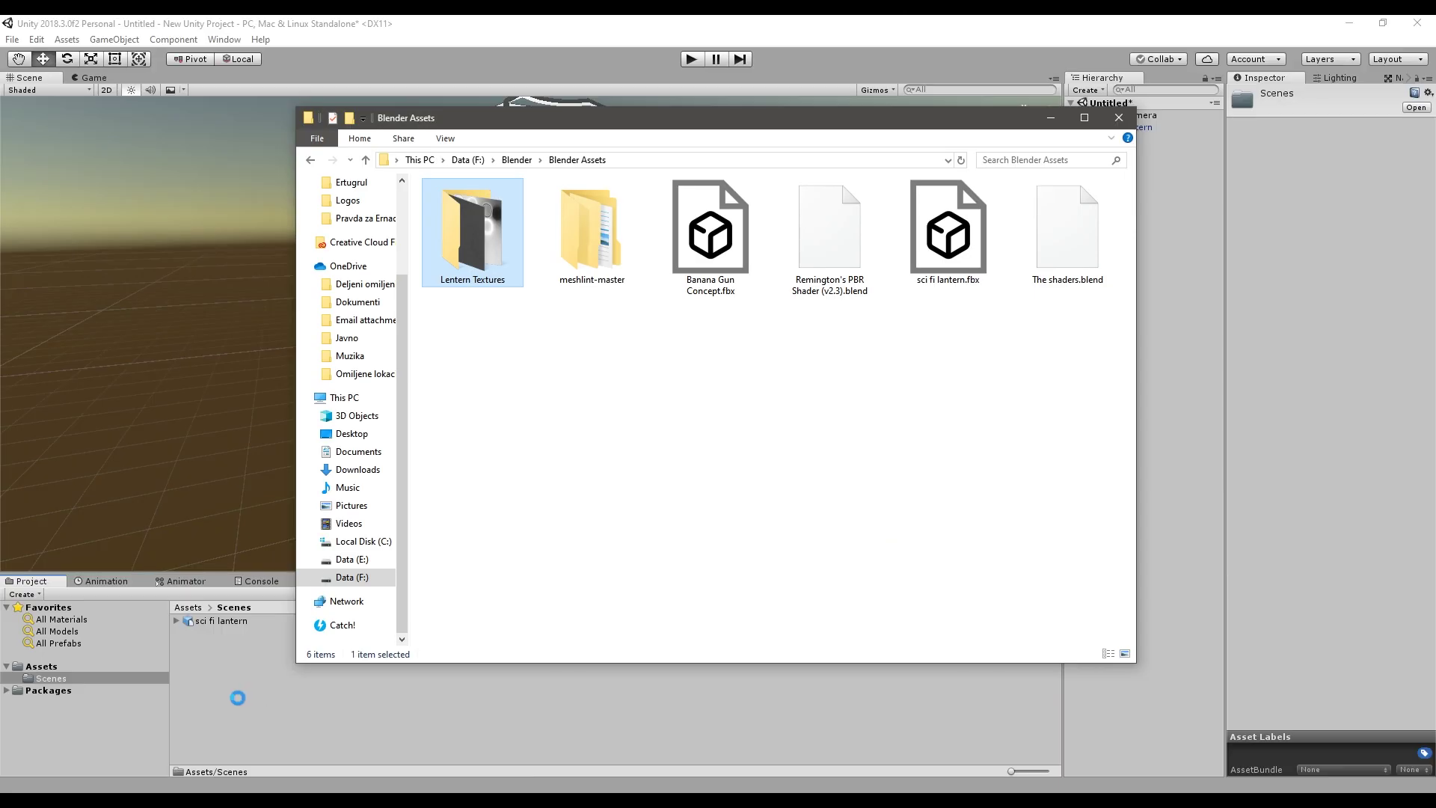
pyautogui.moveTo(239, 698); pyautogui.dragTo(240, 699)
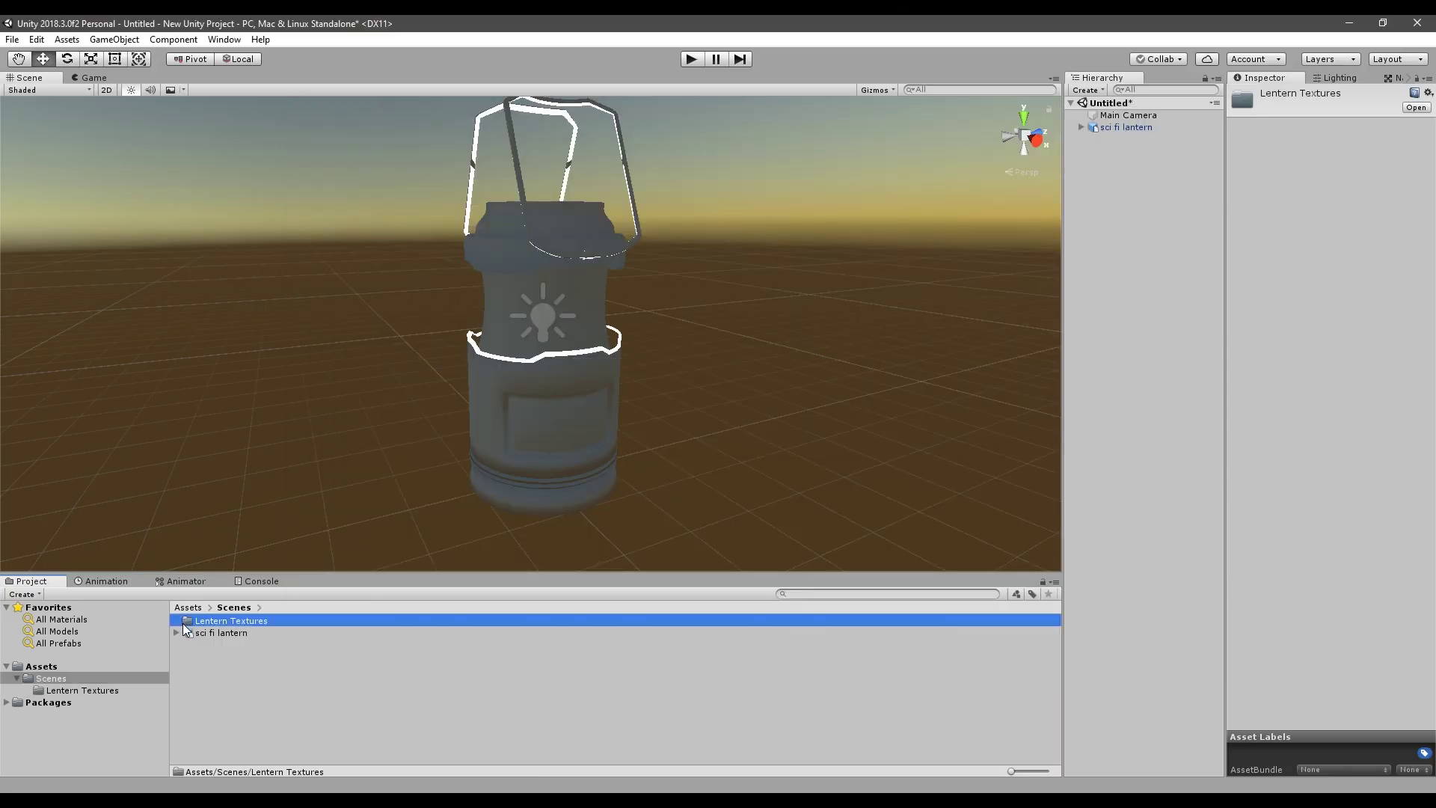
# - Create a material named Bottom Part Lentern in the Scenes folder
pyautogui.rightClick(356, 681)
pyautogui.moveTo(412, 330)
pyautogui.click(662, 447)
pyautogui.write('Bottom Part Lentern')
pyautogui.press('Return')
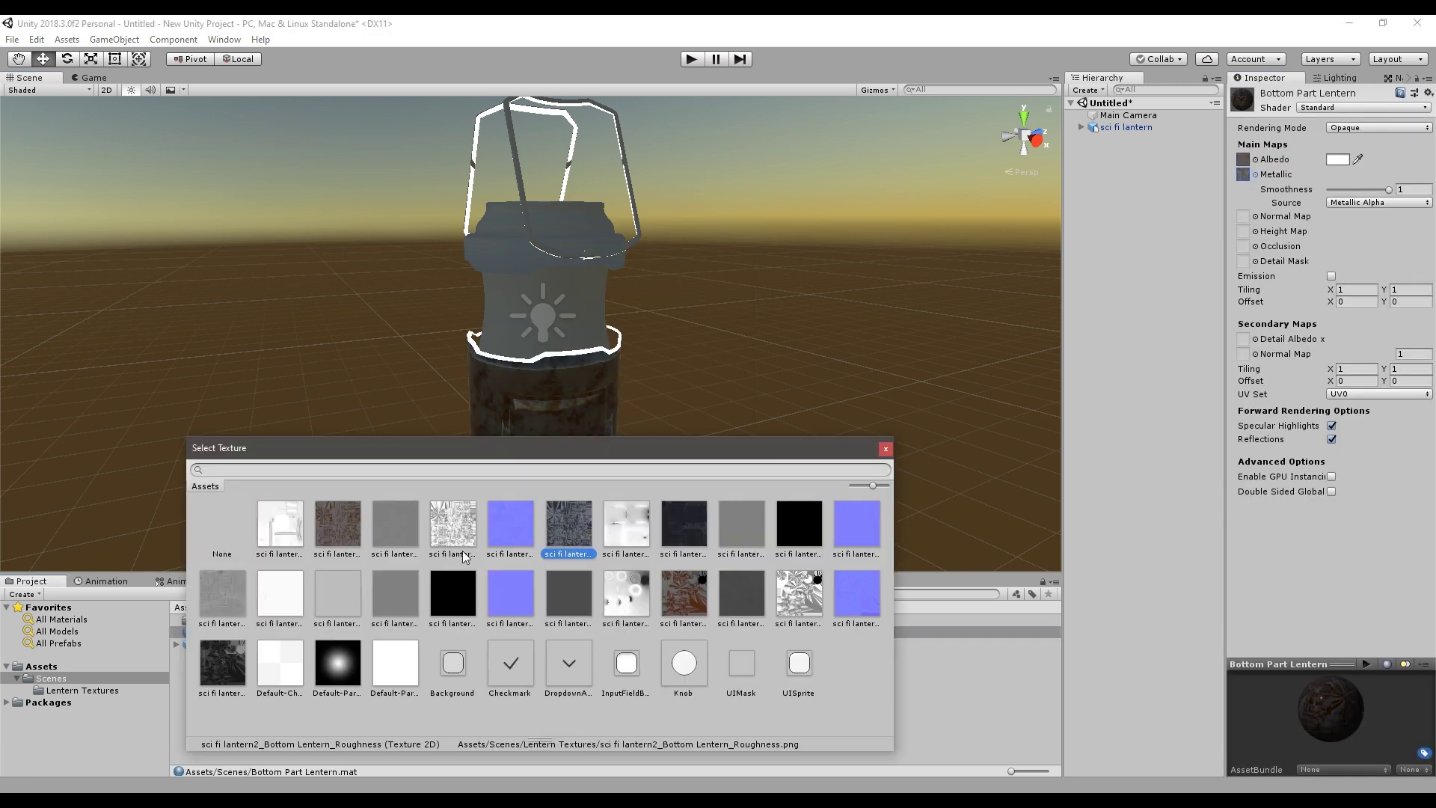
# - Assign the bottom lantern textures to the material's albedo, metallic, normal and height maps, using Bottom Lentern_Roughness for metallic
pyautogui.click(338, 525)
pyautogui.doubleClick(569, 525)
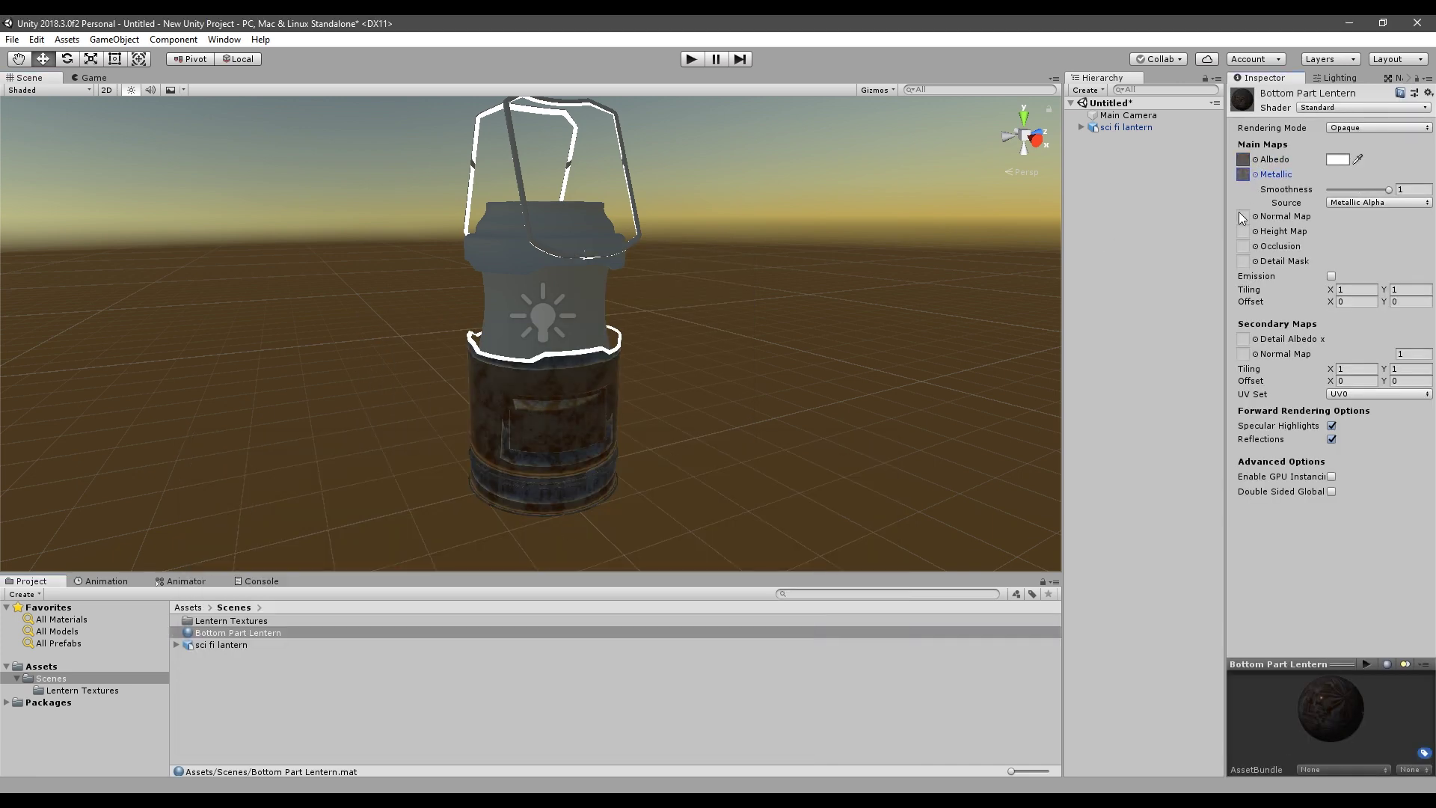
pyautogui.click(1255, 216)
pyautogui.doubleClick(511, 525)
pyautogui.click(1255, 268)
pyautogui.doubleClick(281, 525)
# - Duplicate the Bottom Part Lentern material, apply the copy to the lantern's top part and name it Top Part Lentern 1
pyautogui.click(256, 633)
pyautogui.rightClick(256, 636)
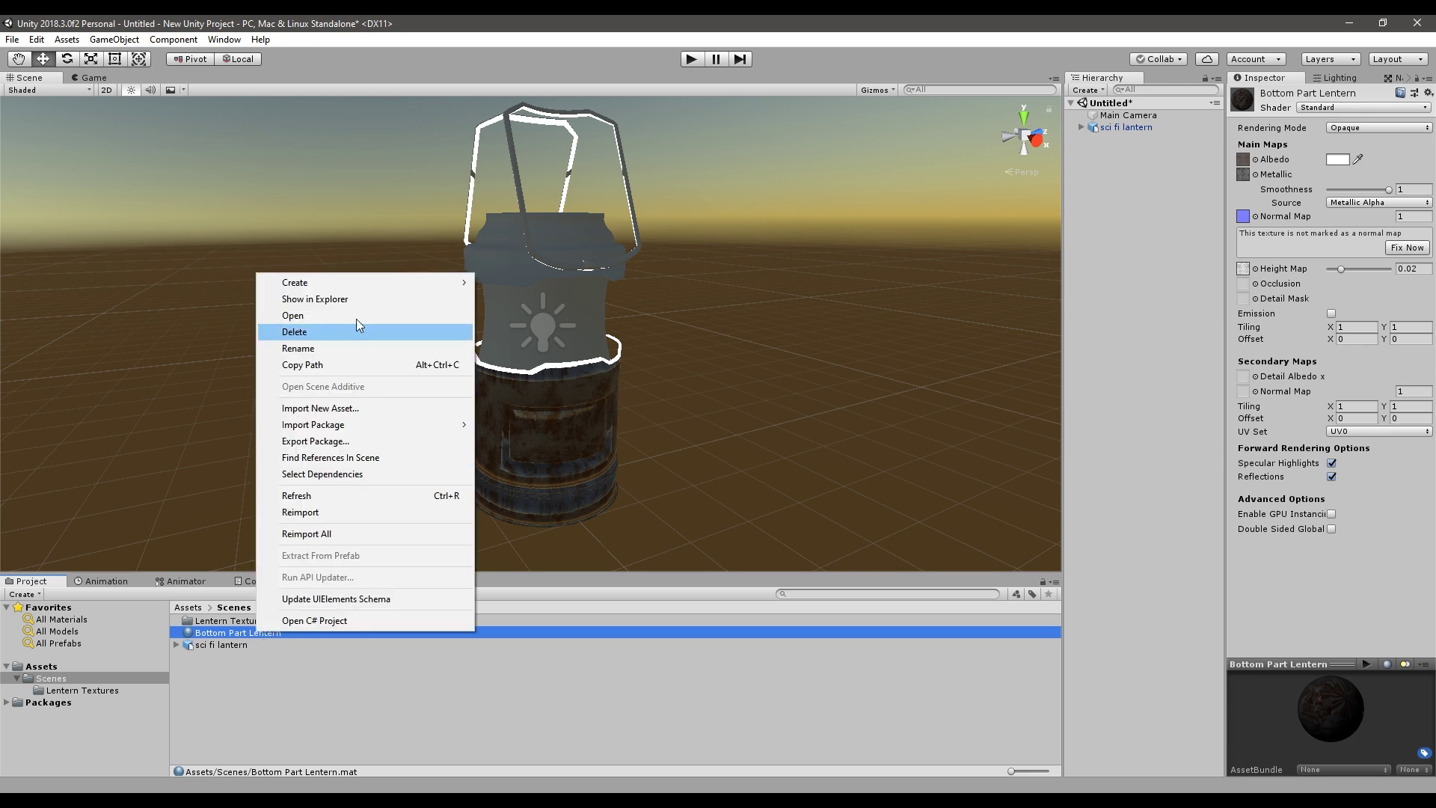
pyautogui.hotkey('ctrl', 'd')
pyautogui.rightClick(277, 645)
pyautogui.click(319, 361)
pyautogui.moveTo(291, 645); pyautogui.dragTo(542, 258)
pyautogui.write('Top Part Lentern 1')
pyautogui.press('Return')
# - Replace the albedo, metallic, normal and height maps of Top Part Lentern 1 with the top part's textures
pyautogui.click(1255, 160)
pyautogui.click(886, 449)
pyautogui.click(1255, 159)
pyautogui.doubleClick(675, 596)
pyautogui.click(1255, 174)
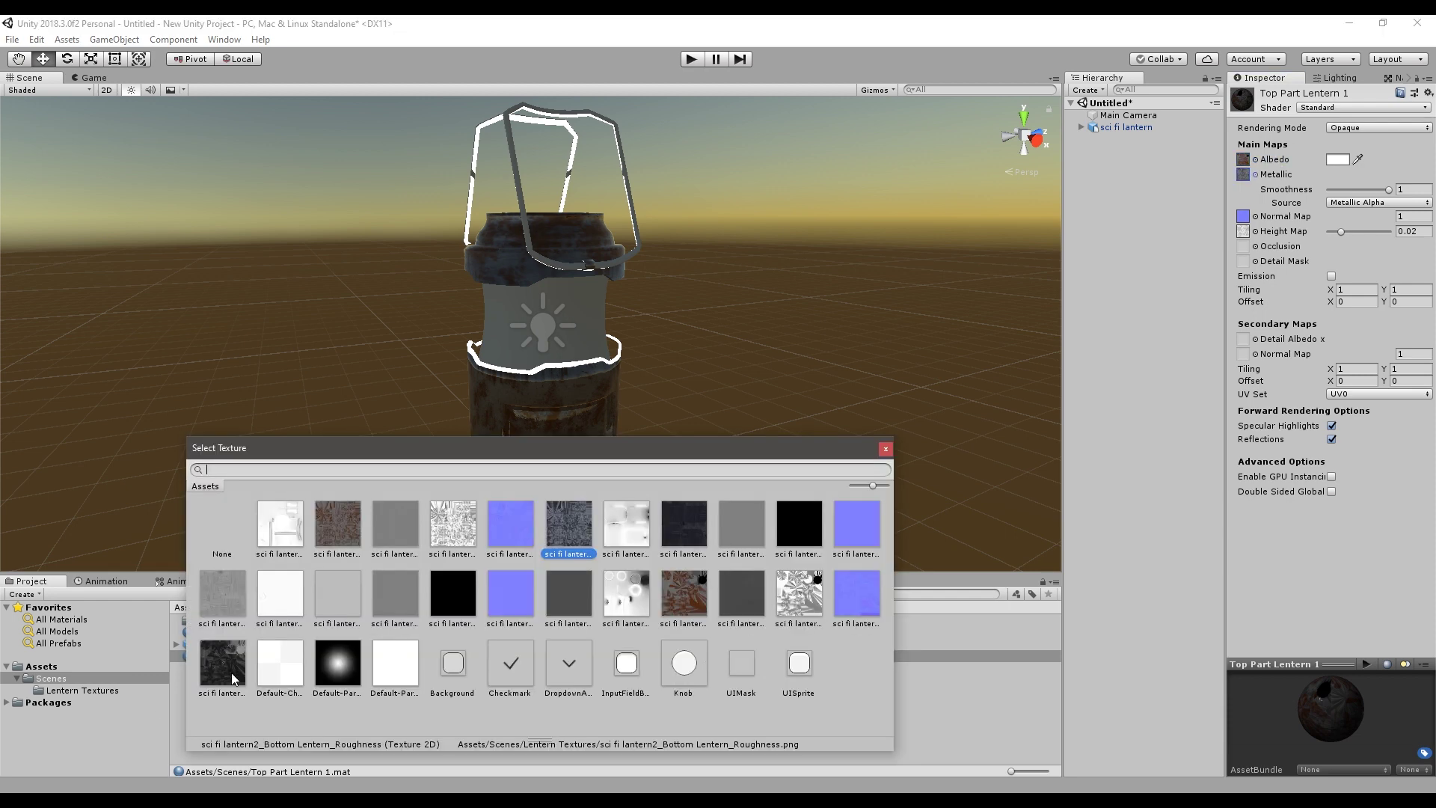
pyautogui.doubleClick(232, 679)
pyautogui.click(1255, 216)
pyautogui.doubleClick(854, 595)
pyautogui.click(1255, 268)
pyautogui.doubleClick(799, 596)
# - Select the lantern's handle and create a new material named Graple in the Scenes folder
pyautogui.moveTo(587, 393); pyautogui.dragTo(576, 391, button='middle')
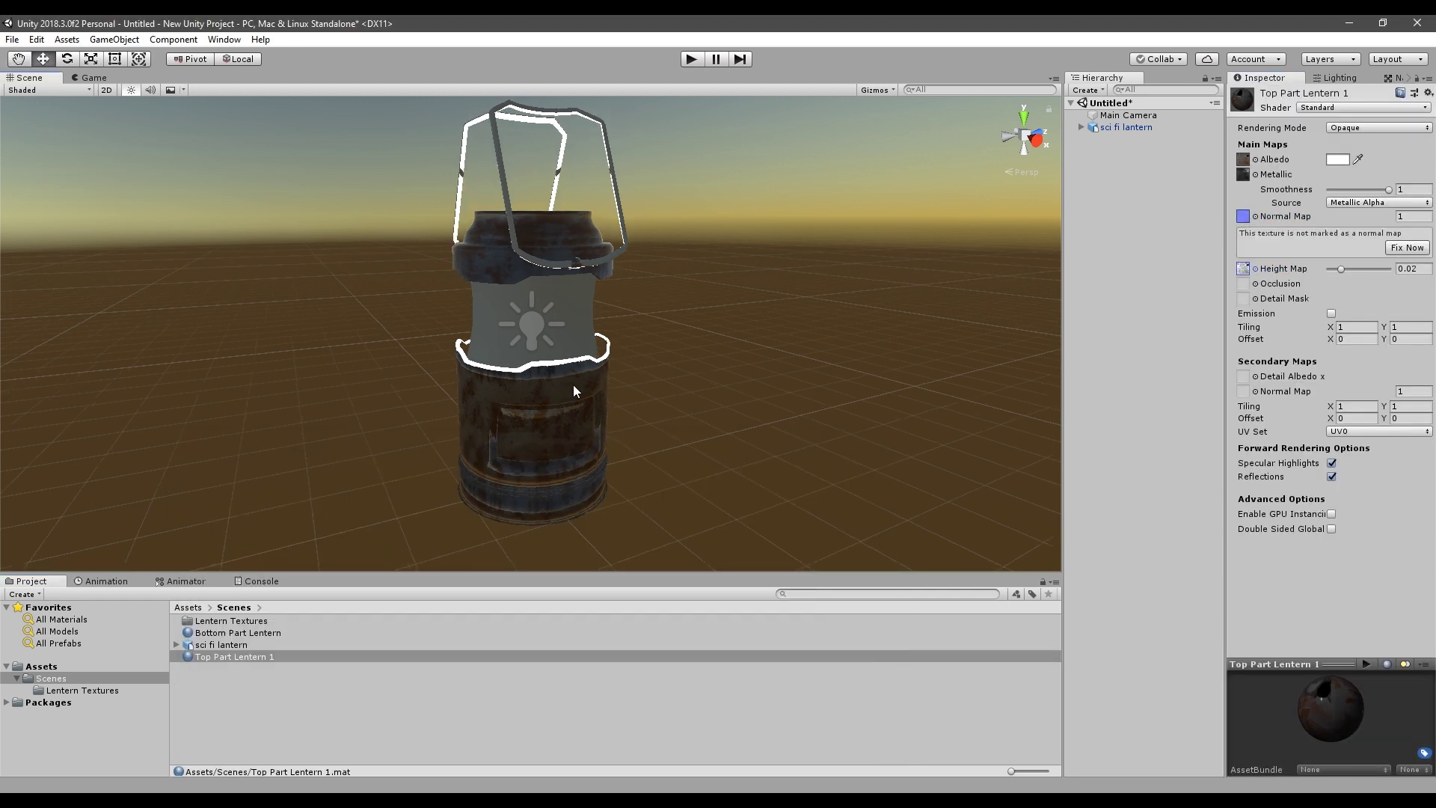
pyautogui.click(574, 263)
pyautogui.click(575, 263)
pyautogui.rightClick(253, 672)
pyautogui.moveTo(288, 322)
pyautogui.click(524, 398)
pyautogui.write('Graple')
pyautogui.press('Return')
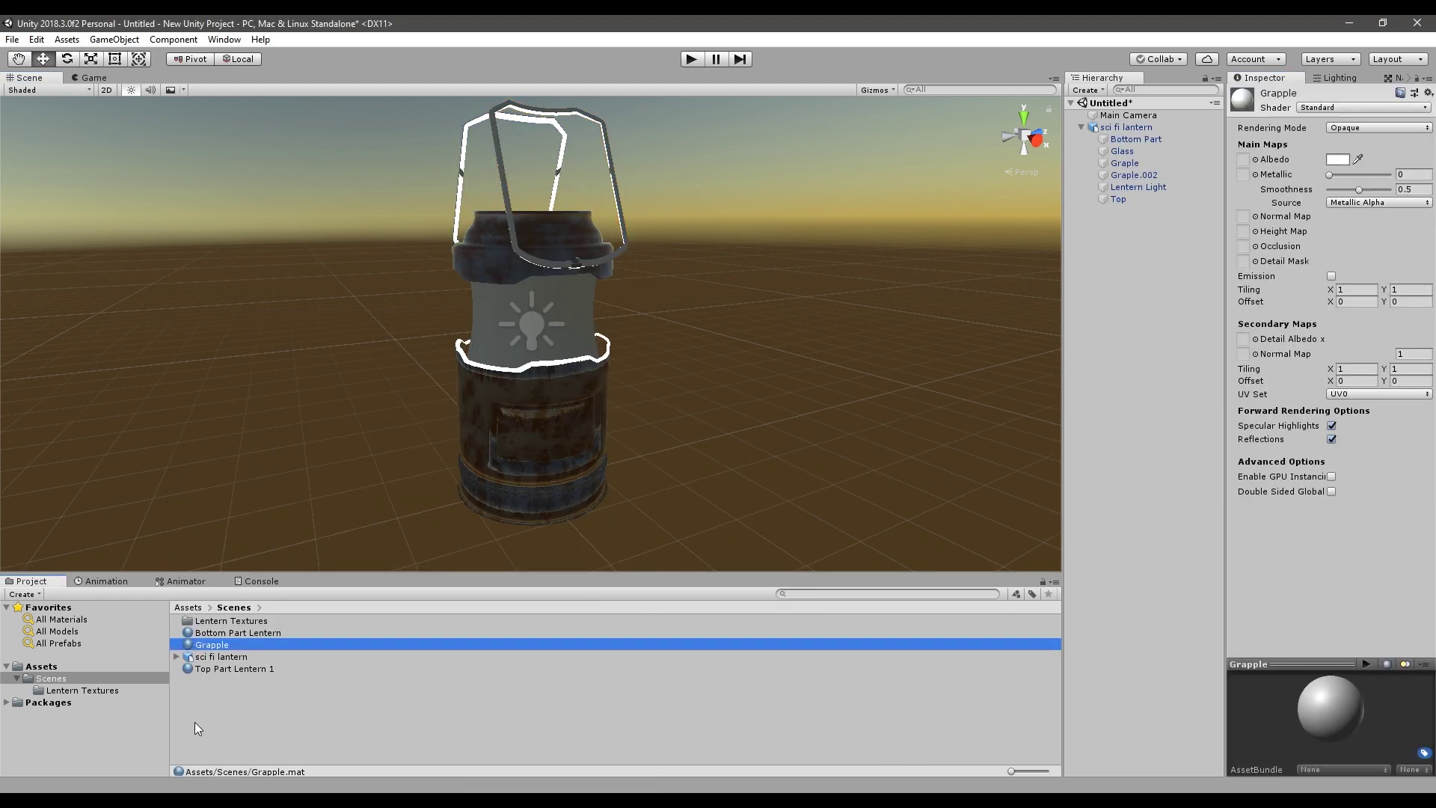
pyautogui.rightClick(217, 644)
pyautogui.click(210, 663)
# - Apply the Graple material to both lantern handles and set its albedo colour to near black
pyautogui.moveTo(217, 643); pyautogui.dragTo(535, 260)
pyautogui.moveTo(217, 645); pyautogui.dragTo(456, 229)
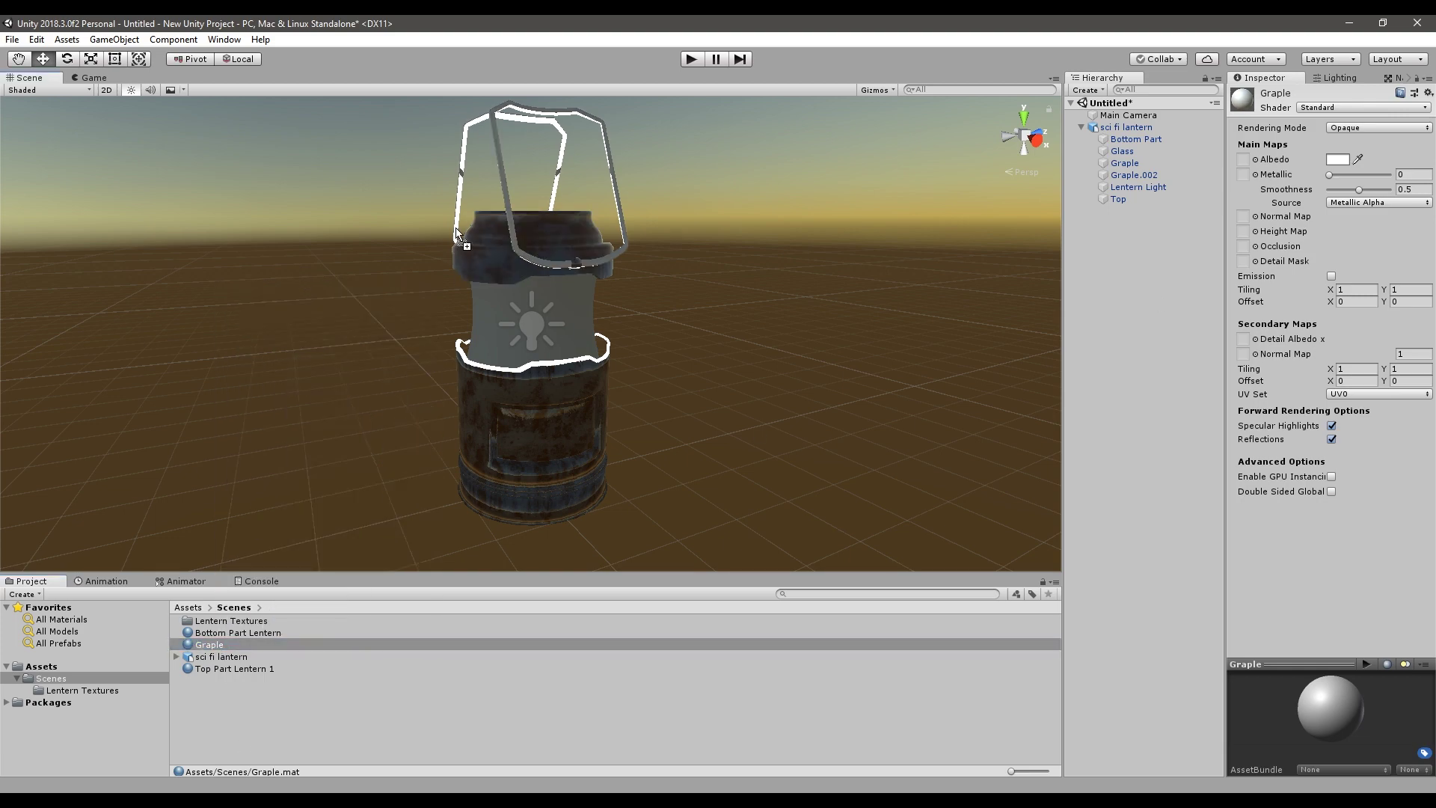
pyautogui.click(1337, 160)
pyautogui.moveTo(89, 149); pyautogui.dragTo(84, 214)
pyautogui.moveTo(524, 321); pyautogui.dragTo(716, 330, button='right')
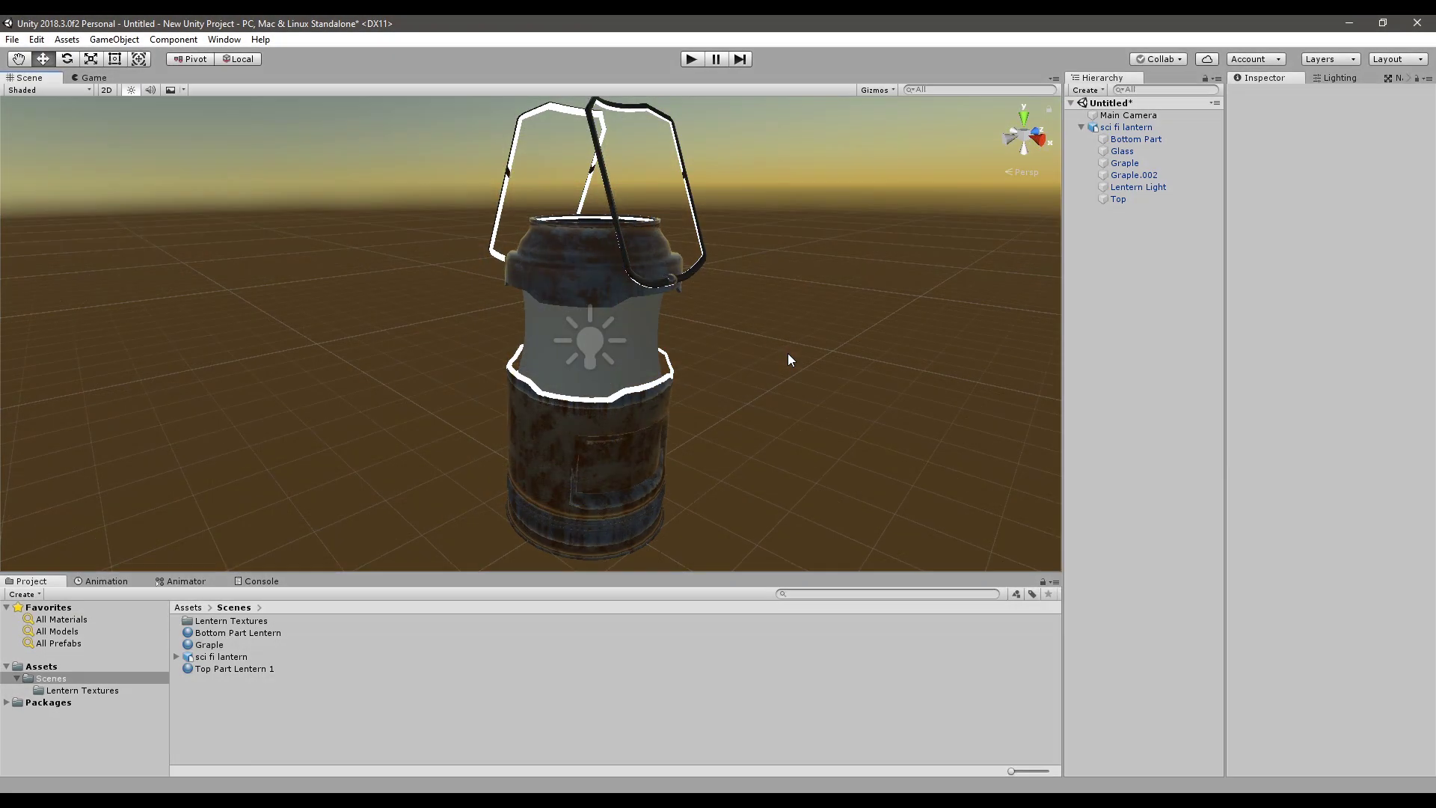
# - Select the lantern's Glass object and create a new material named Glass Lentern in the Scenes folder
pyautogui.click(640, 460)
pyautogui.click(795, 357)
pyautogui.click(641, 322)
pyautogui.scroll(1, 643, 337)
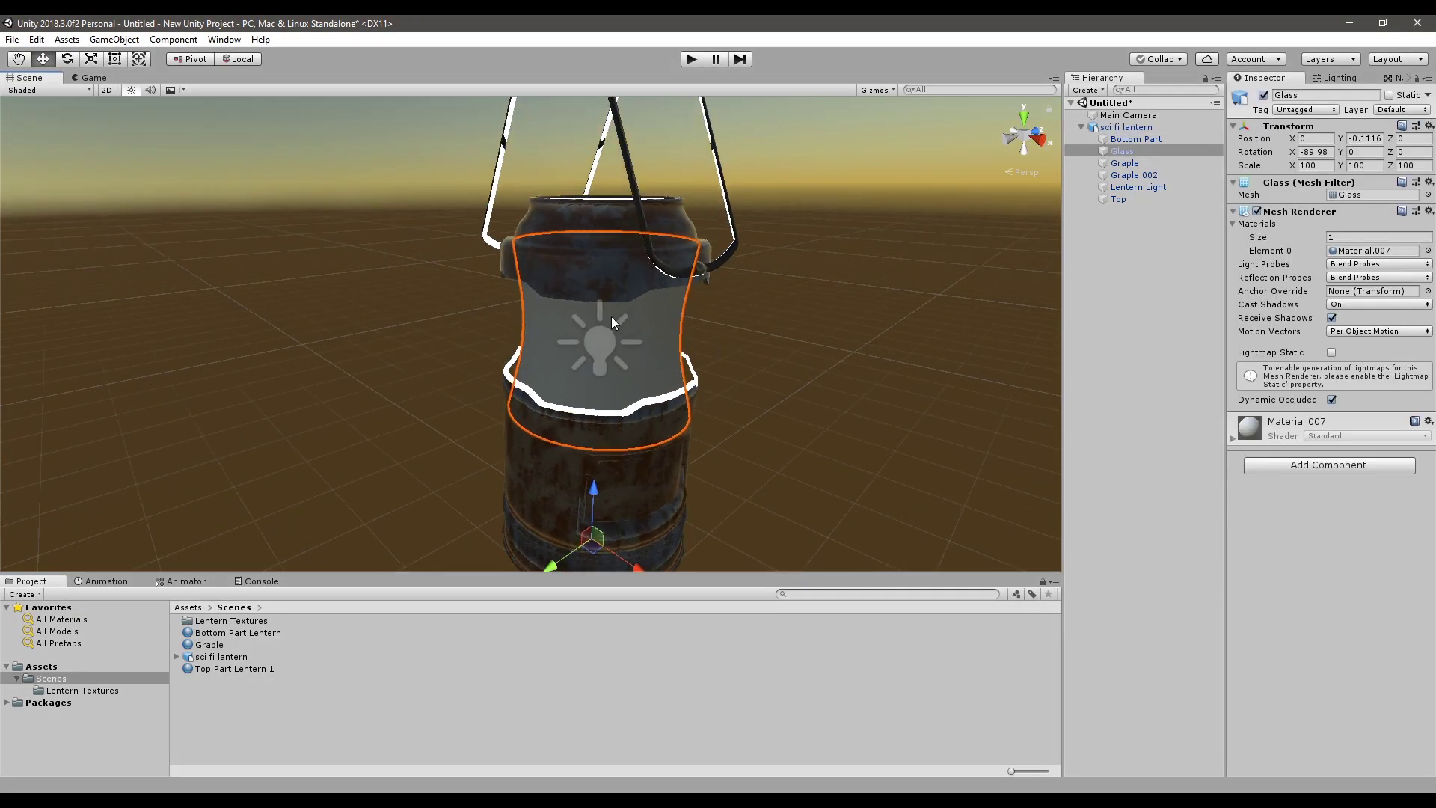
pyautogui.click(1114, 151)
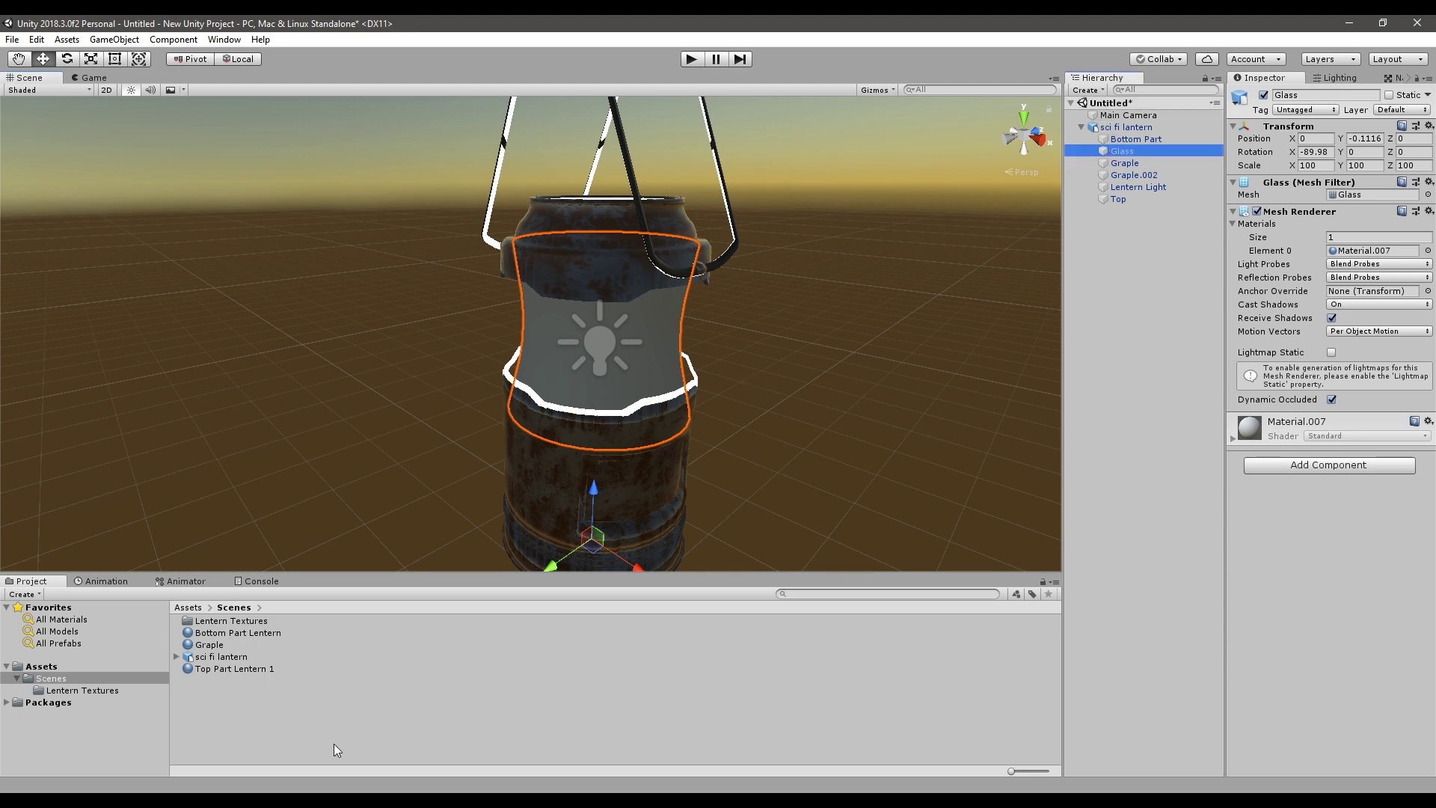
pyautogui.rightClick(259, 701)
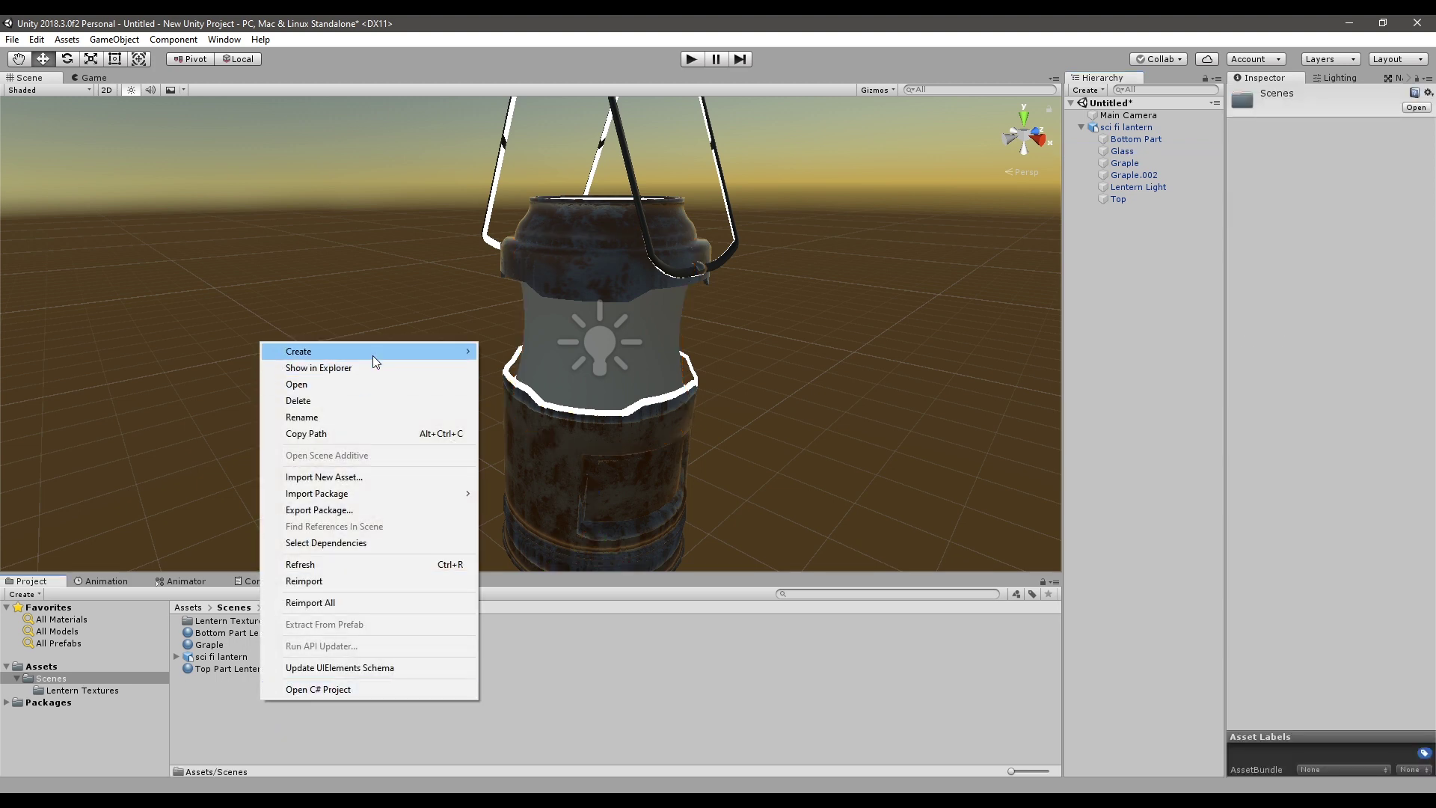
pyautogui.moveTo(372, 356)
pyautogui.click(582, 446)
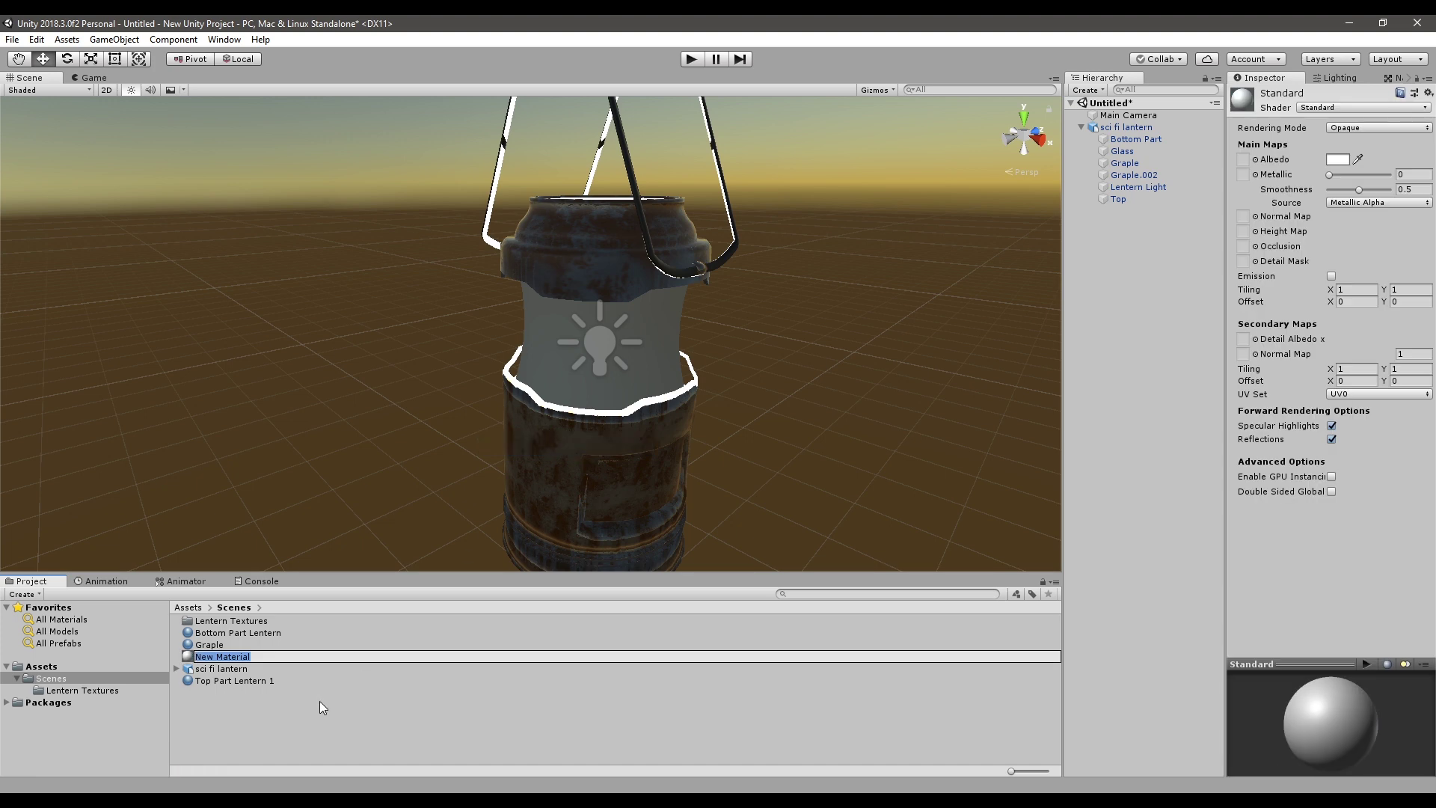
pyautogui.write('Glass Lentern')
pyautogui.press('Return')
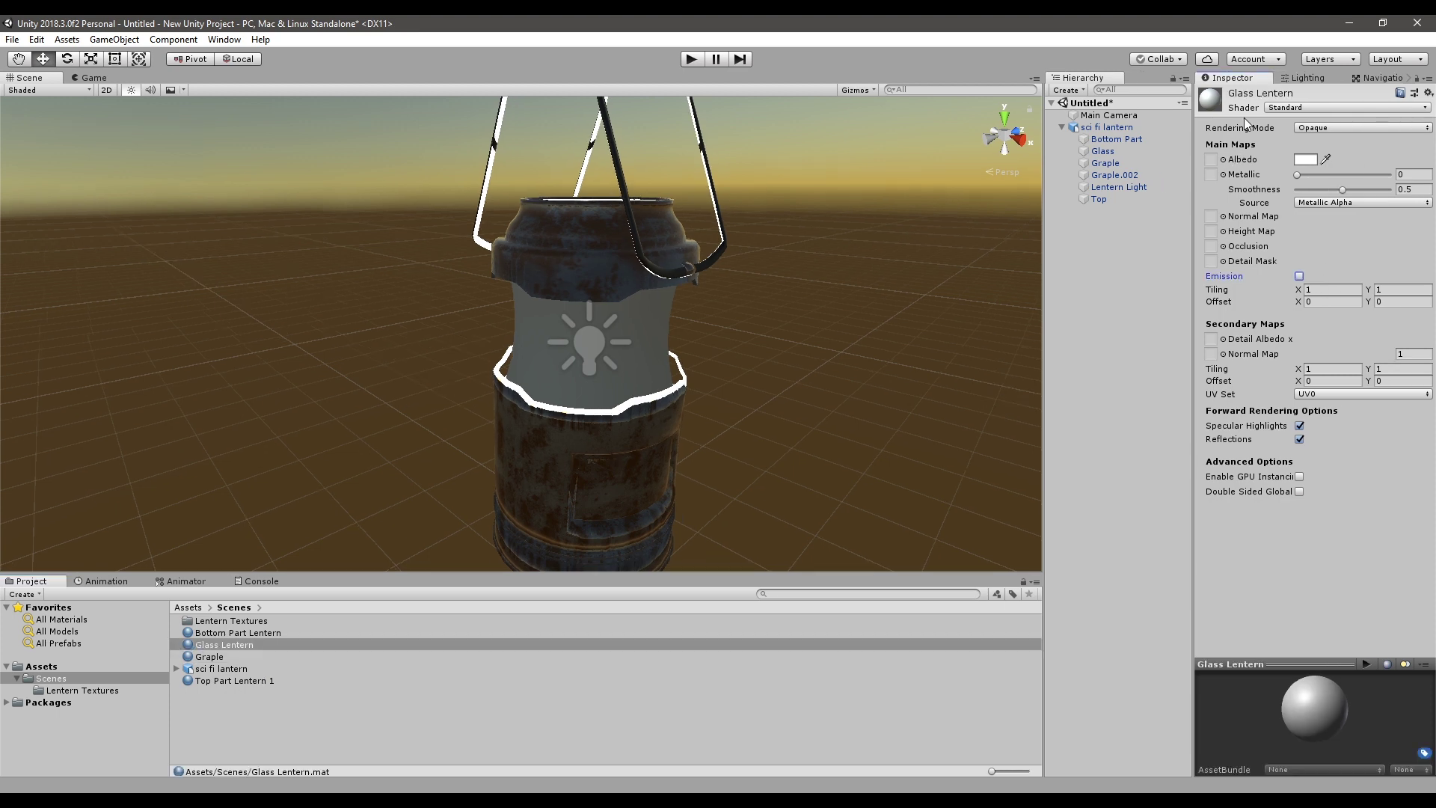
# - Enable emission on the Glass Lentern material with white FFFFFF and apply the material to the lantern's glass
pyautogui.click(1300, 277)
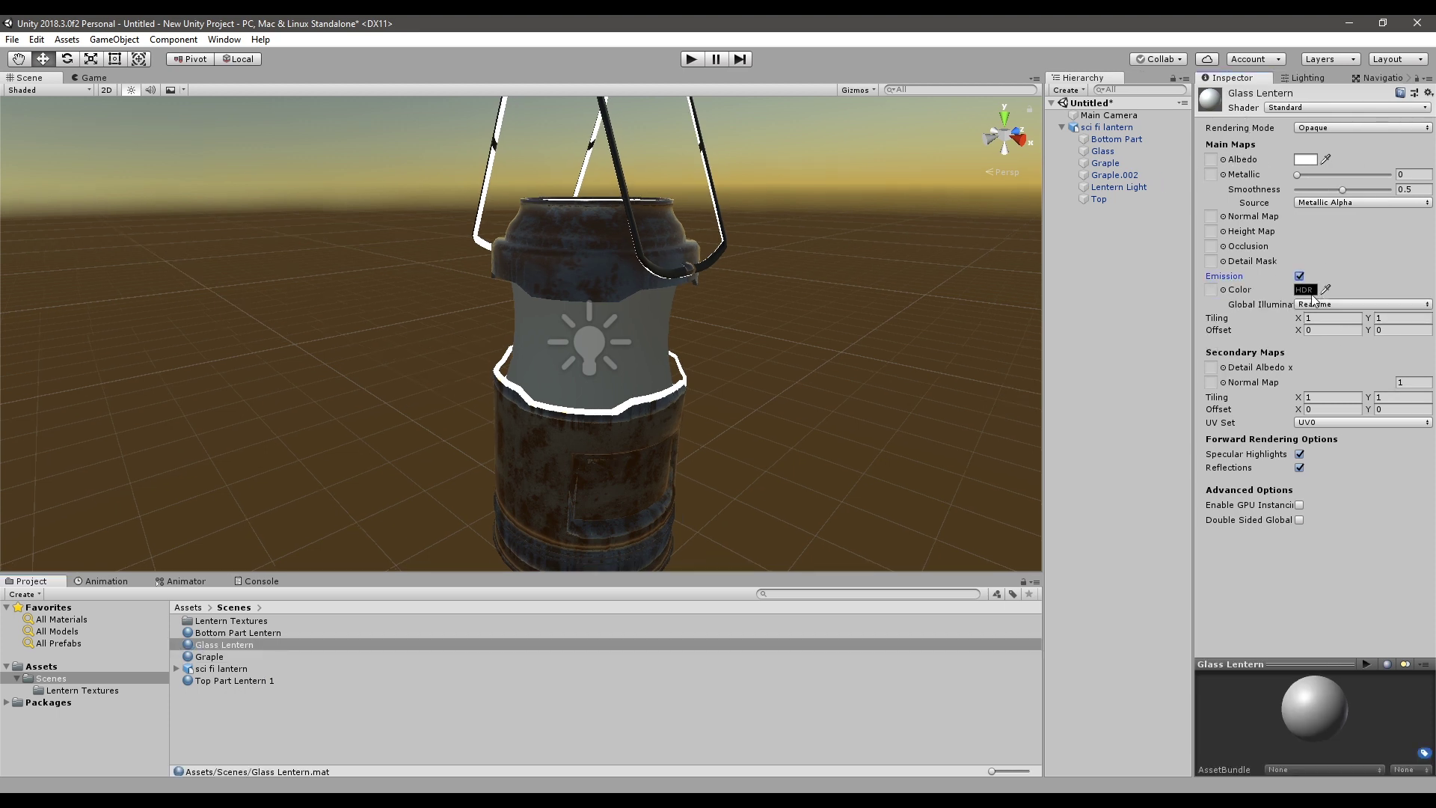
pyautogui.click(1305, 290)
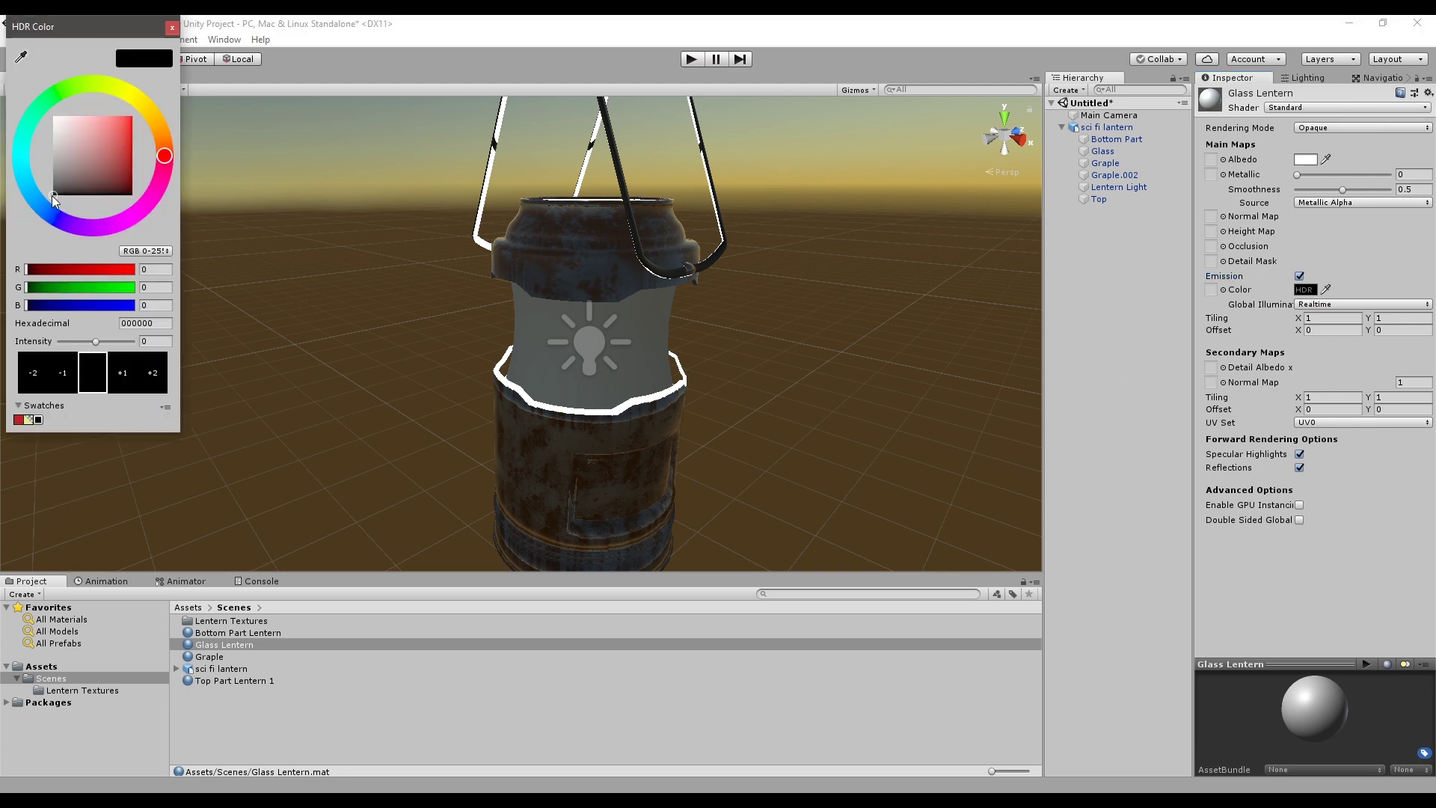
pyautogui.click(52, 112)
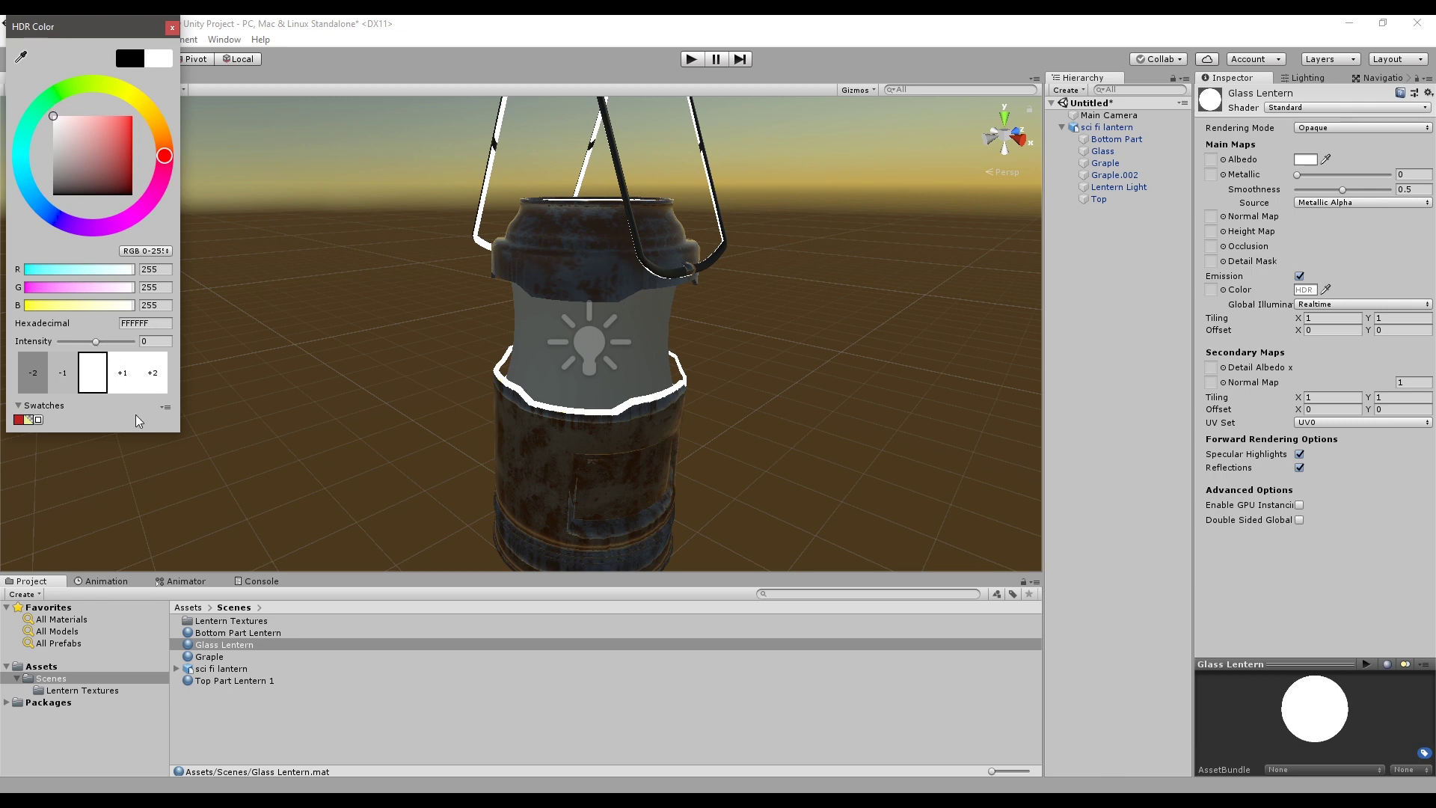
pyautogui.click(228, 648)
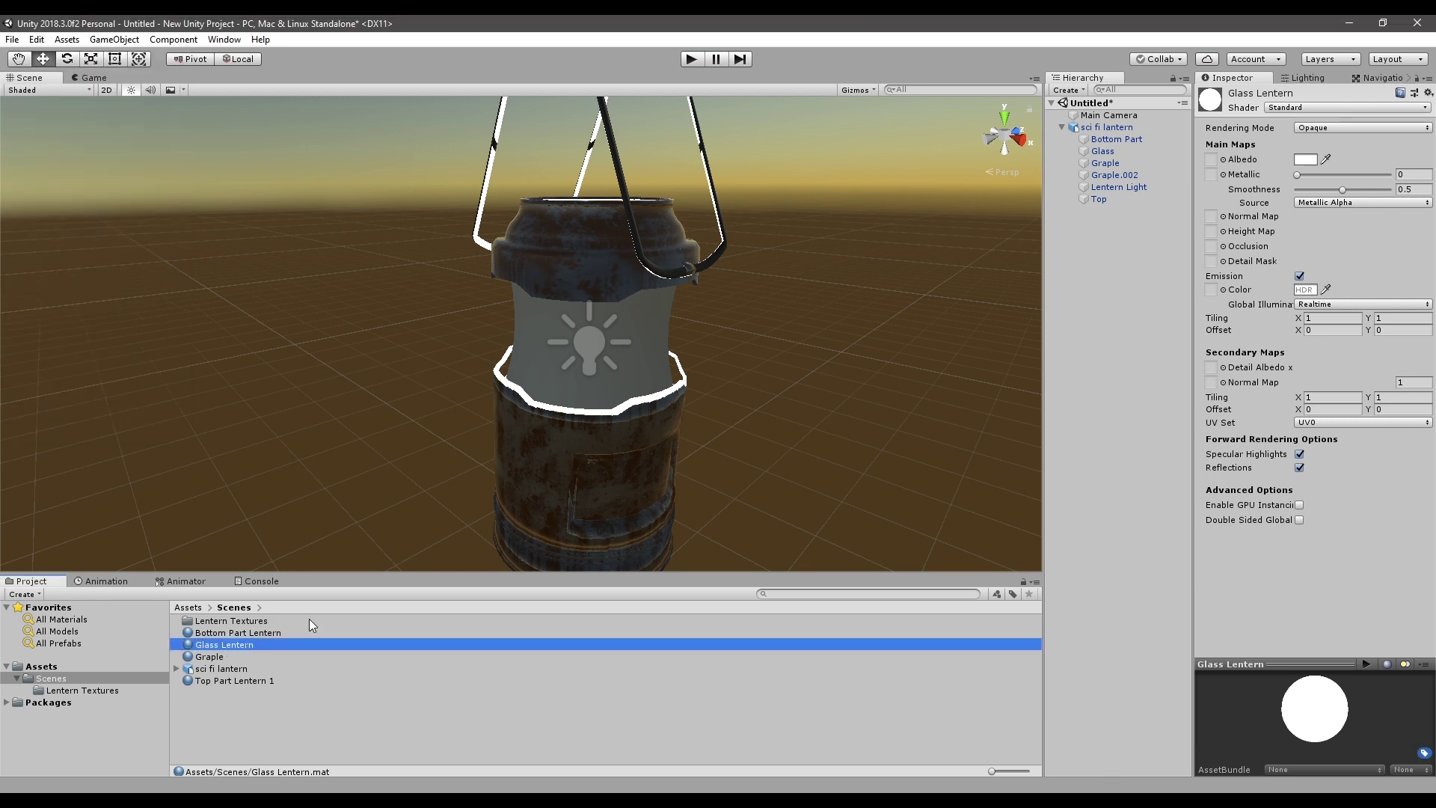
pyautogui.moveTo(244, 654); pyautogui.dragTo(643, 361)
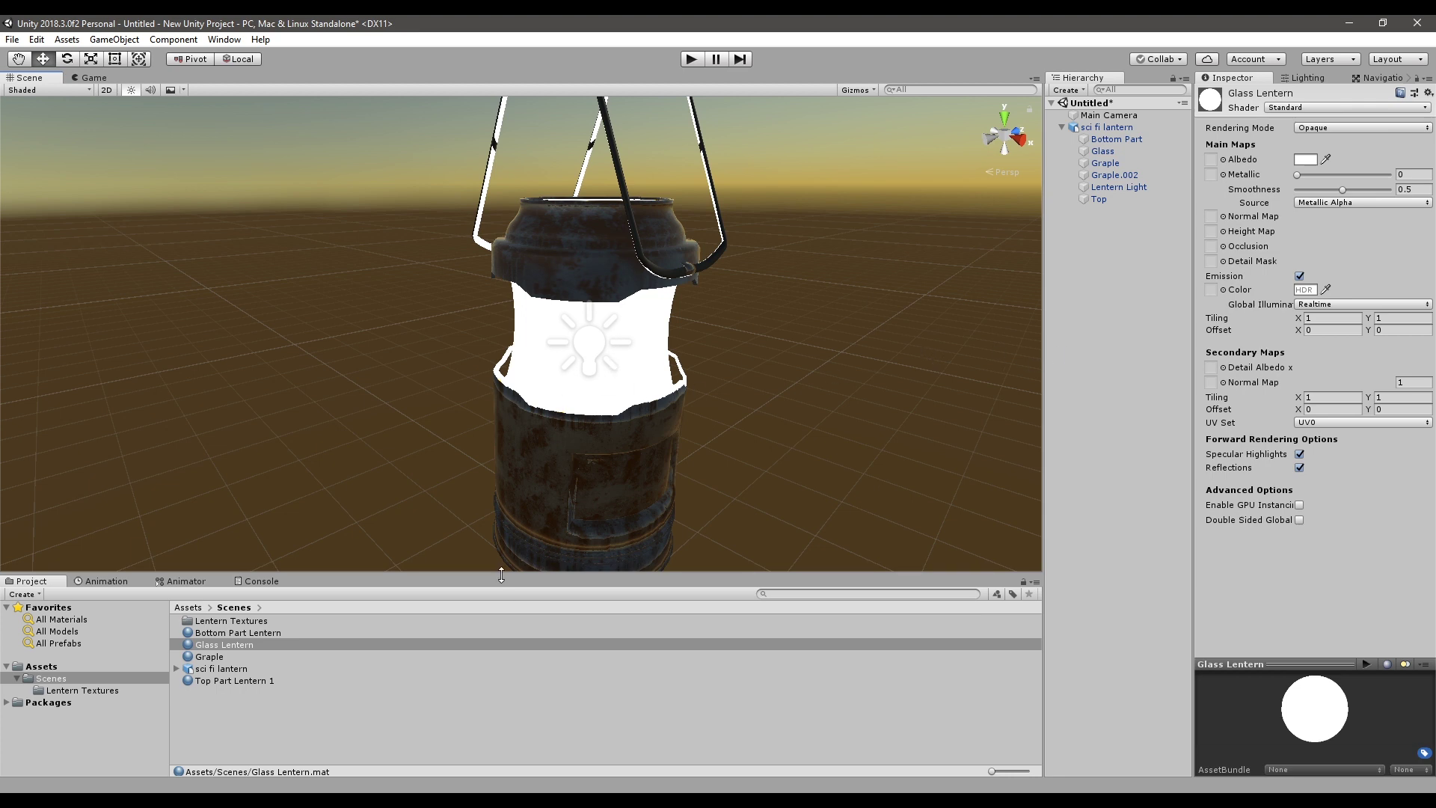
# - Set the emission intensity of the Glass Lentern material to 1.6 and deselect it
pyautogui.click(1305, 290)
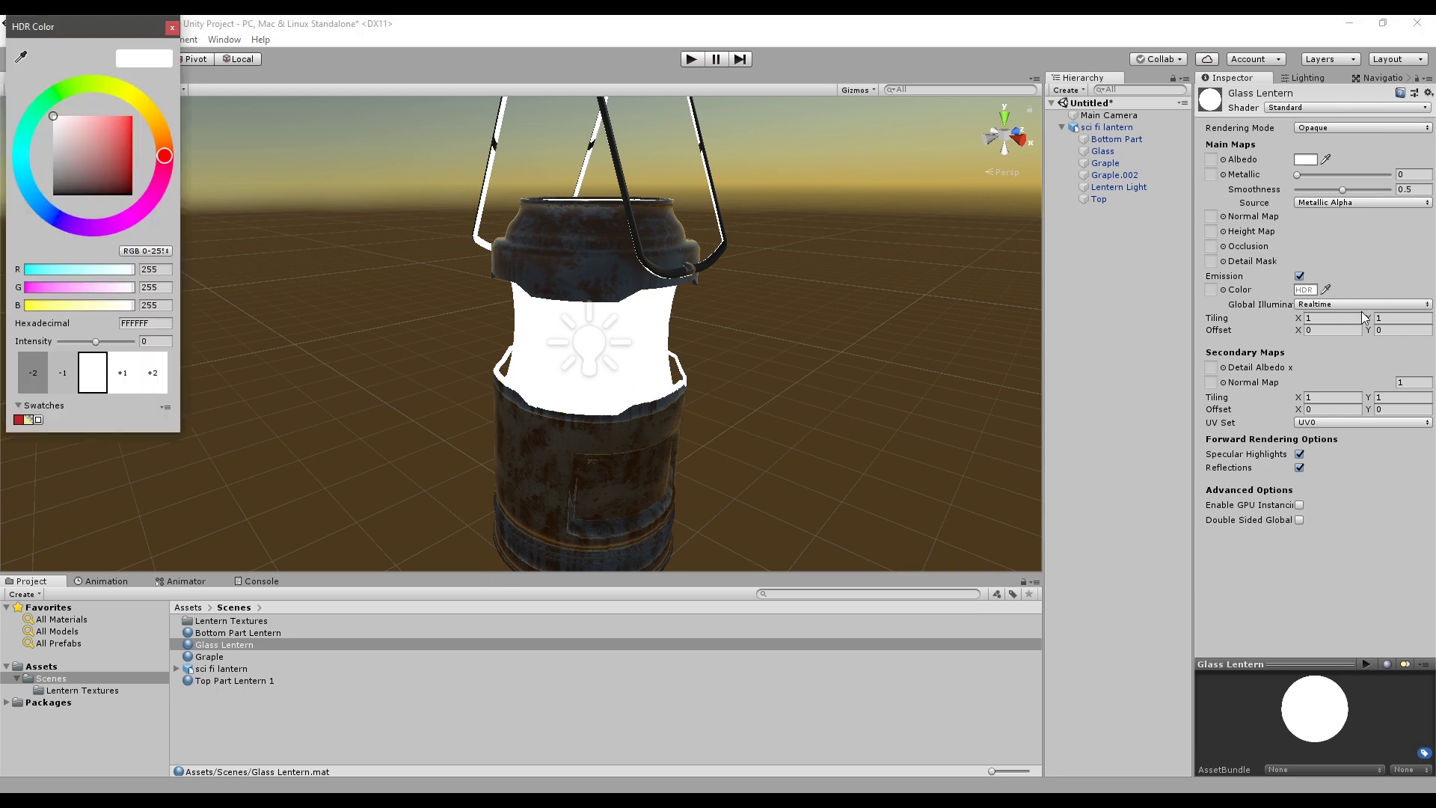
pyautogui.moveTo(96, 344); pyautogui.dragTo(103, 351)
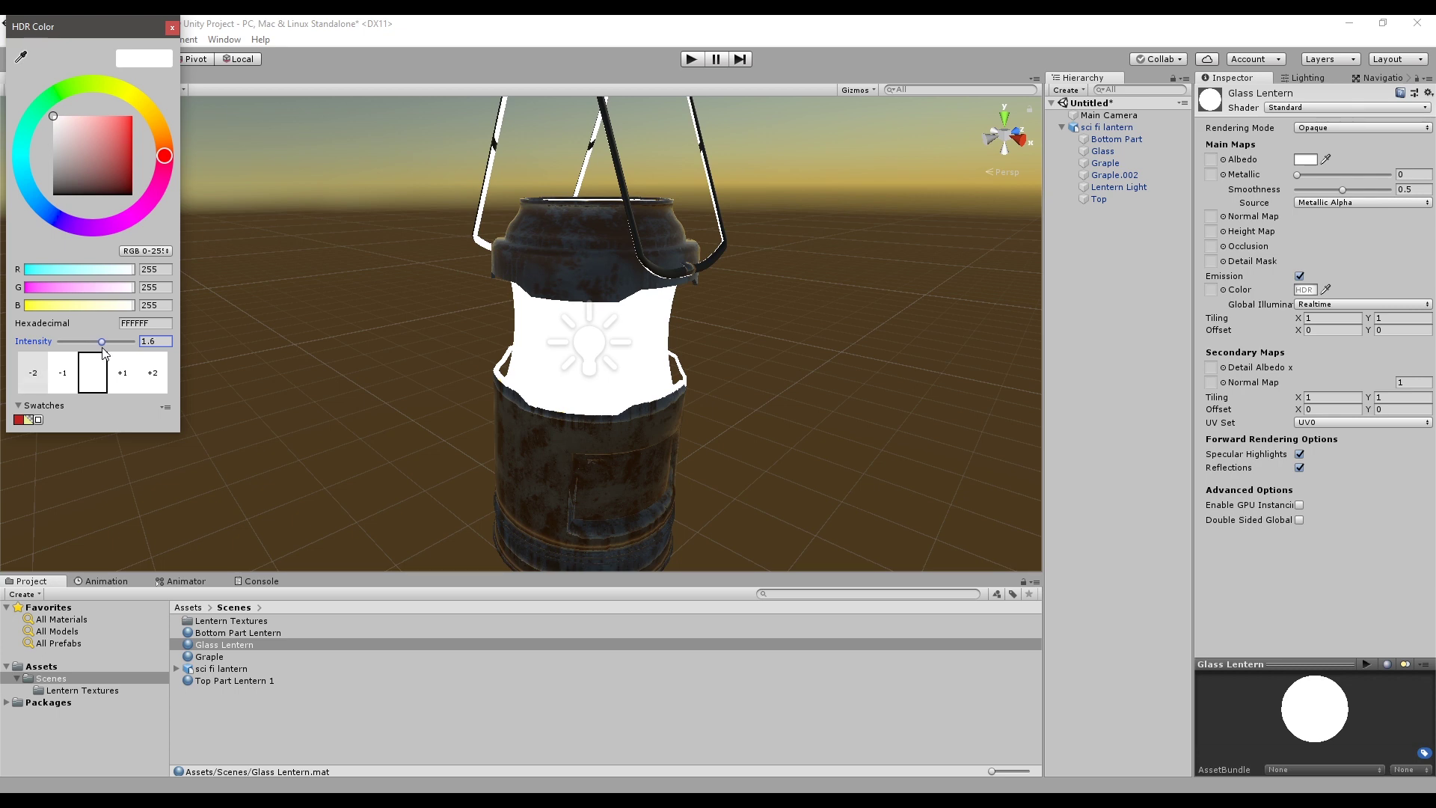
pyautogui.click(172, 28)
pyautogui.click(676, 349)
pyautogui.scroll(-5, 676, 348)
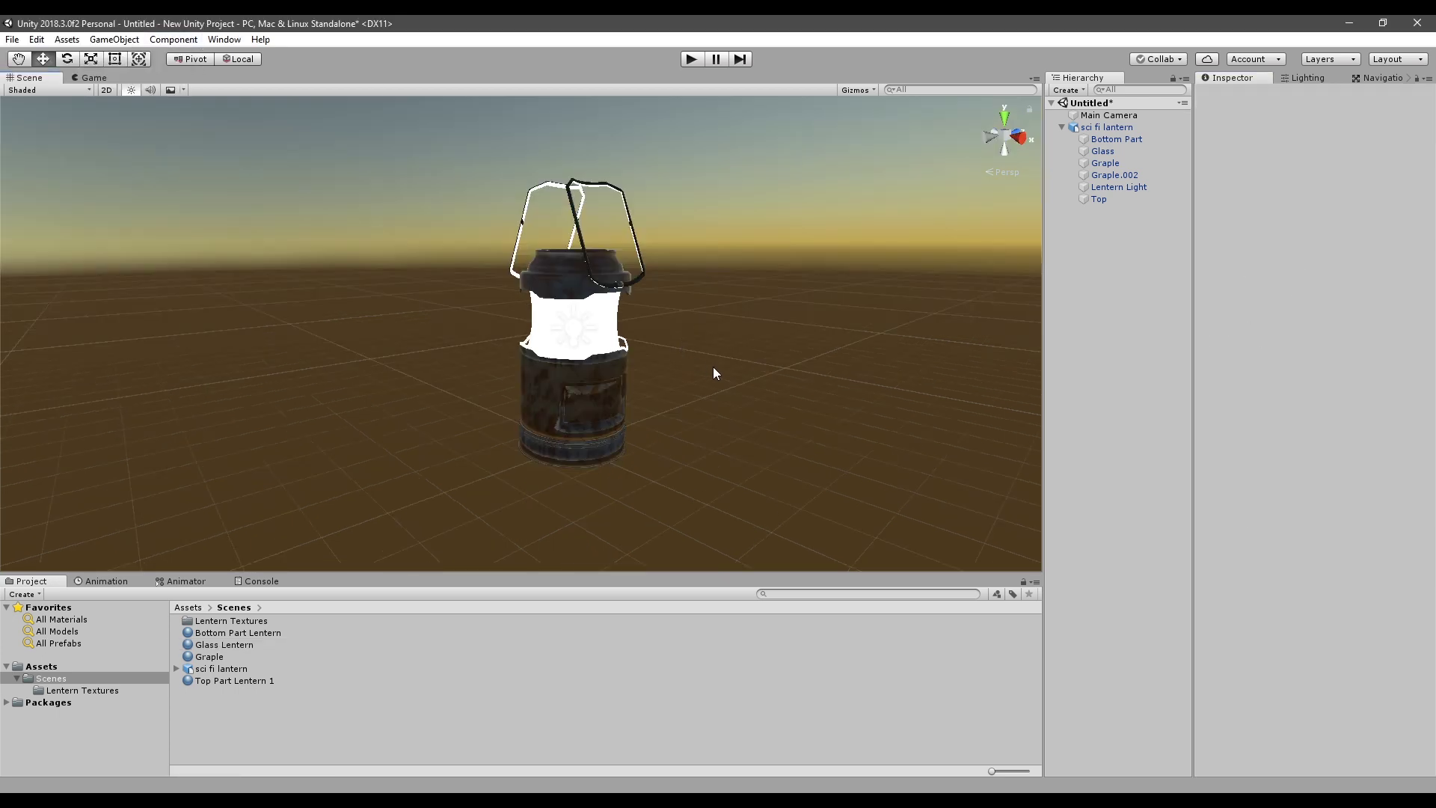
# - Add a 3D plane to the scene and set its position to 0, 0, 0 beneath the lantern
pyautogui.click(135, 41)
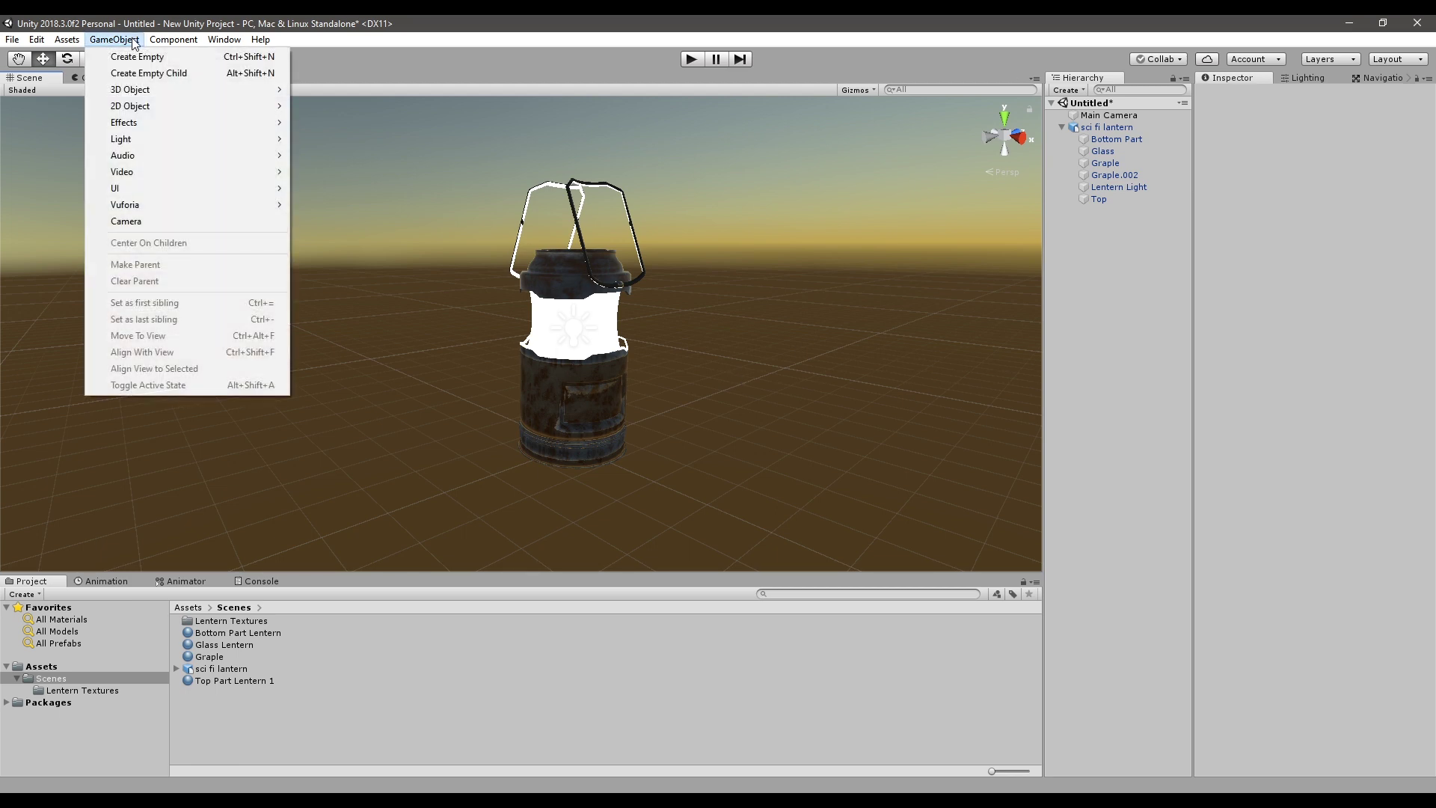
pyautogui.moveTo(168, 86)
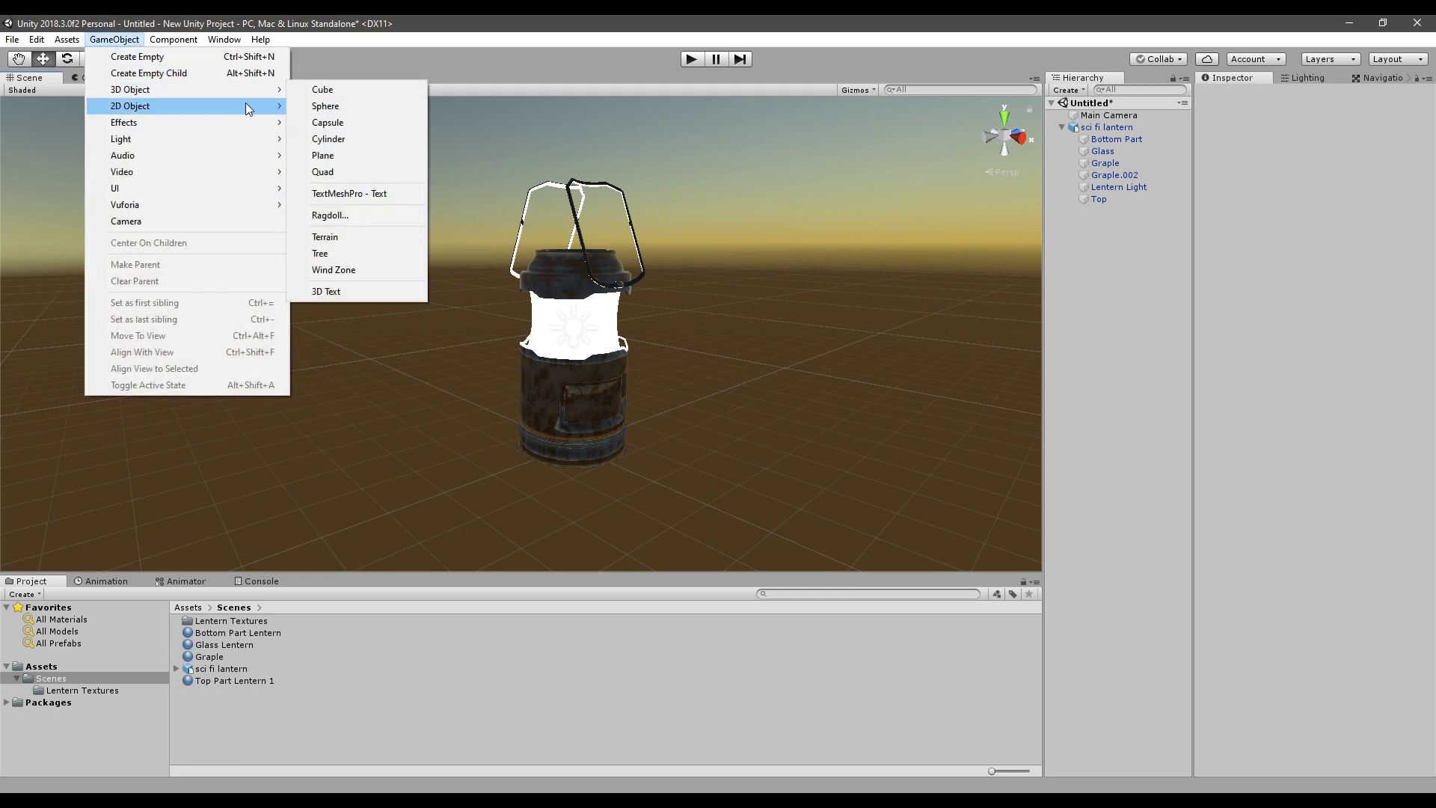
pyautogui.click(338, 160)
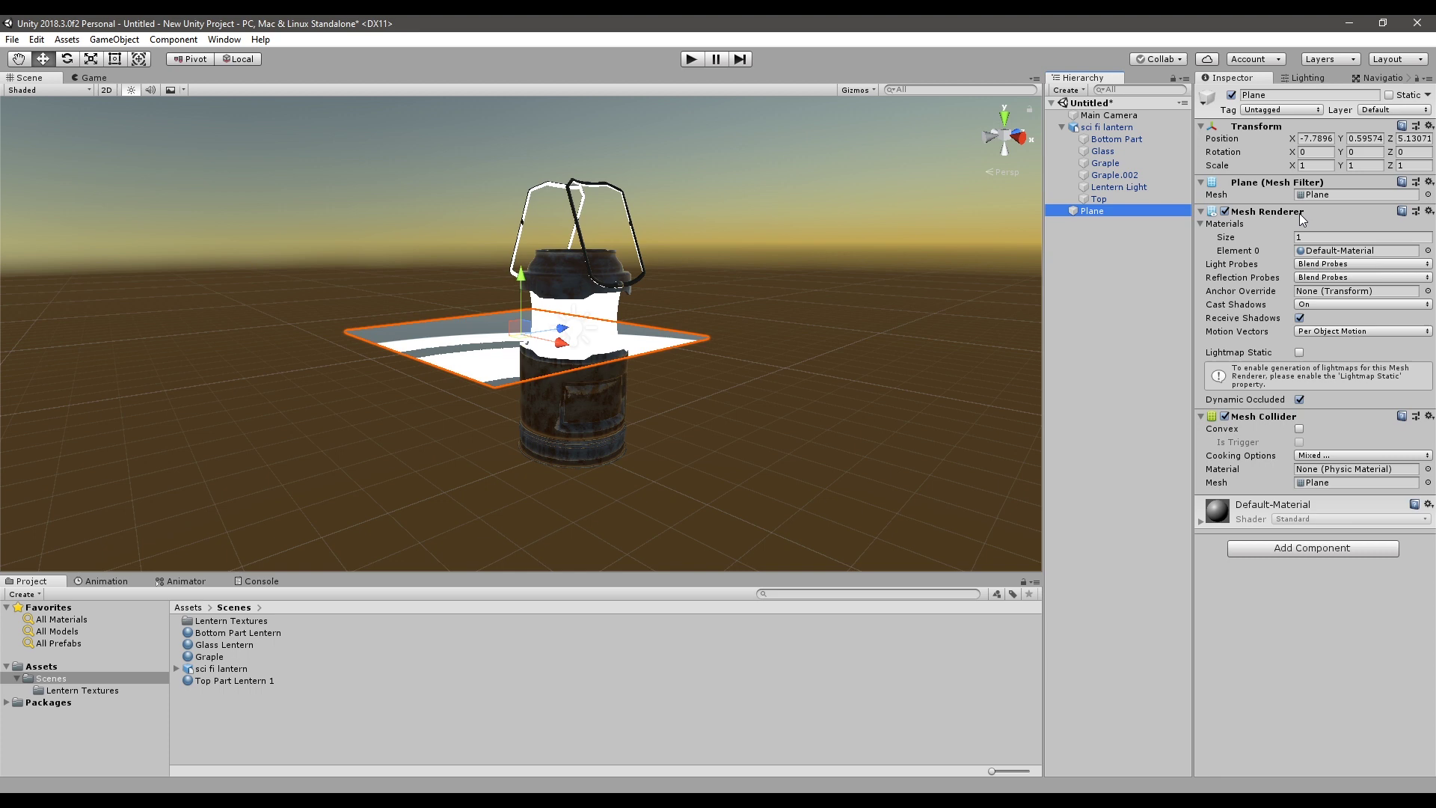
pyautogui.click(1319, 138)
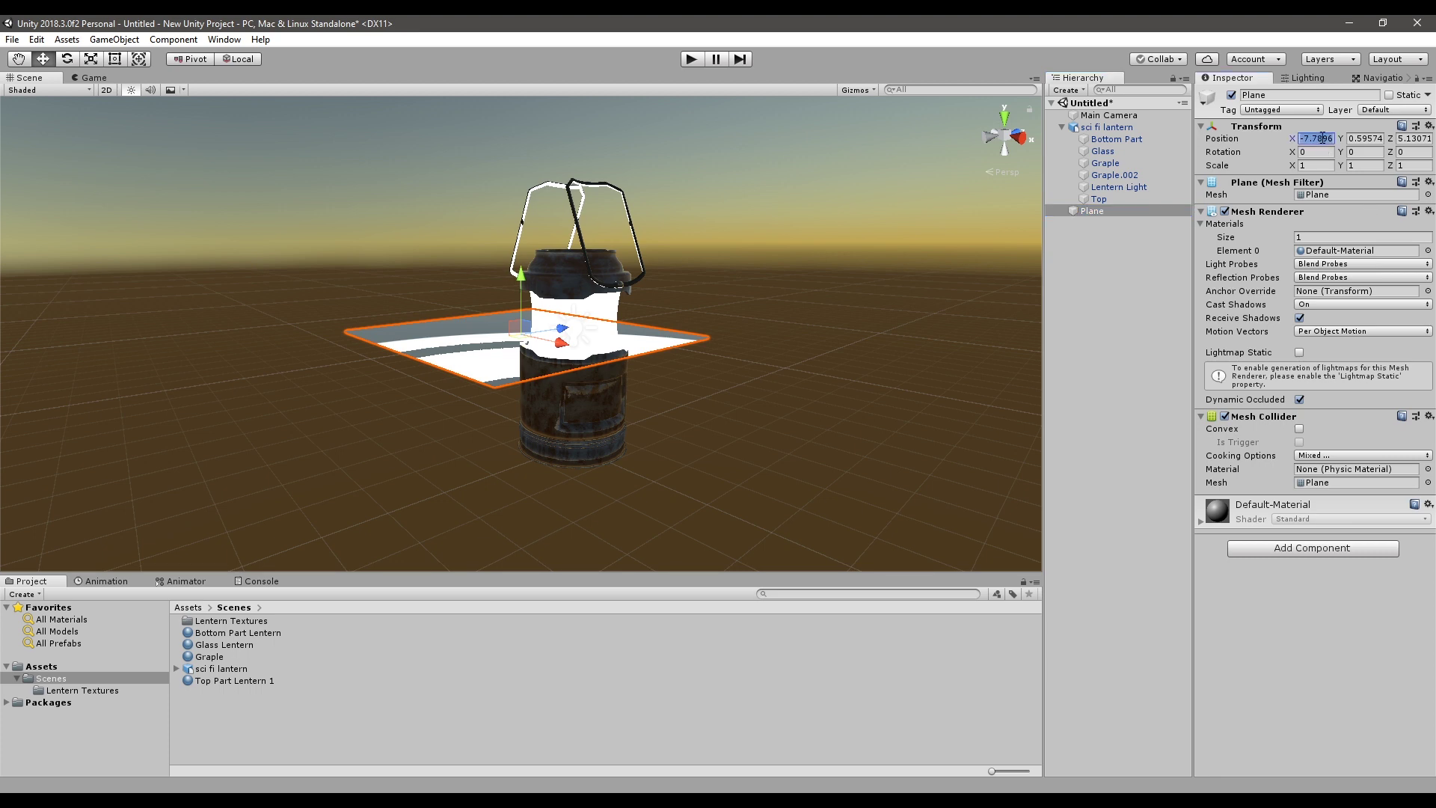
pyautogui.write('0')
pyautogui.press('Tab')
pyautogui.write('0')
pyautogui.press('Tab')
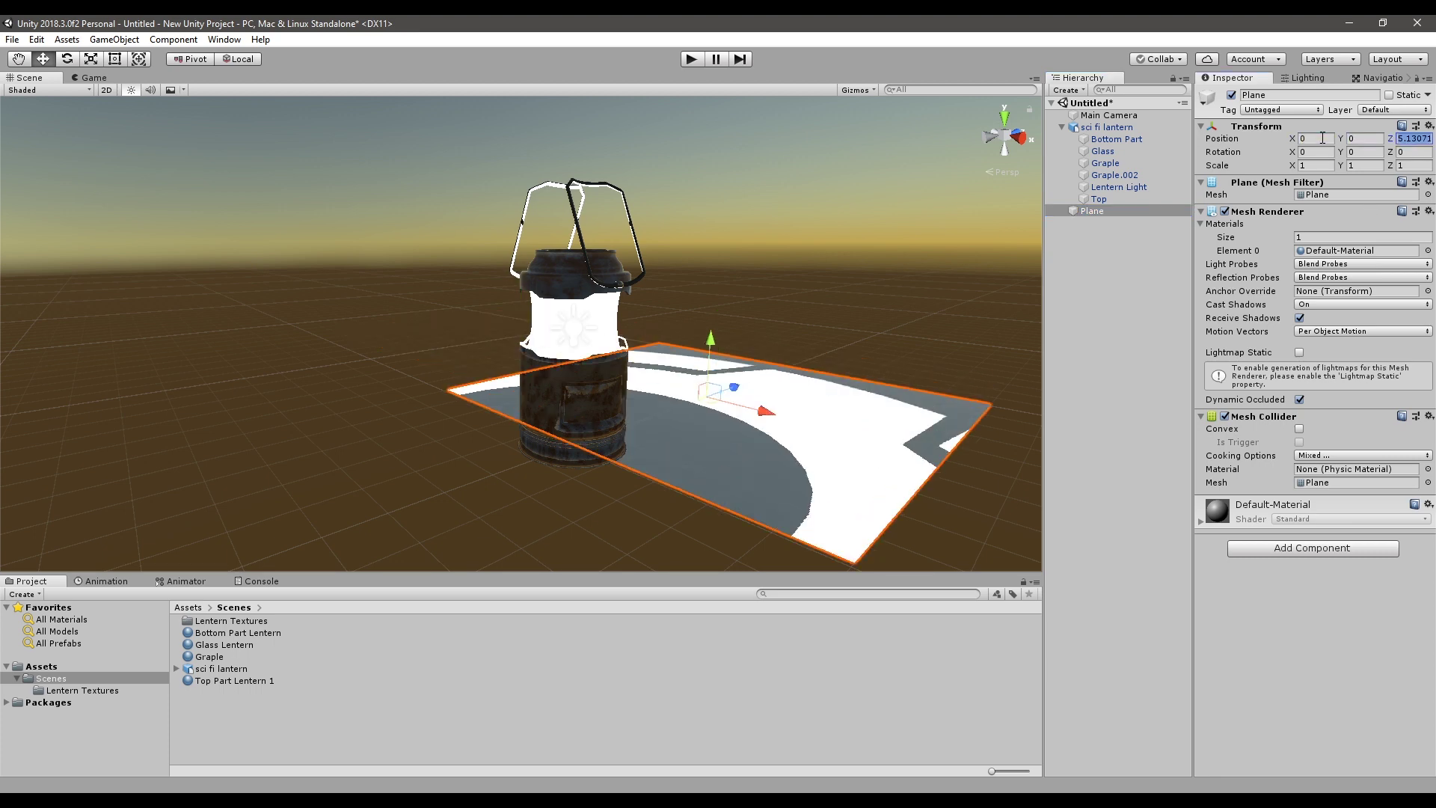
pyautogui.write('0')
# - Scale the plane up uniformly into a large floor around the lantern and deselect it
pyautogui.click(91, 58)
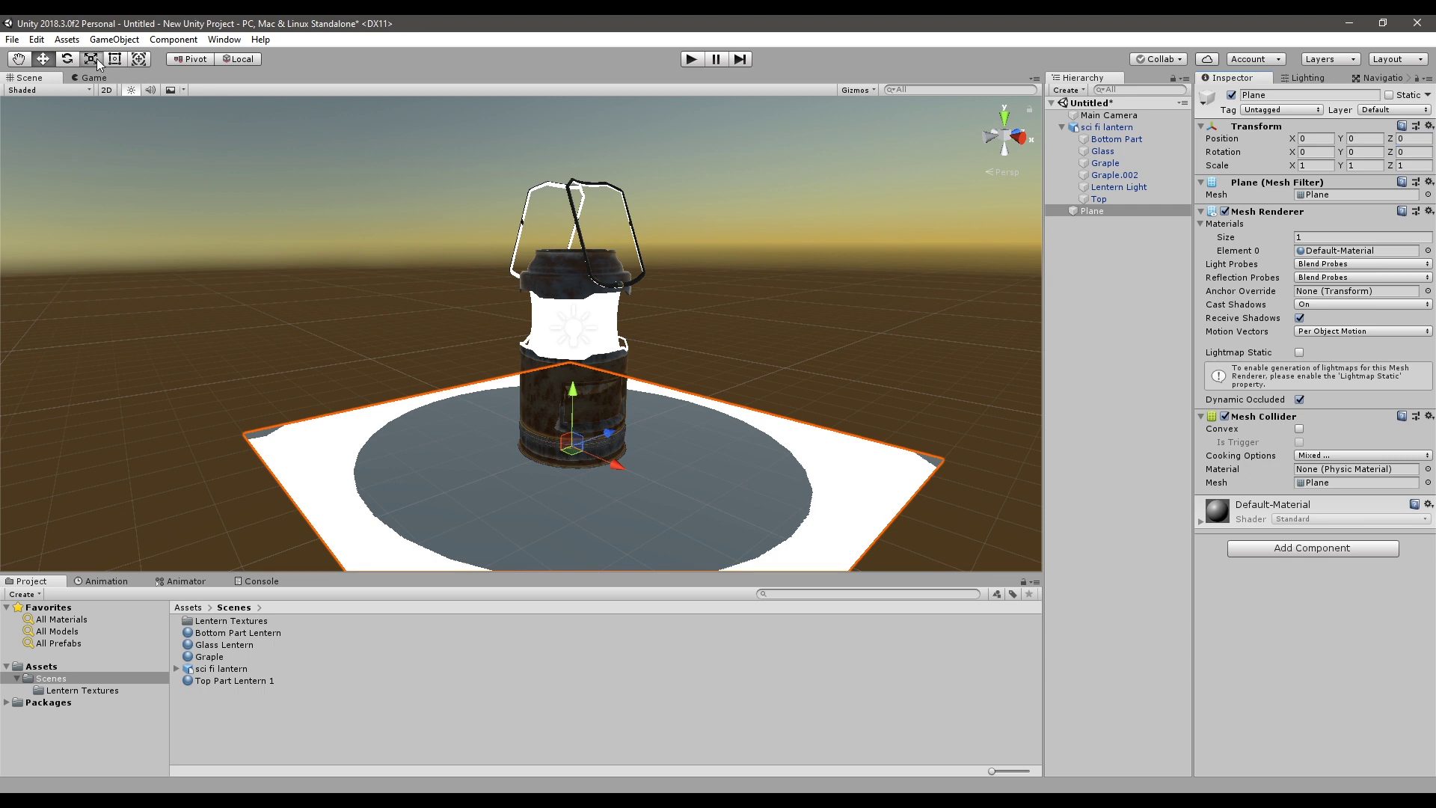
pyautogui.moveTo(572, 447); pyautogui.dragTo(743, 346)
pyautogui.click(686, 256)
# - Examine from several angles how the lantern's light falls on the floor plane
pyautogui.moveTo(662, 318); pyautogui.dragTo(621, 290, button='middle')
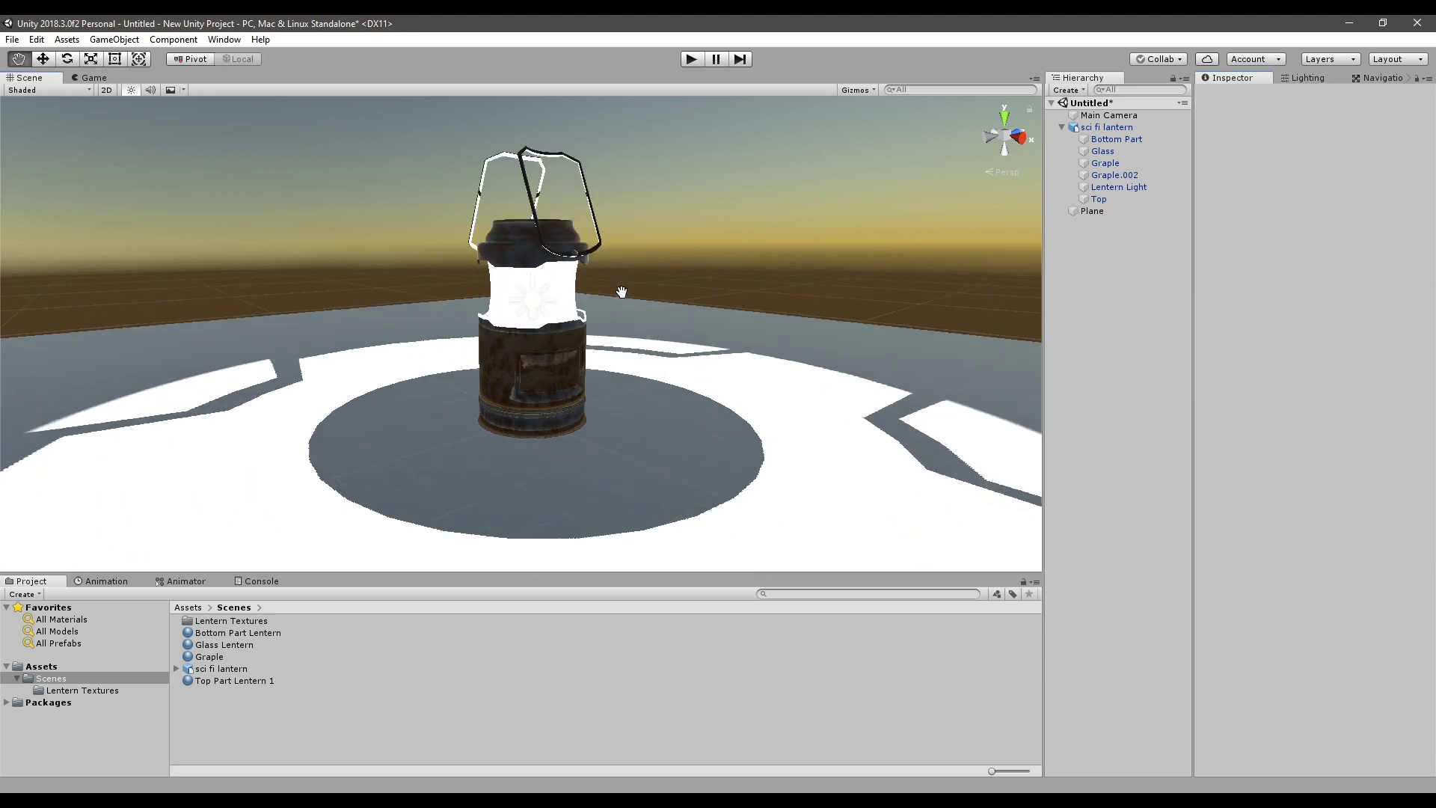
pyautogui.scroll(-6, 619, 285)
pyautogui.moveTo(619, 285); pyautogui.dragTo(604, 369, button='right')
pyautogui.moveTo(604, 369); pyautogui.dragTo(619, 449, button='middle')
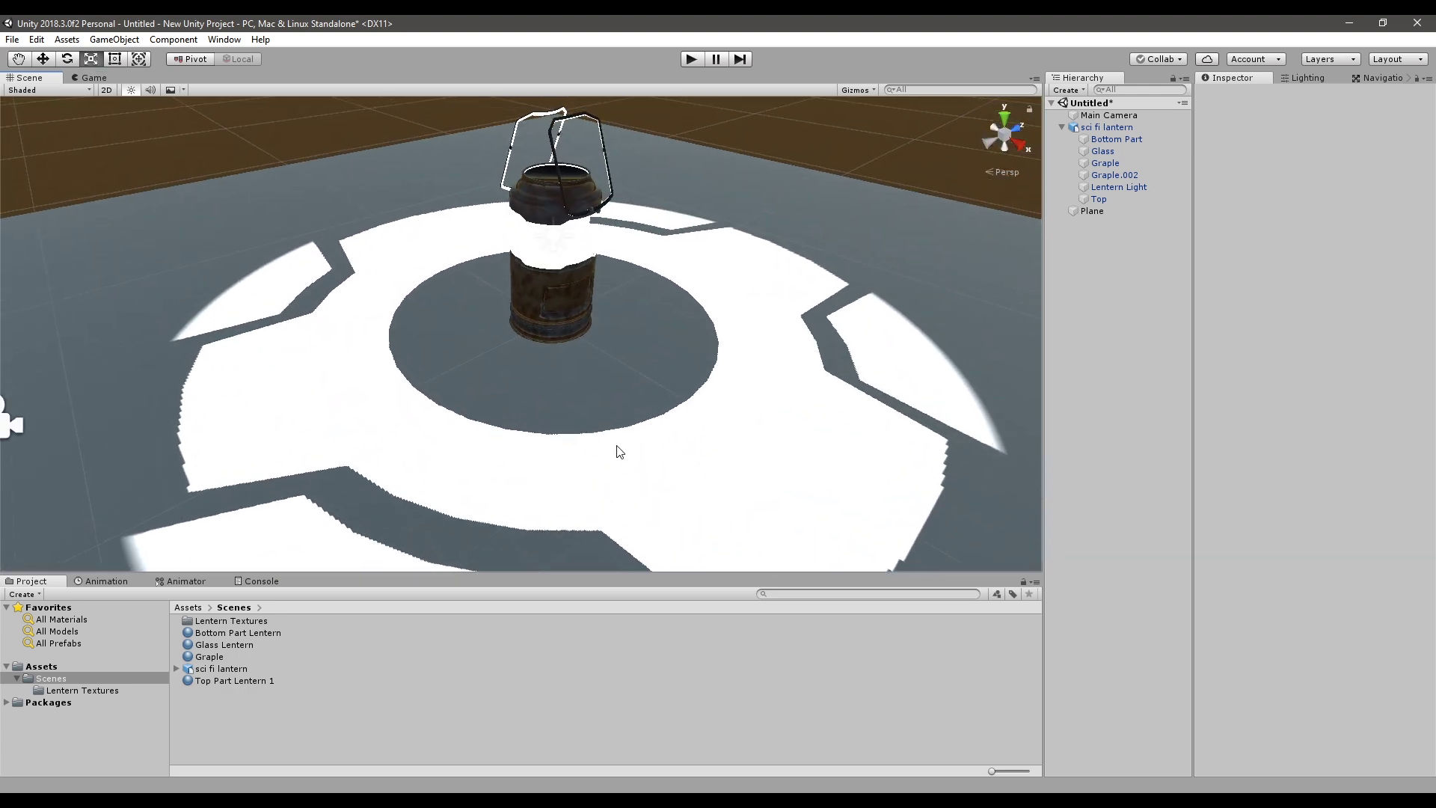
pyautogui.scroll(-3, 569, 473)
pyautogui.moveTo(540, 314); pyautogui.dragTo(558, 252, button='middle')
pyautogui.moveTo(670, 258); pyautogui.dragTo(653, 324, button='middle')
pyautogui.scroll(3, 595, 376)
pyautogui.scroll(3, 592, 369)
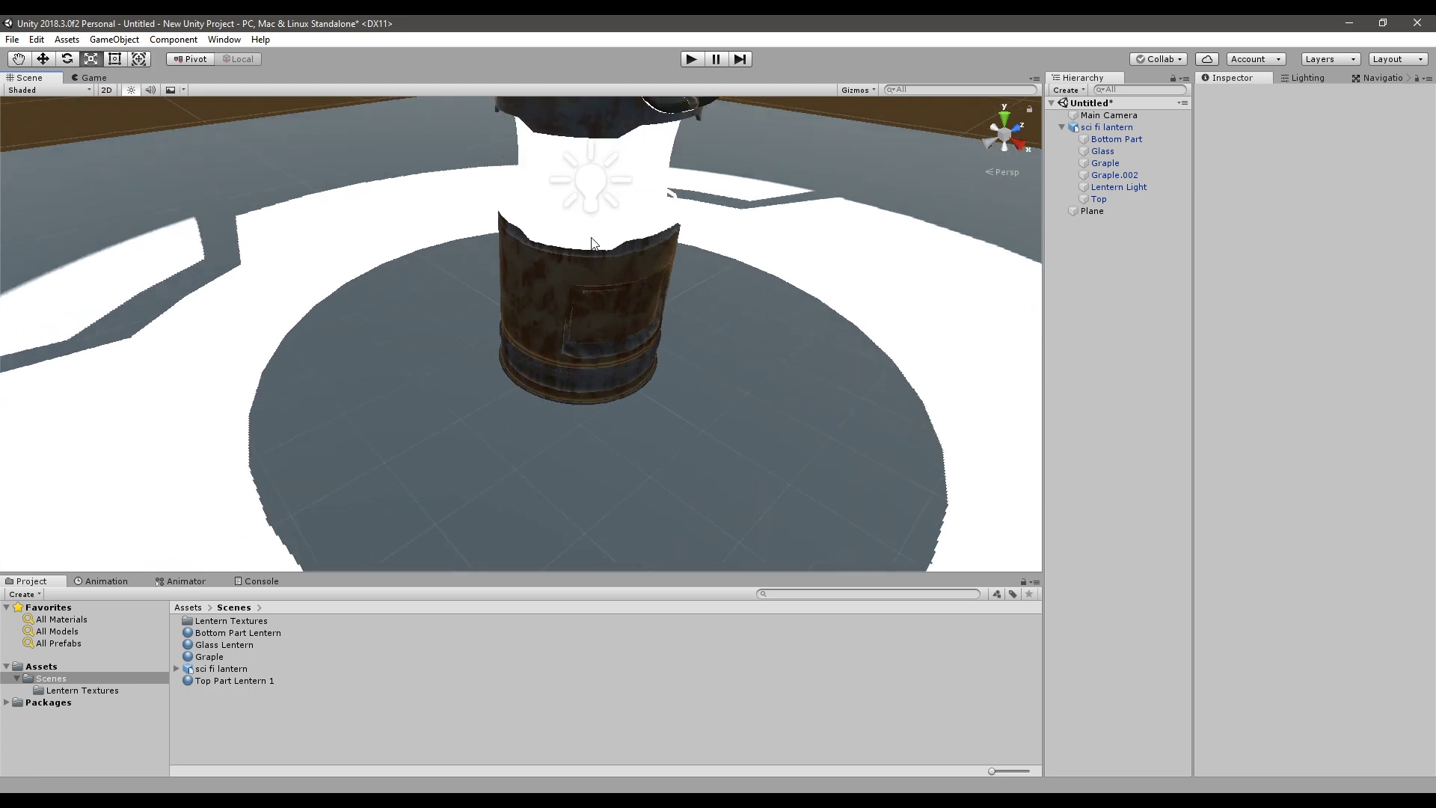
# - Select the Lentern Light inside the lantern and shrink its range to about 1.05
pyautogui.click(596, 193)
pyautogui.press('f')
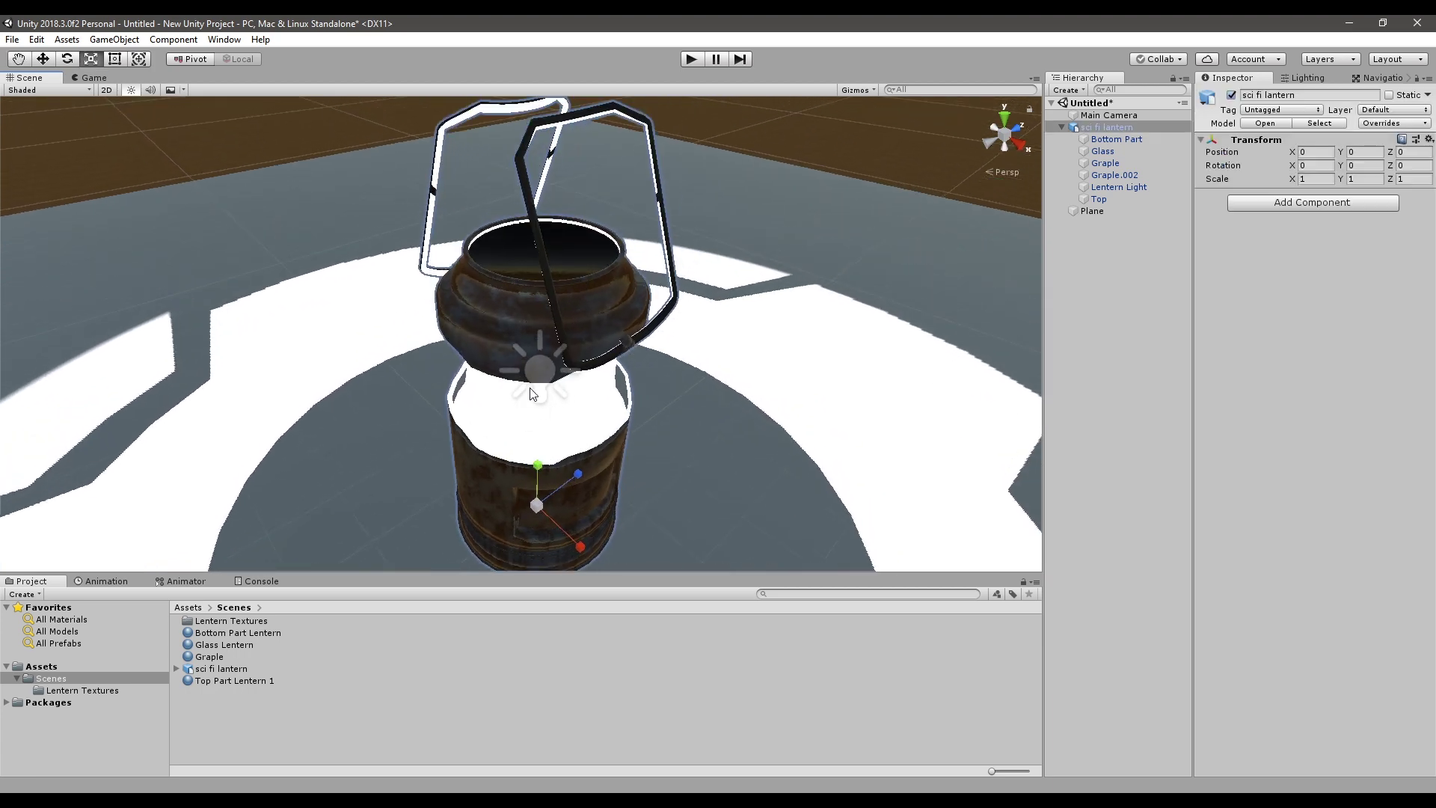
pyautogui.moveTo(662, 397); pyautogui.dragTo(673, 388, button='middle')
pyautogui.moveTo(743, 403); pyautogui.dragTo(755, 344, button='right')
pyautogui.scroll(-2, 711, 366)
pyautogui.scroll(-5, 711, 365)
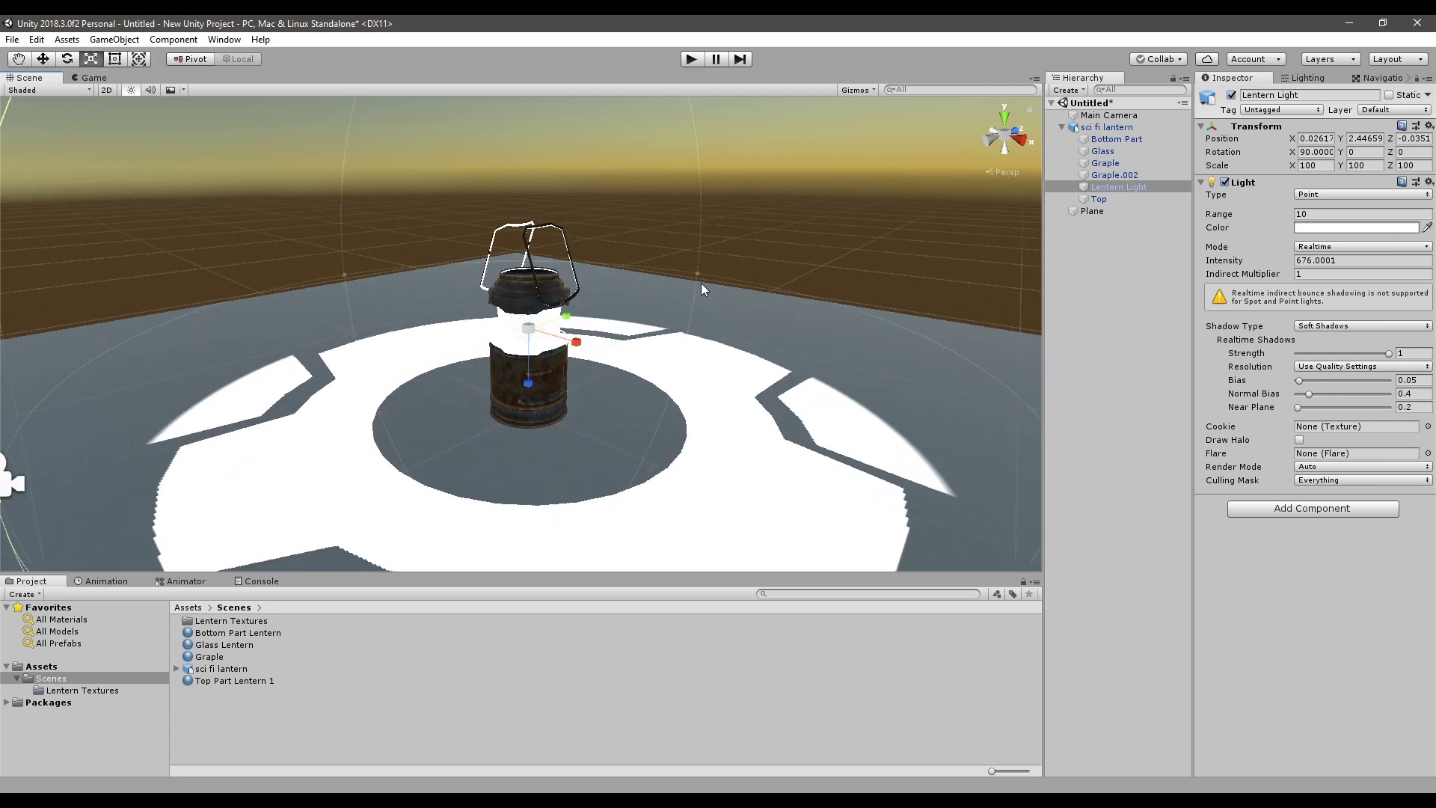
pyautogui.scroll(2, 697, 278)
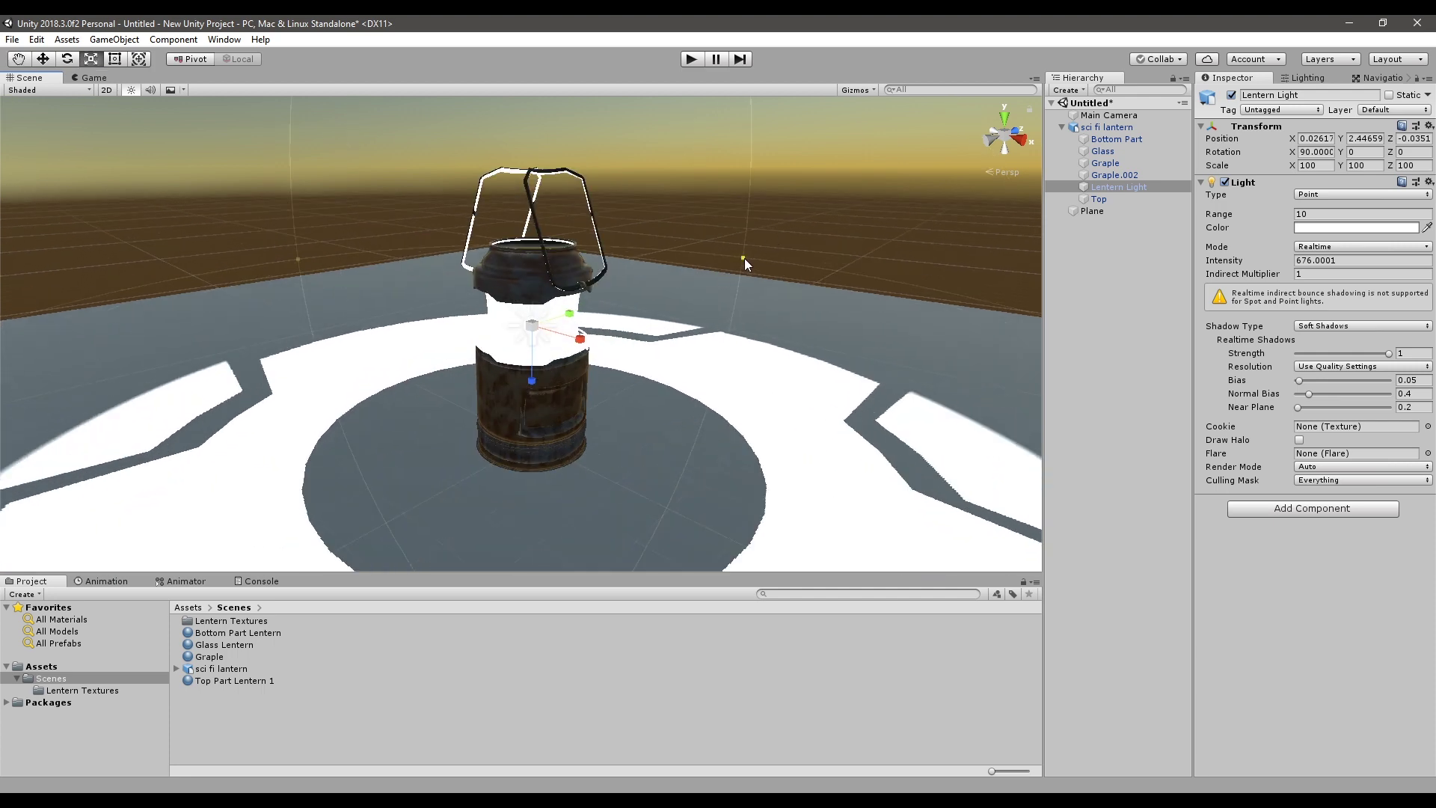
pyautogui.moveTo(744, 258); pyautogui.dragTo(653, 332)
pyautogui.scroll(5, 564, 320)
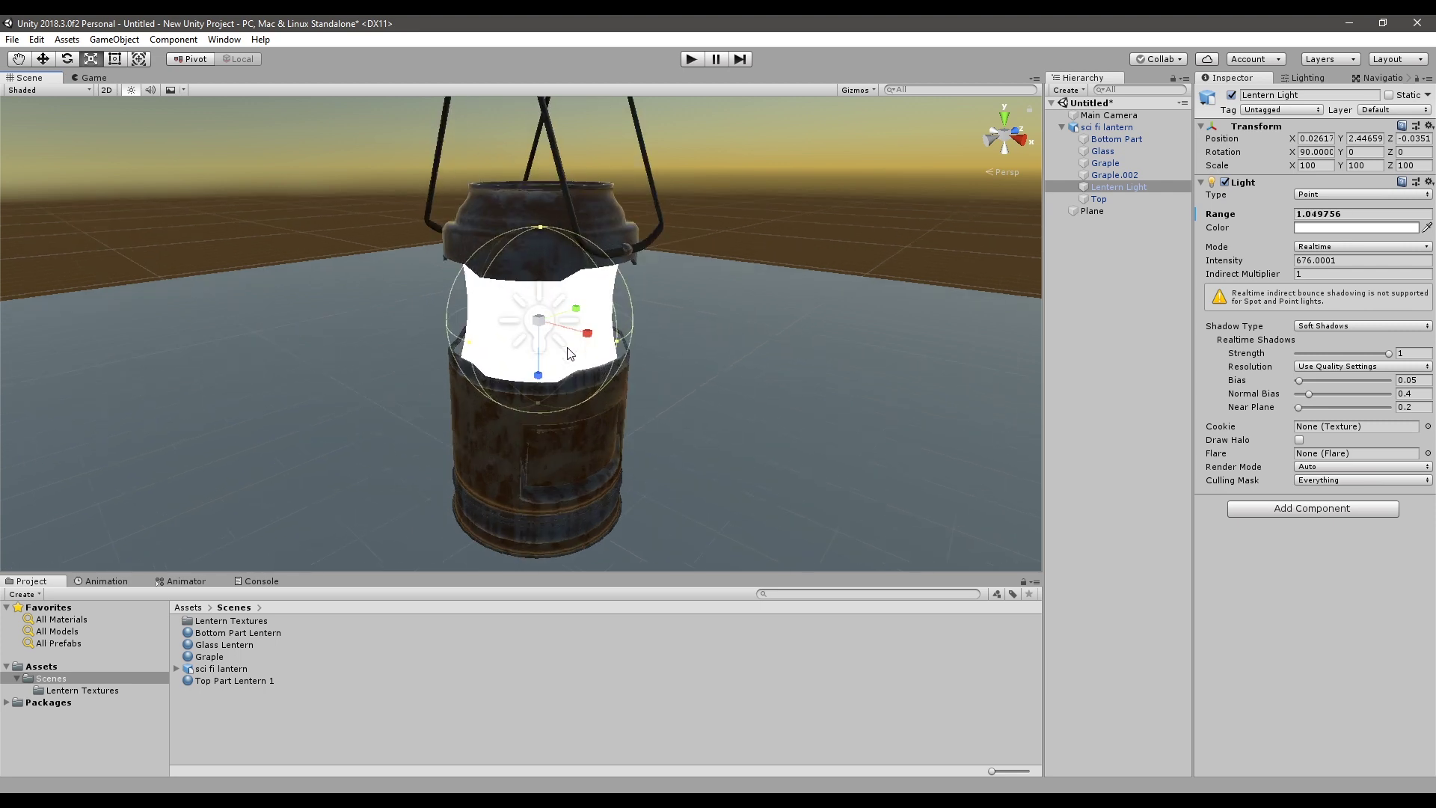
# - Switch to Blender to examine the glow around the lantern's glass, and return to Unity
pyautogui.moveTo(656, 379); pyautogui.dragTo(665, 322, button='right')
pyautogui.moveTo(666, 323); pyautogui.dragTo(696, 227, button='middle')
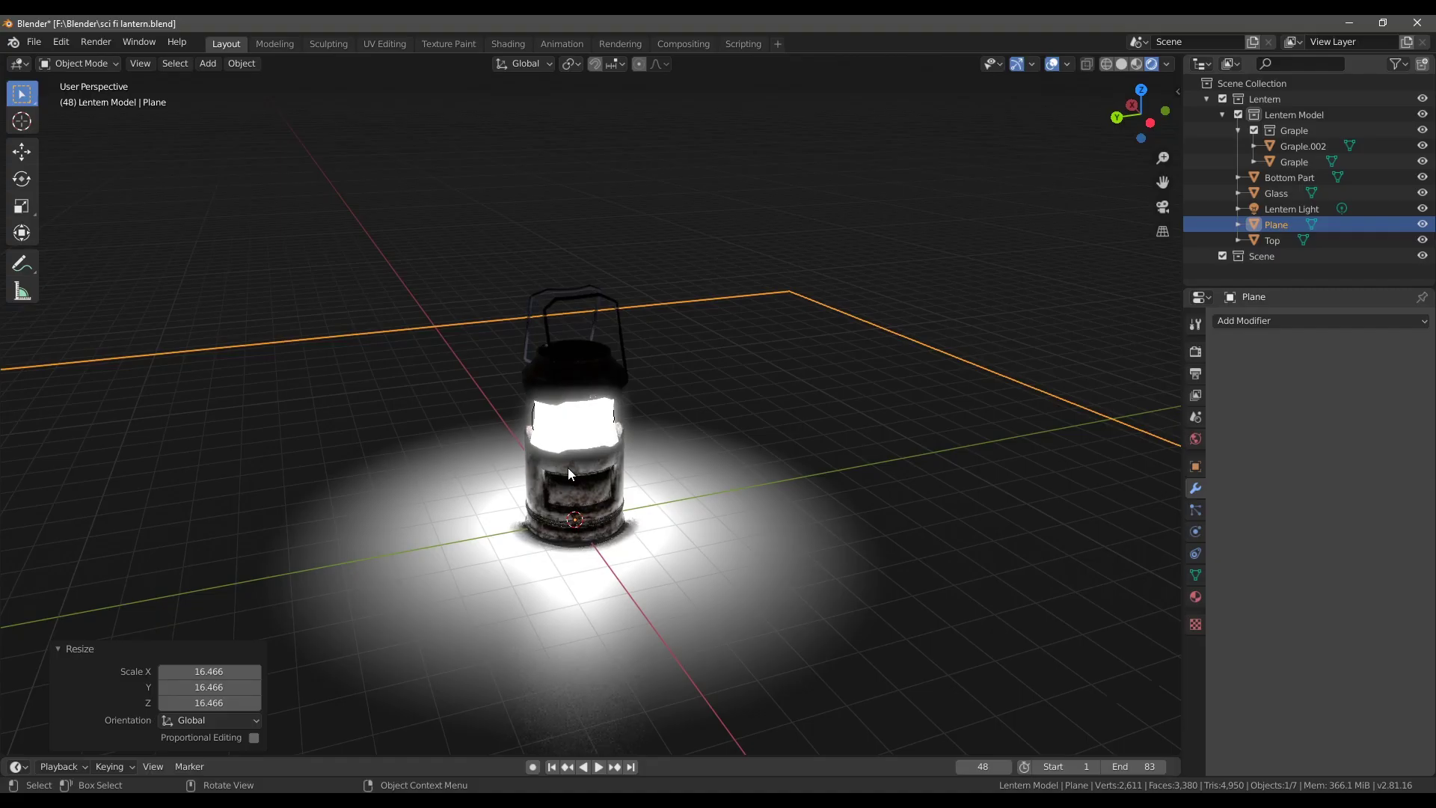
pyautogui.scroll(5, 568, 469)
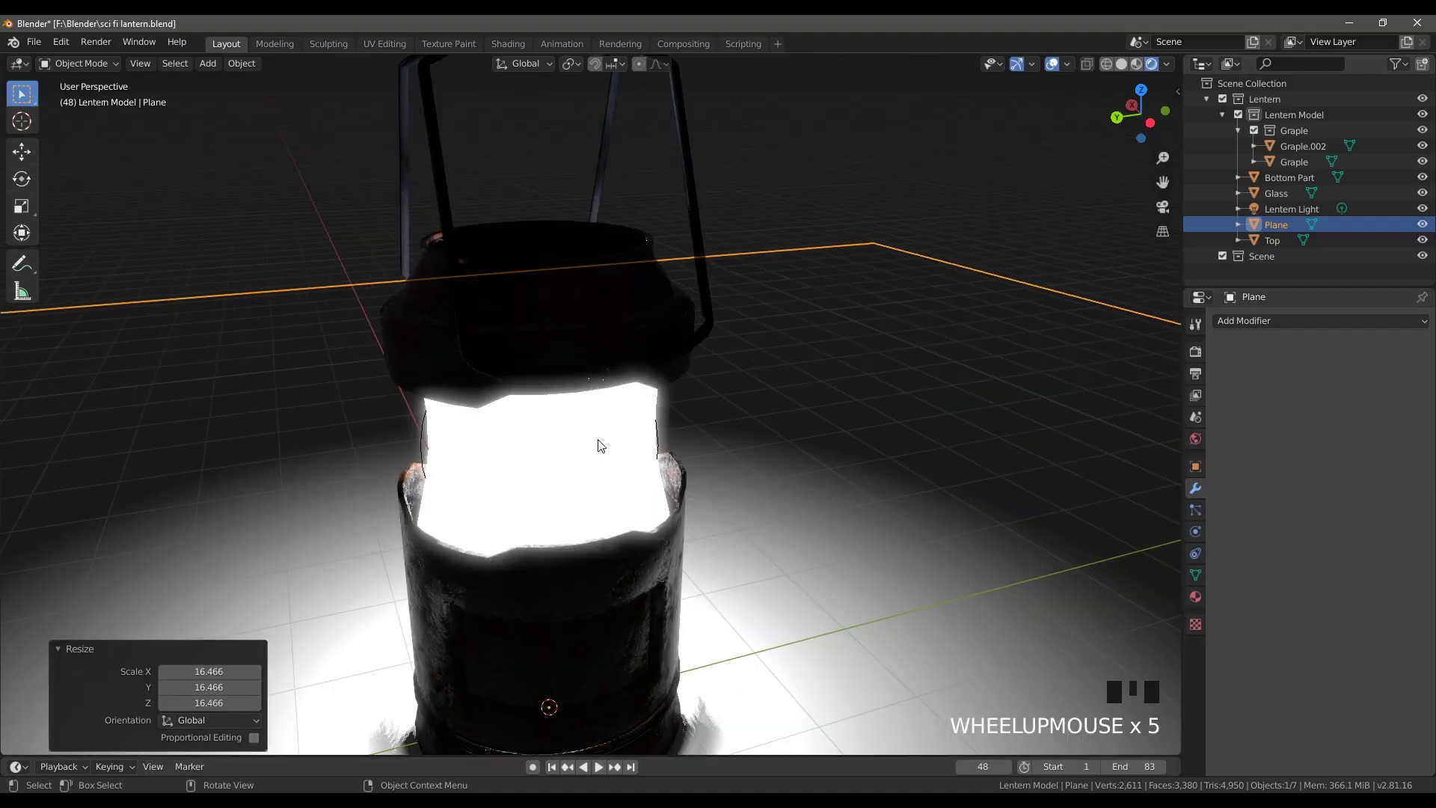
pyautogui.rightClick(612, 408)
pyautogui.rightClick(626, 410)
pyautogui.rightClick(612, 404)
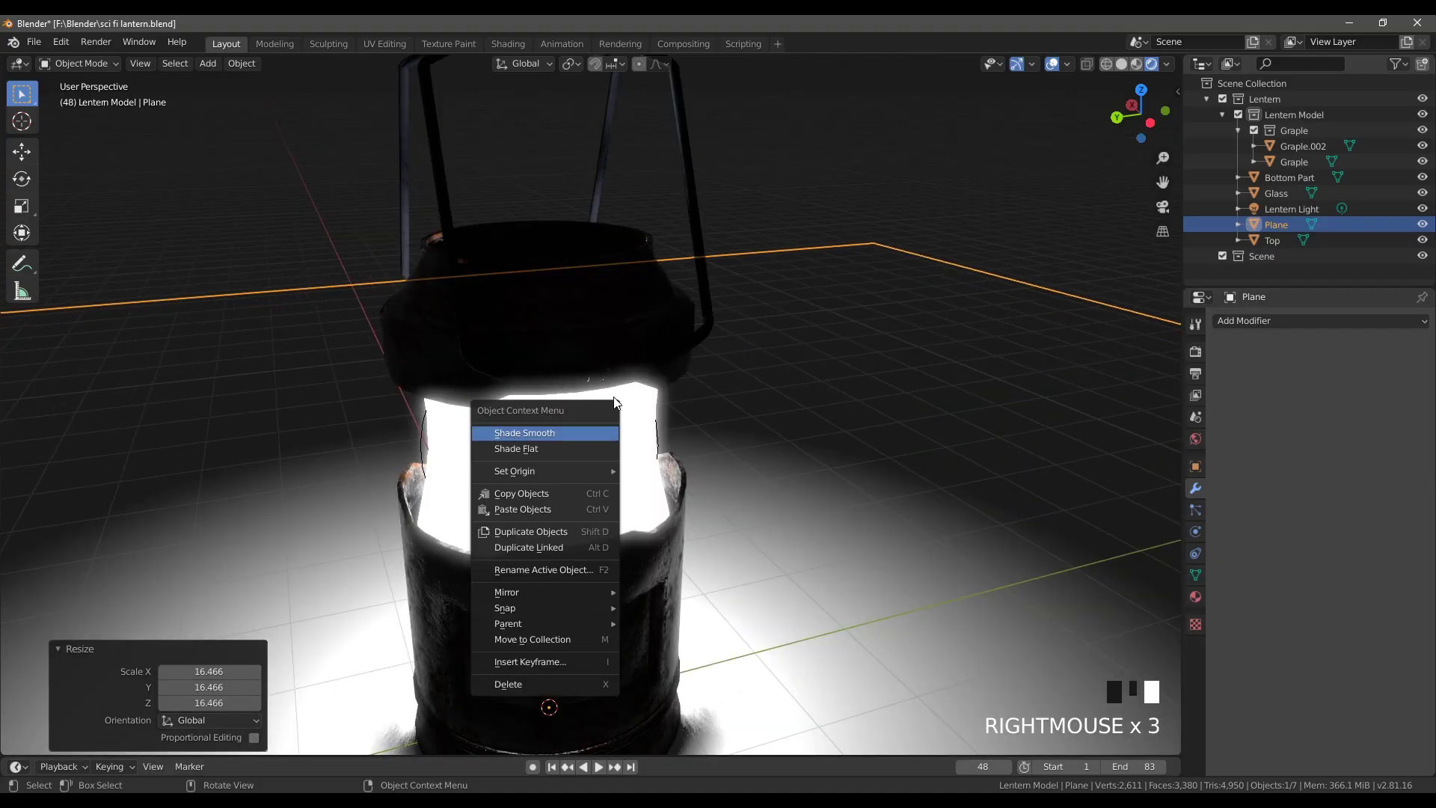
pyautogui.moveTo(625, 400); pyautogui.dragTo(586, 401, button='middle')
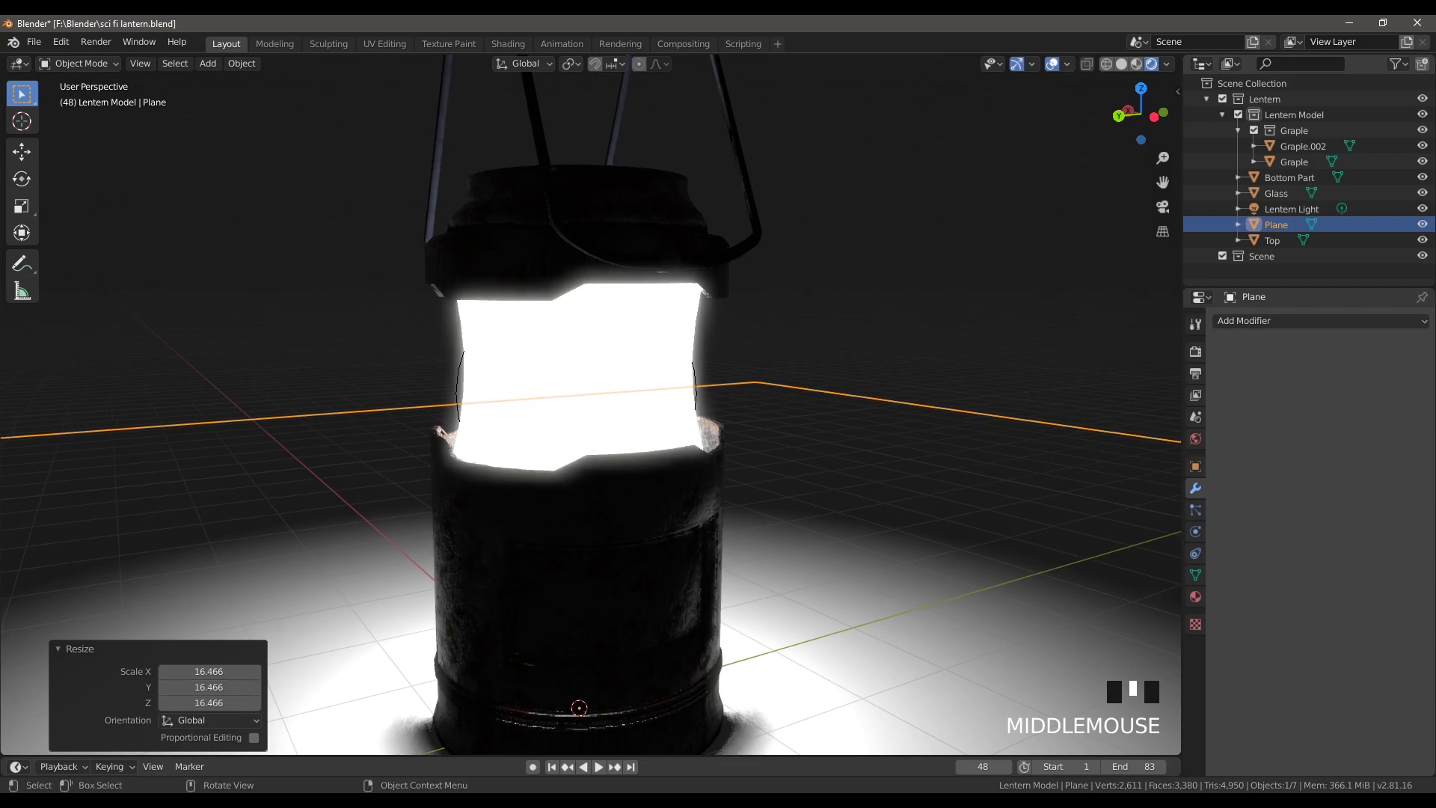
pyautogui.hotkey('alt', 'Tab')
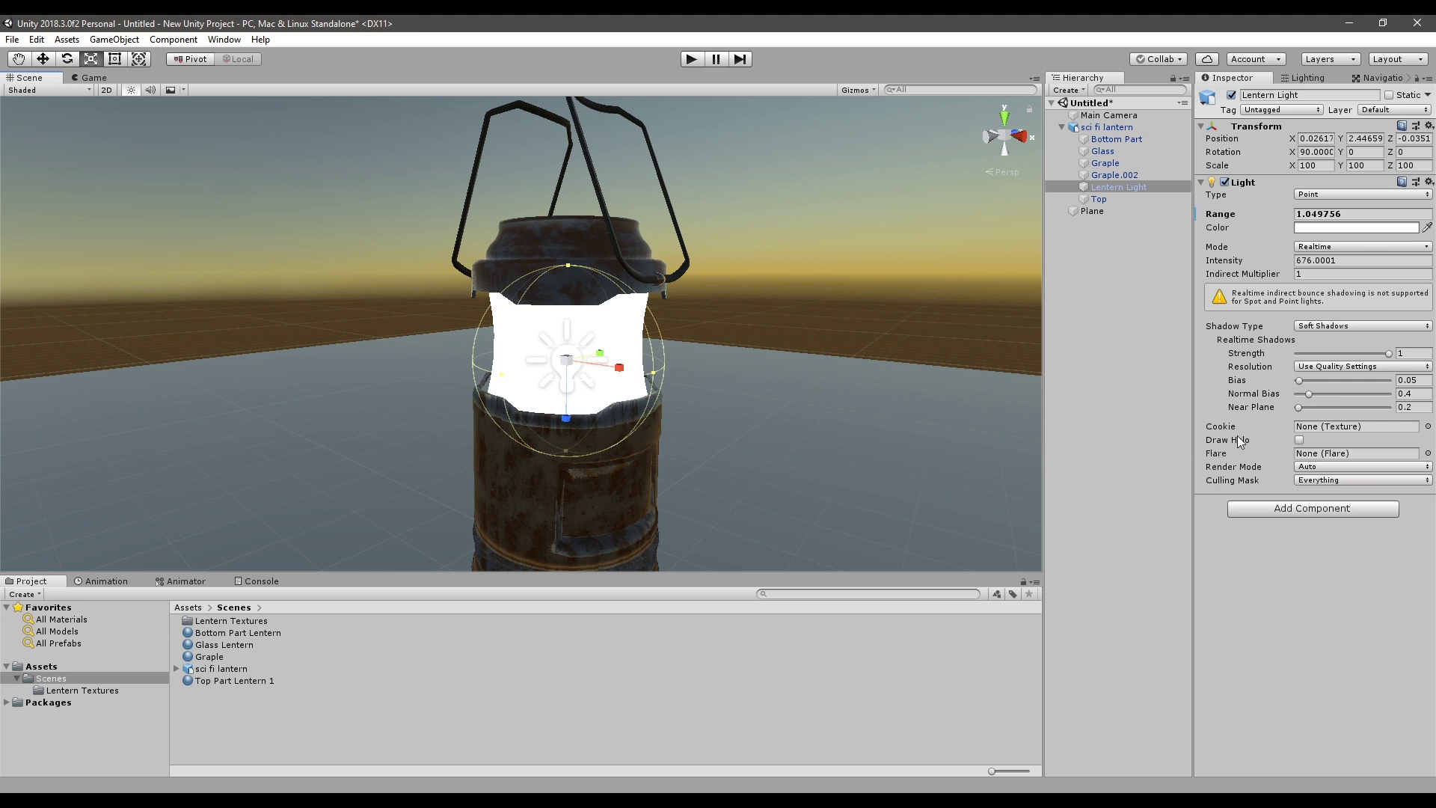
# - Enable Draw Halo on the Lentern Light and enlarge its range to about 1.32
pyautogui.click(1299, 440)
pyautogui.scroll(2, 653, 378)
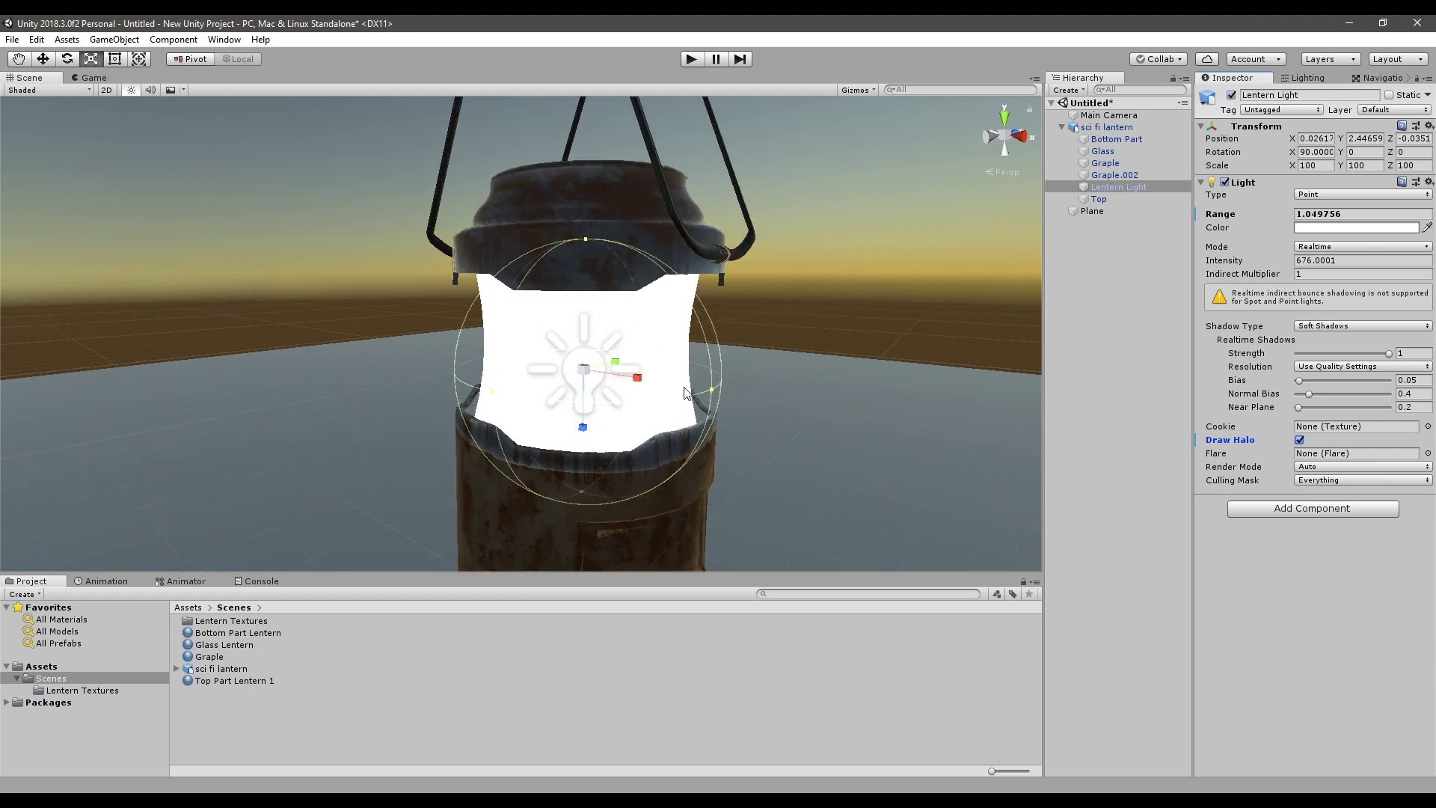
pyautogui.moveTo(710, 390)
pyautogui.mouseDown()
pyautogui.moveTo(770, 411)
pyautogui.moveTo(715, 404)
pyautogui.moveTo(836, 389)
pyautogui.moveTo(699, 396)
pyautogui.moveTo(719, 396)
pyautogui.mouseUp()
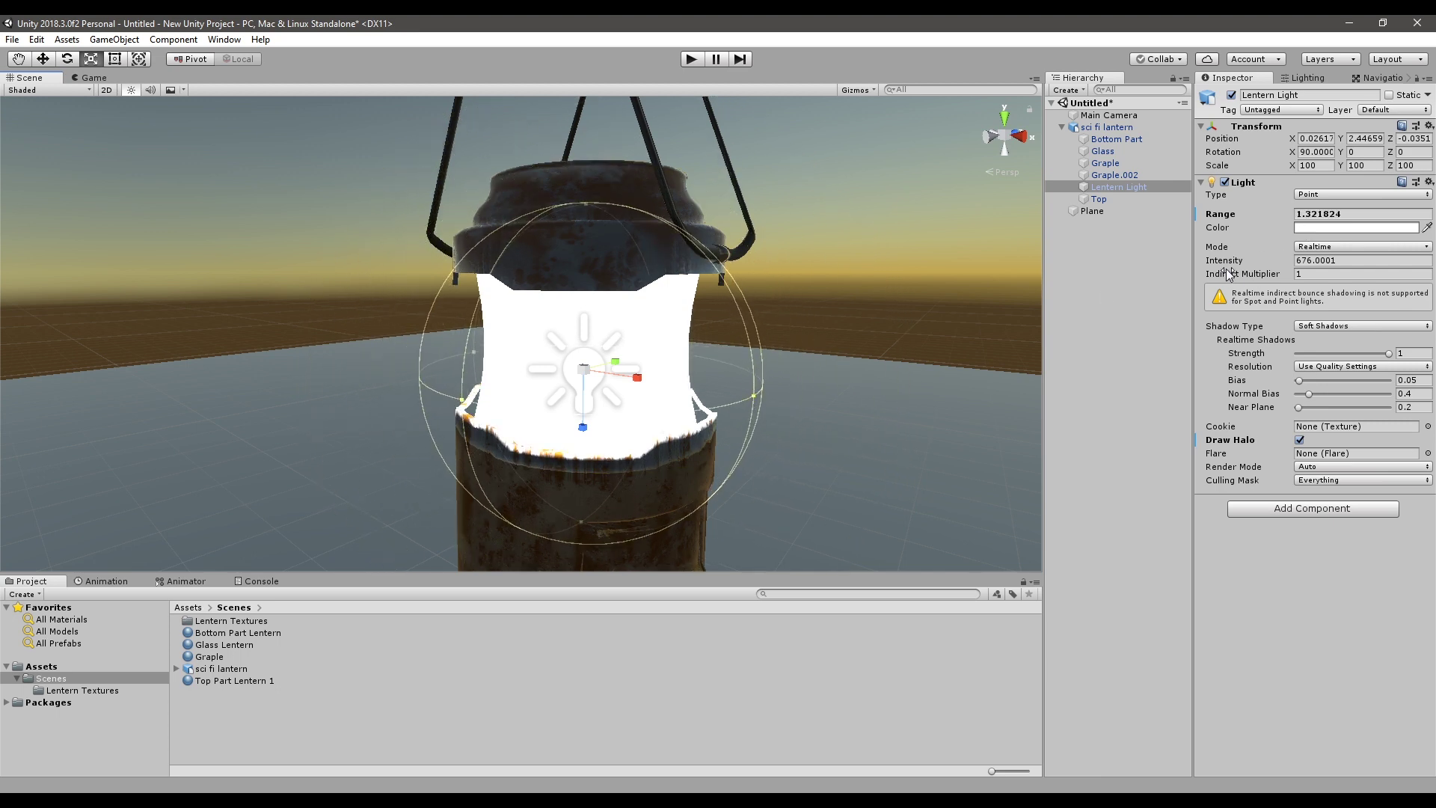
# - Lower the Lentern Light's intensity to 37 and enlarge its range to about 2.14
pyautogui.moveTo(1228, 261); pyautogui.dragTo(1166, 278)
pyautogui.moveTo(911, 331); pyautogui.dragTo(479, 487)
pyautogui.moveTo(755, 393); pyautogui.dragTo(859, 419)
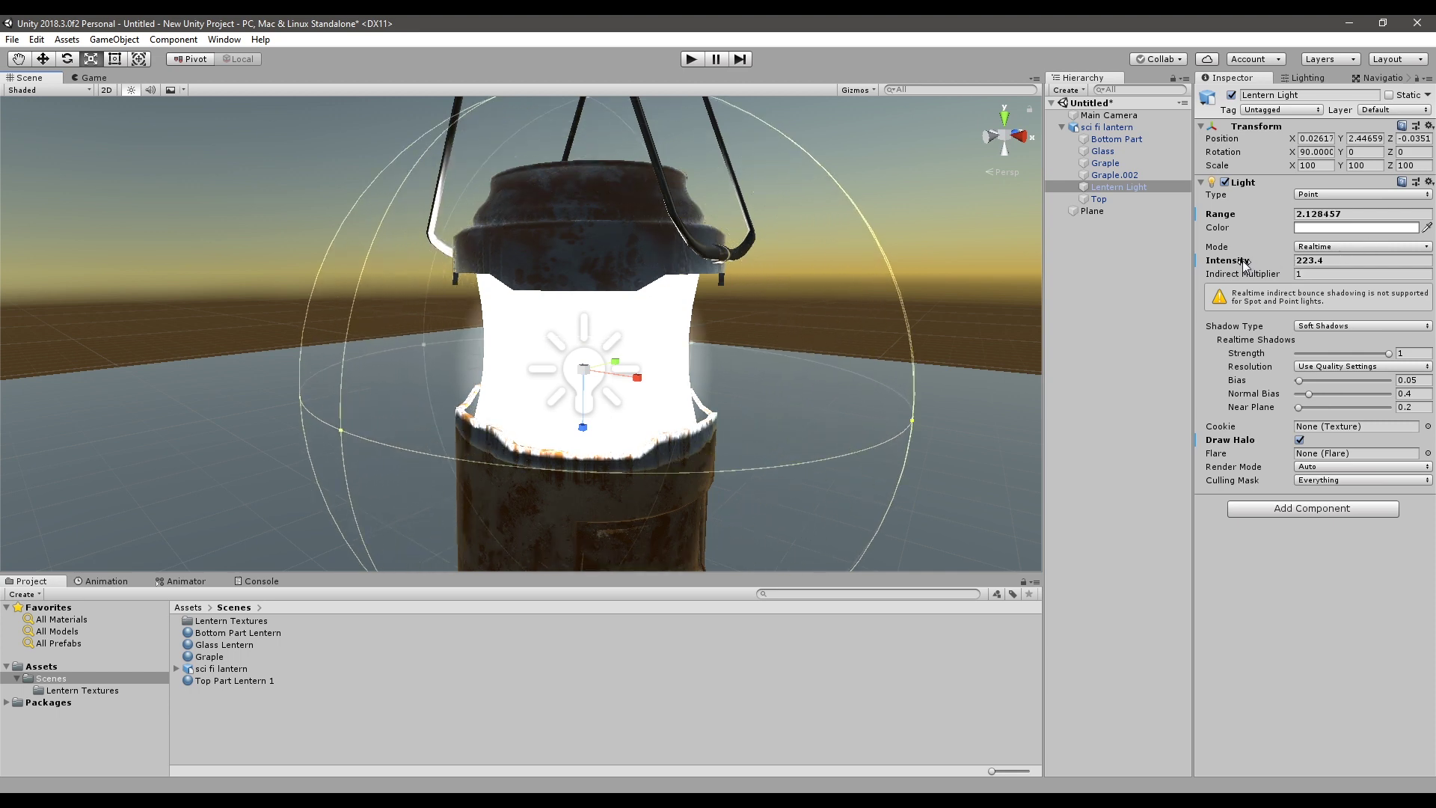
pyautogui.moveTo(1242, 261); pyautogui.dragTo(920, 337)
pyautogui.moveTo(908, 419)
pyautogui.mouseDown()
pyautogui.moveTo(896, 423)
pyautogui.moveTo(944, 425)
pyautogui.moveTo(895, 426)
pyautogui.moveTo(914, 426)
pyautogui.mouseUp()
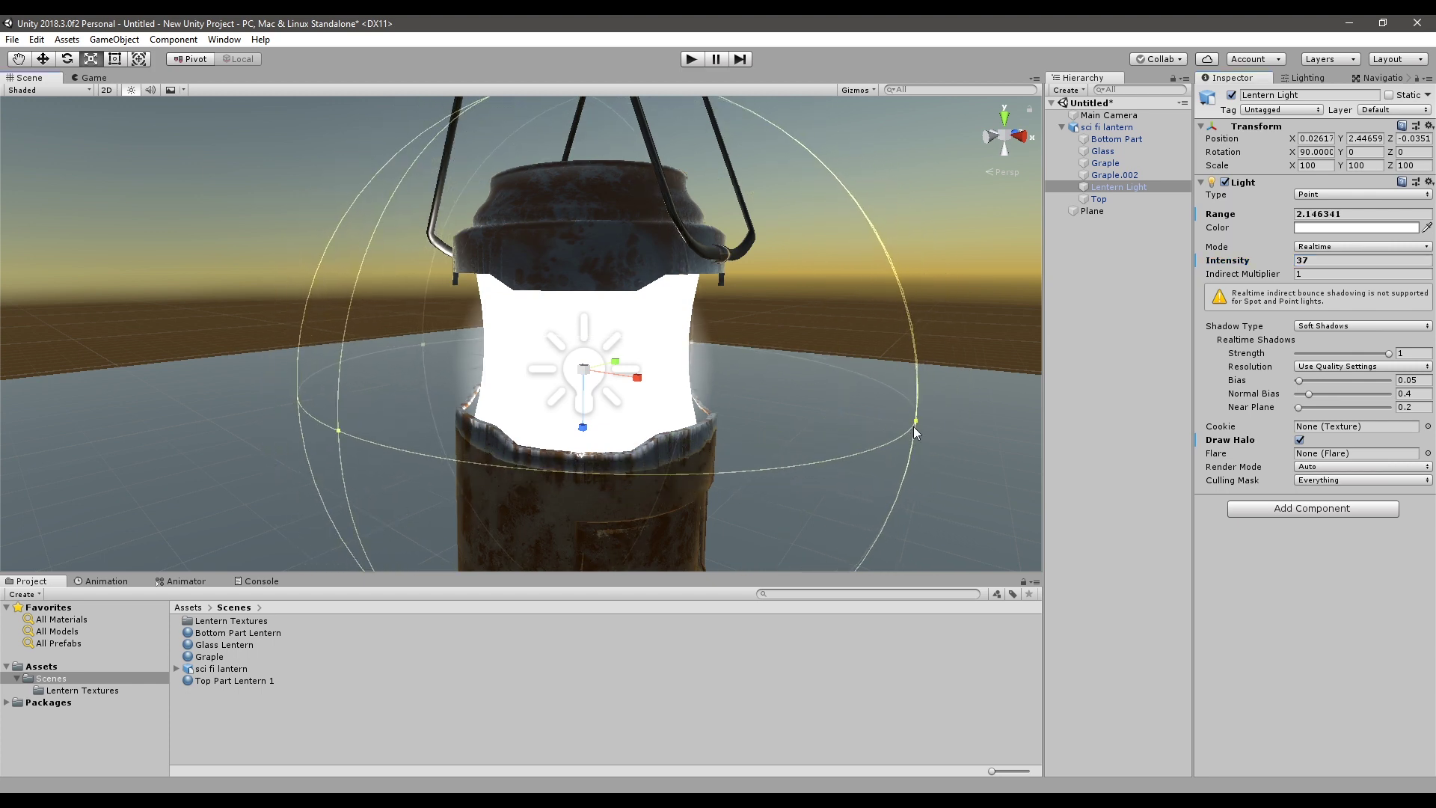
pyautogui.moveTo(819, 353); pyautogui.dragTo(752, 402, button='middle')
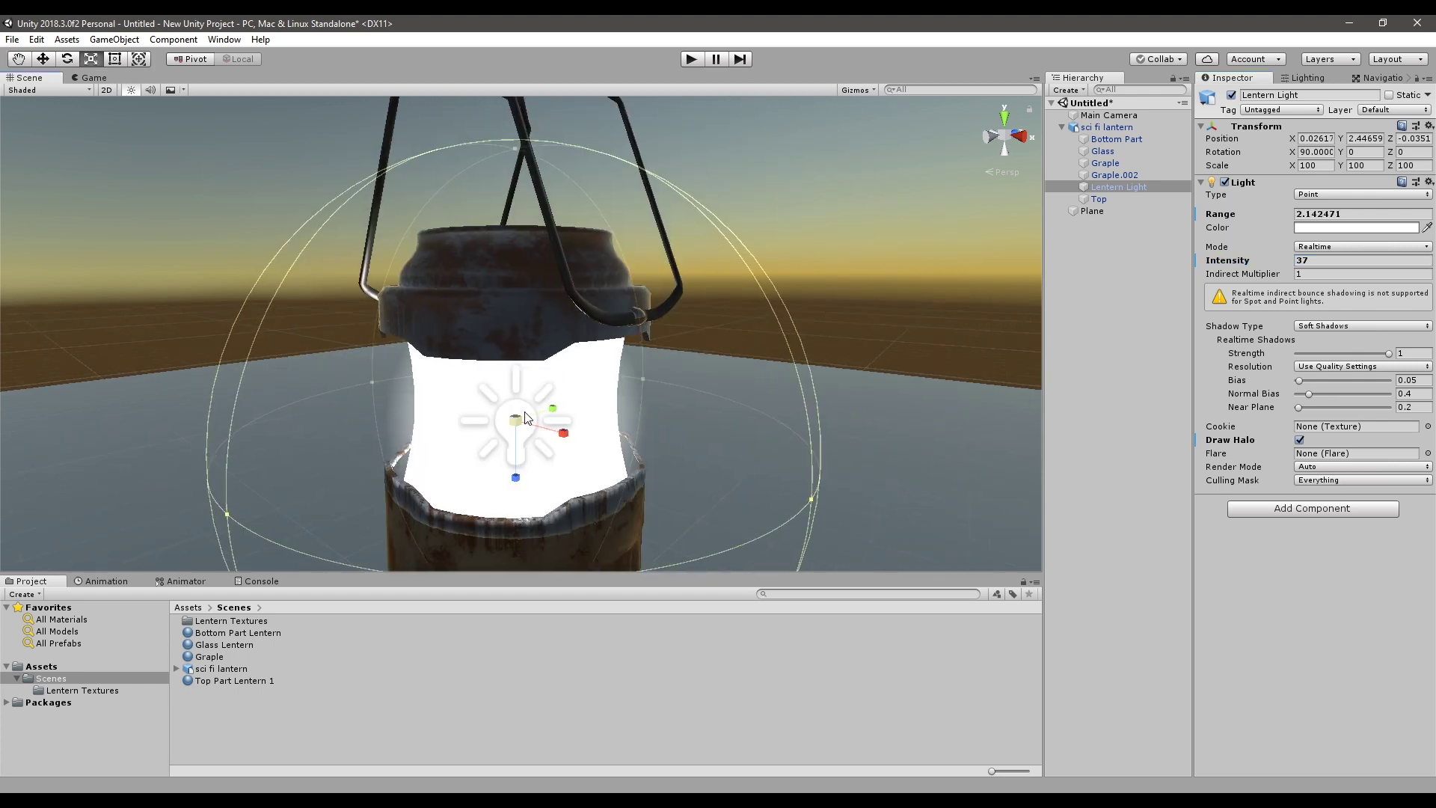
pyautogui.moveTo(868, 368); pyautogui.dragTo(914, 329, button='middle')
# - Set the Lentern Light's indirect multiplier to 13.7 and its shadow type to No Shadows
pyautogui.moveTo(1235, 281); pyautogui.dragTo(1261, 280)
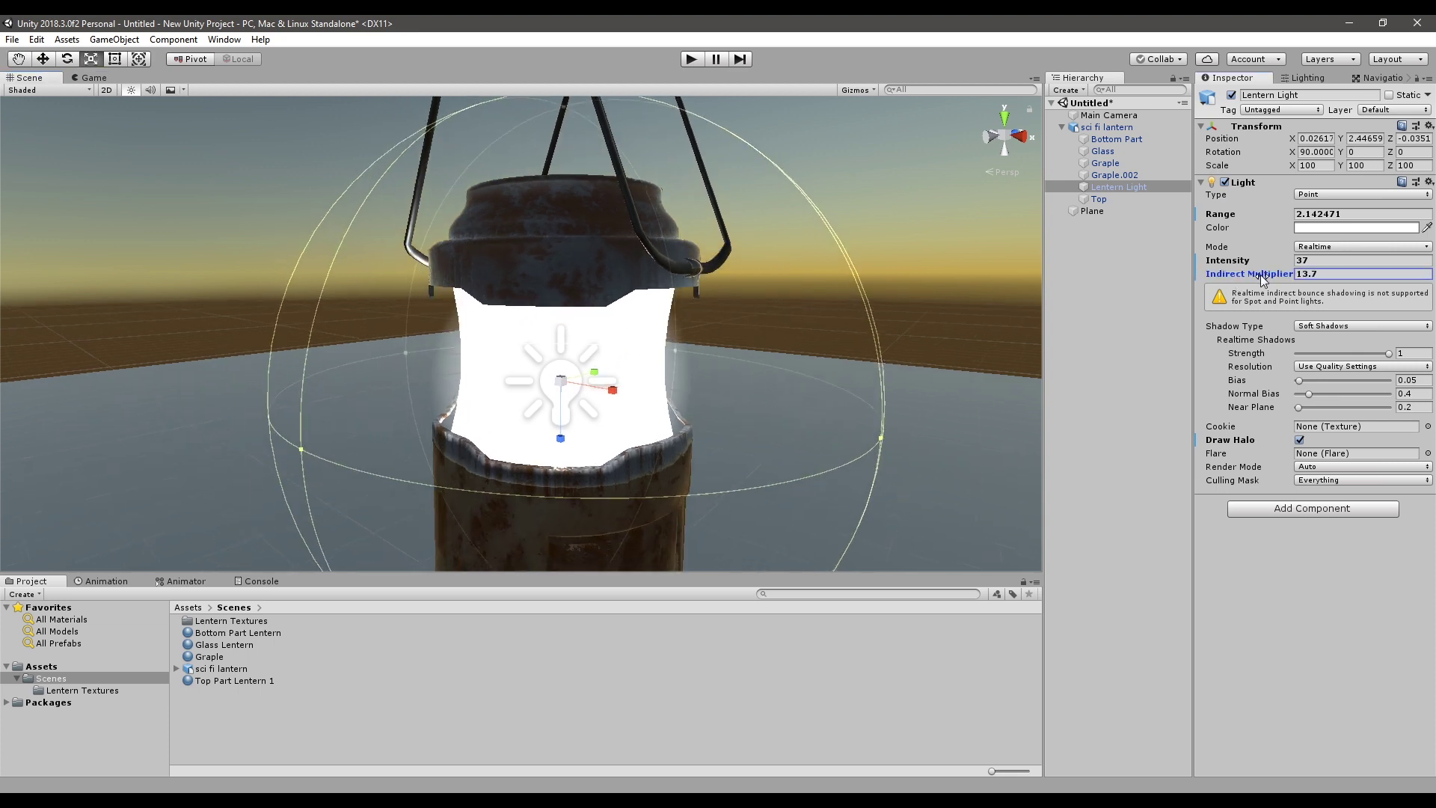
pyautogui.moveTo(849, 401)
pyautogui.mouseDown(button='middle')
pyautogui.moveTo(861, 383)
pyautogui.moveTo(851, 400)
pyautogui.mouseUp(button='middle')
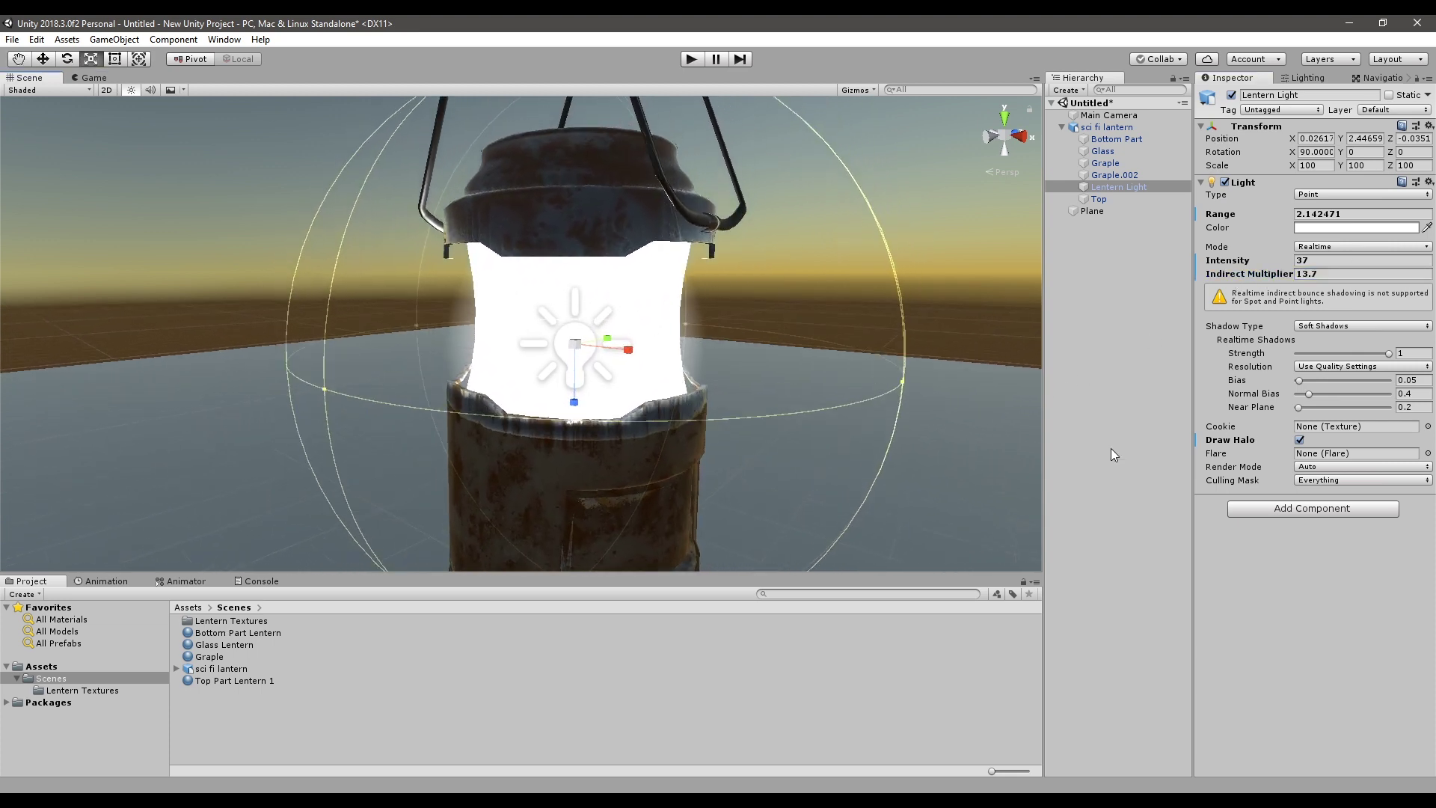
pyautogui.click(1340, 326)
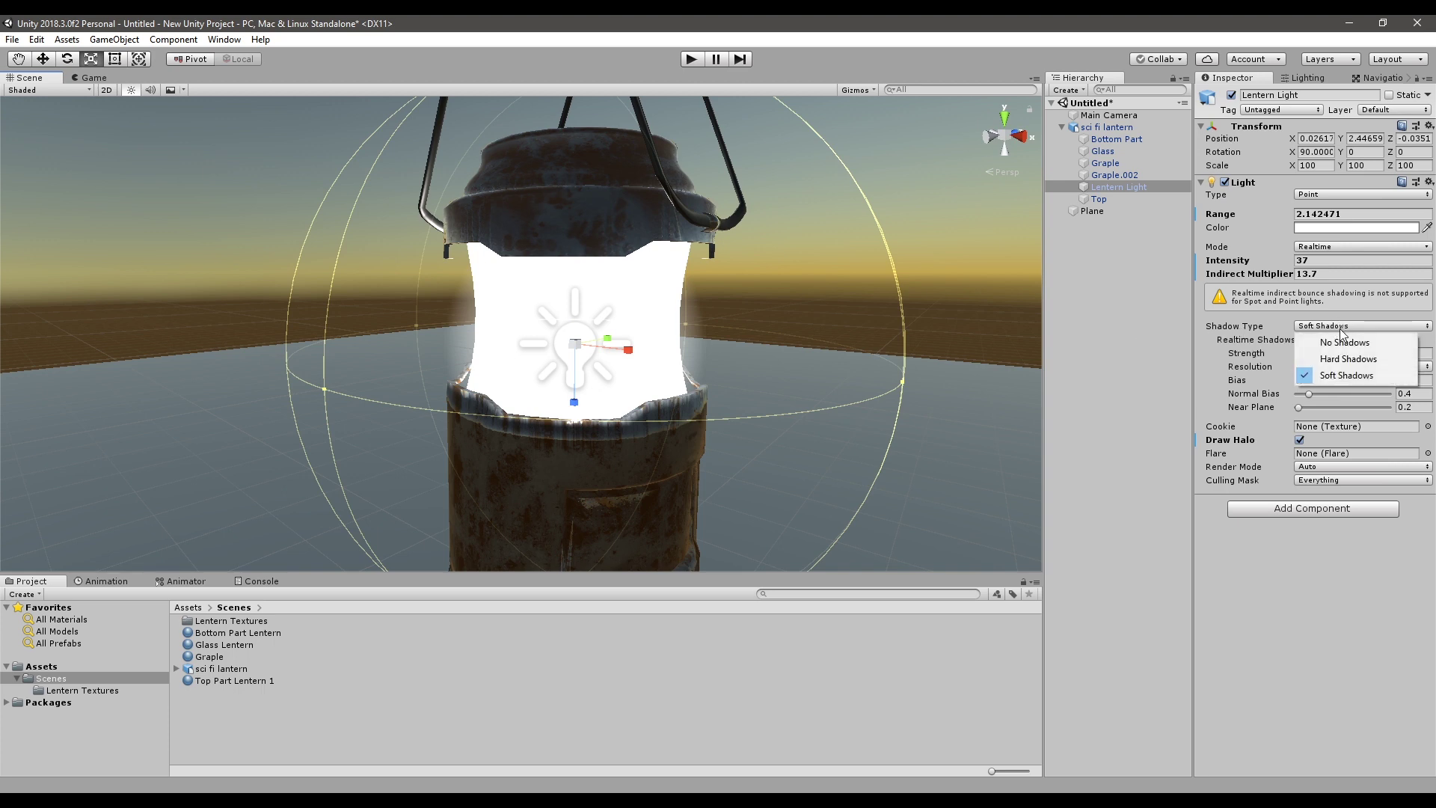
pyautogui.click(1344, 345)
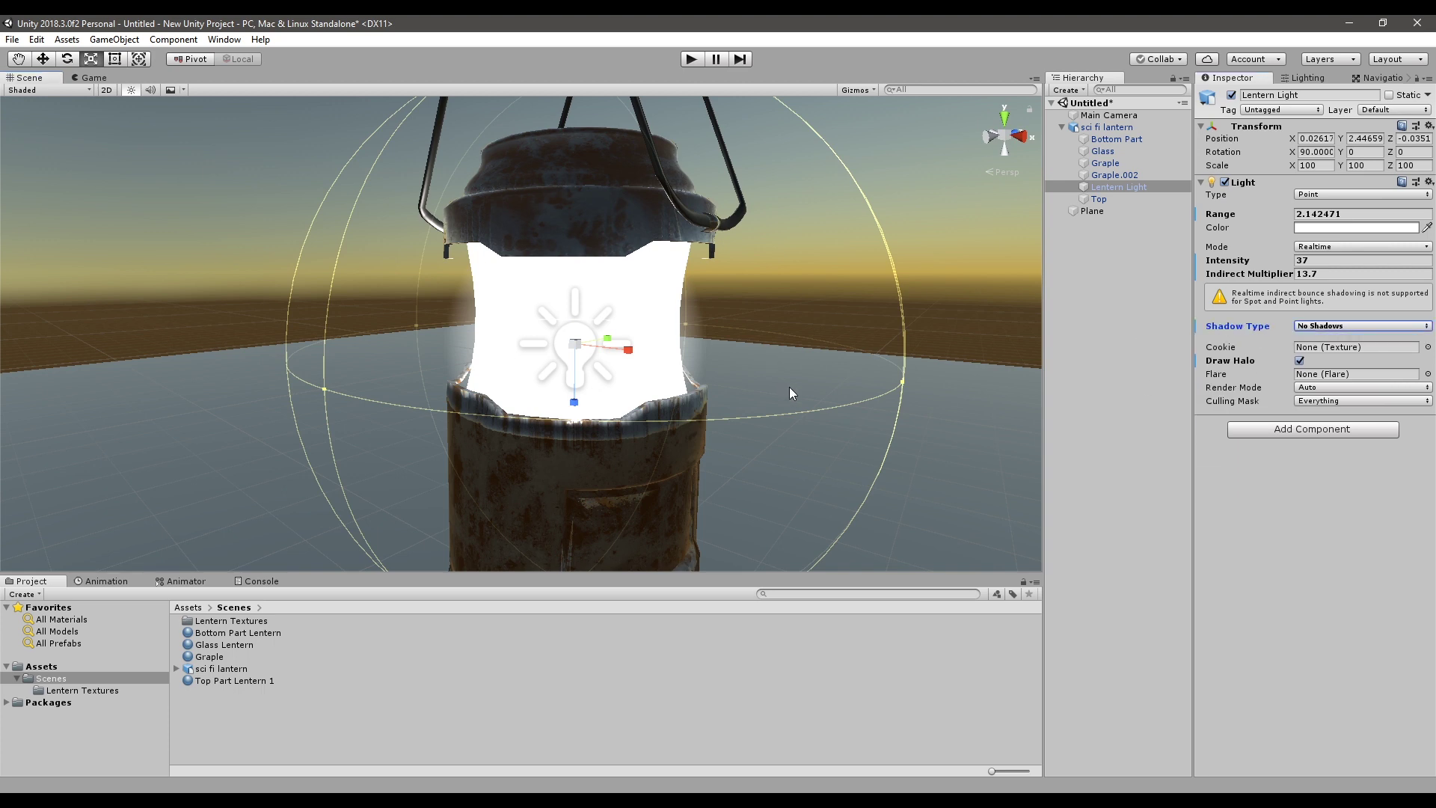
# - Move the Lentern Light slightly upward inside the glass to a Y position of about 2.62
pyautogui.click(45, 61)
pyautogui.moveTo(590, 349); pyautogui.dragTo(782, 237)
pyautogui.click(782, 232)
pyautogui.moveTo(751, 218); pyautogui.dragTo(688, 234, button='right')
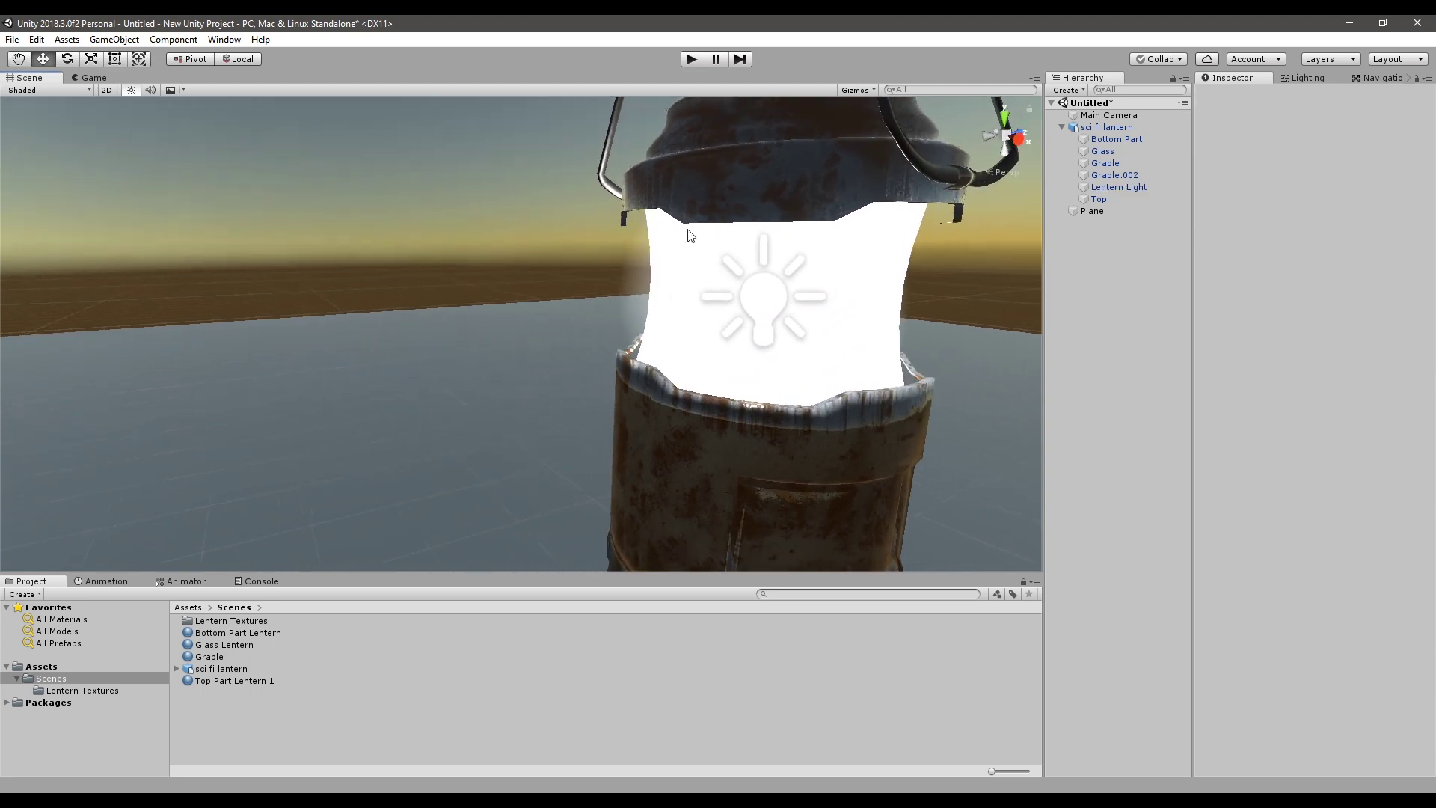
pyautogui.moveTo(689, 234); pyautogui.dragTo(564, 247, button='middle')
pyautogui.scroll(-5, 564, 247)
pyautogui.keyDown('alt'); pyautogui.moveTo(563, 247); pyautogui.dragTo(559, 287); pyautogui.keyUp('alt')
pyautogui.scroll(4, 560, 287)
# - Set the Lentern Light's range to 2.43, indirect multiplier to 1.07 and intensity to 2.3
pyautogui.click(557, 286)
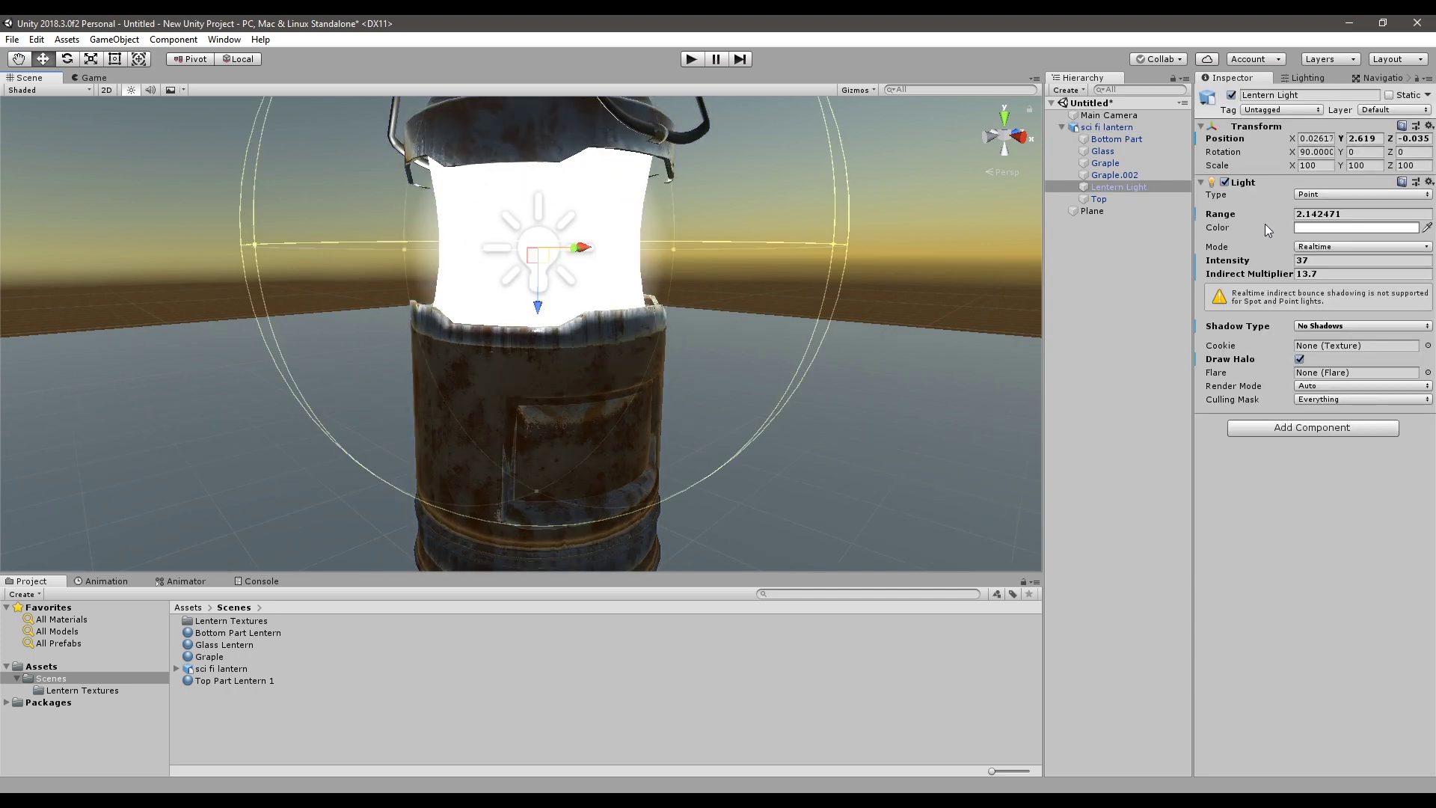
pyautogui.moveTo(1240, 218)
pyautogui.mouseDown()
pyautogui.moveTo(1255, 219)
pyautogui.moveTo(1238, 219)
pyautogui.mouseUp()
pyautogui.moveTo(842, 241); pyautogui.dragTo(858, 259, button='middle')
pyautogui.moveTo(1264, 276); pyautogui.dragTo(1050, 308)
pyautogui.moveTo(1227, 263); pyautogui.dragTo(983, 318)
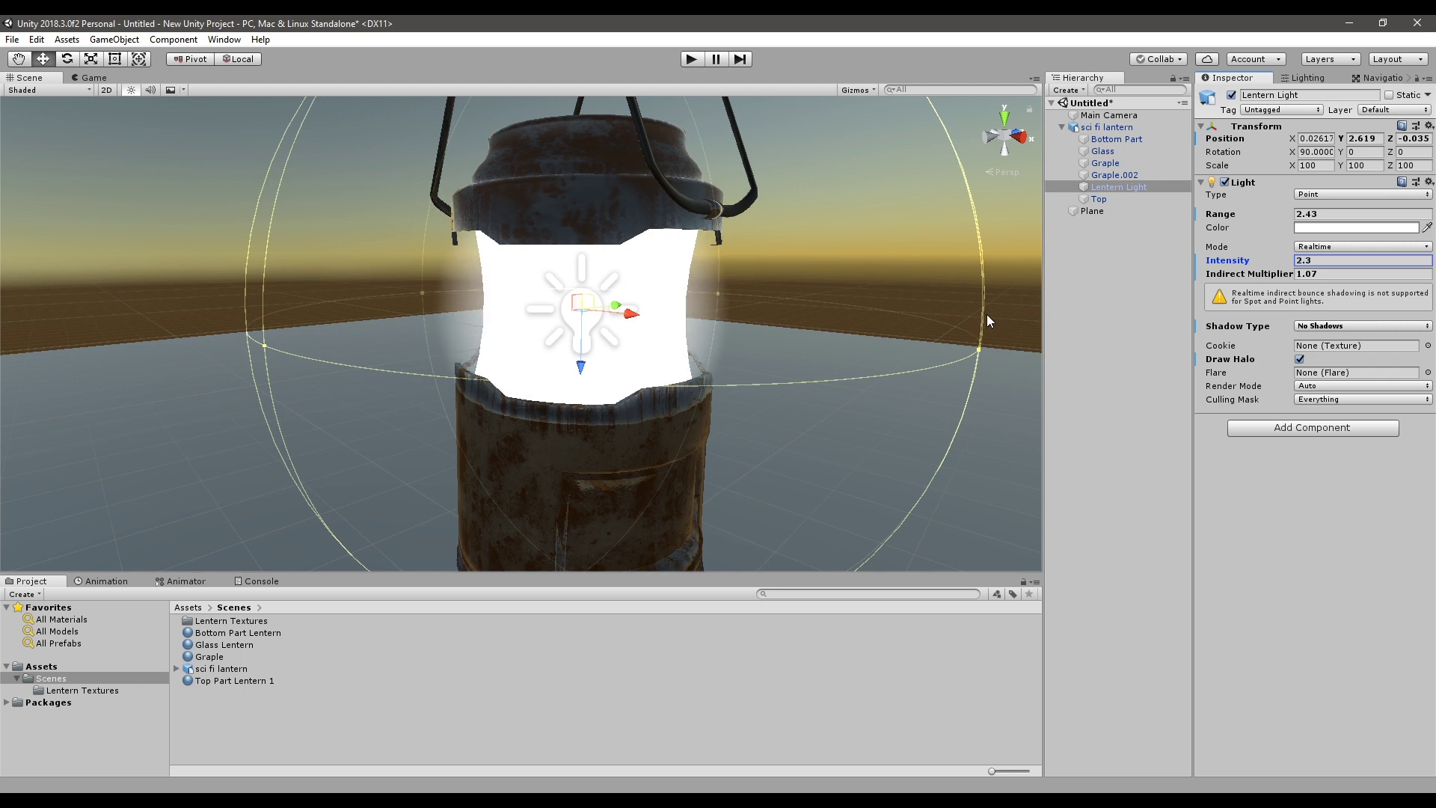
# - Deselect the light and compare the lantern's halo and floor lighting with the Blender version
pyautogui.click(929, 254)
pyautogui.scroll(-4, 801, 325)
pyautogui.scroll(2, 836, 334)
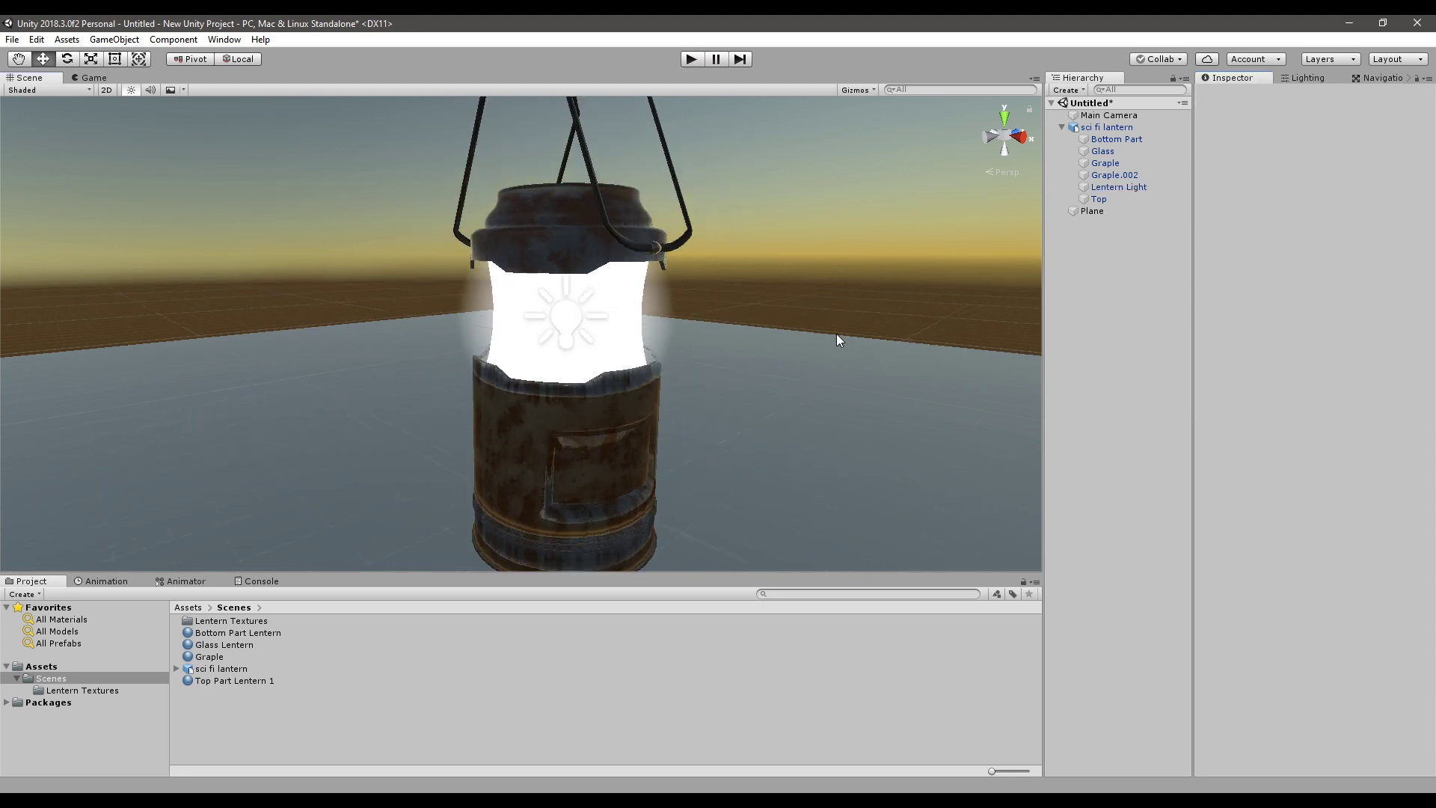
pyautogui.moveTo(836, 334); pyautogui.dragTo(800, 339, button='middle')
pyautogui.scroll(-6, 801, 339)
pyautogui.keyDown('alt'); pyautogui.moveTo(537, 363); pyautogui.dragTo(532, 433); pyautogui.keyUp('alt')
pyautogui.moveTo(532, 433); pyautogui.dragTo(616, 442, button='middle')
pyautogui.scroll(5, 560, 409)
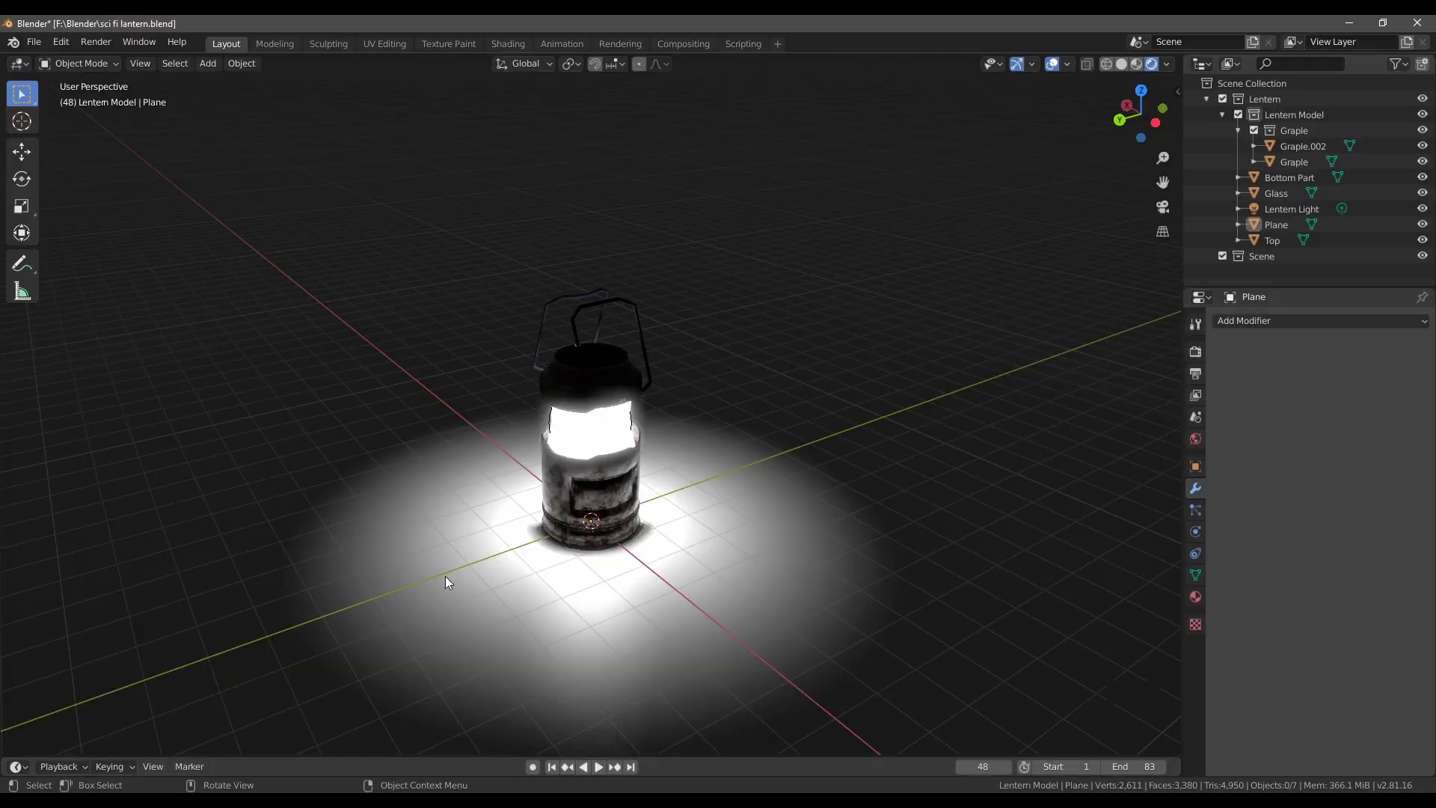
pyautogui.moveTo(445, 576); pyautogui.dragTo(560, 557, button='middle')
pyautogui.scroll(3, 617, 576)
pyautogui.scroll(-3, 334, 695)
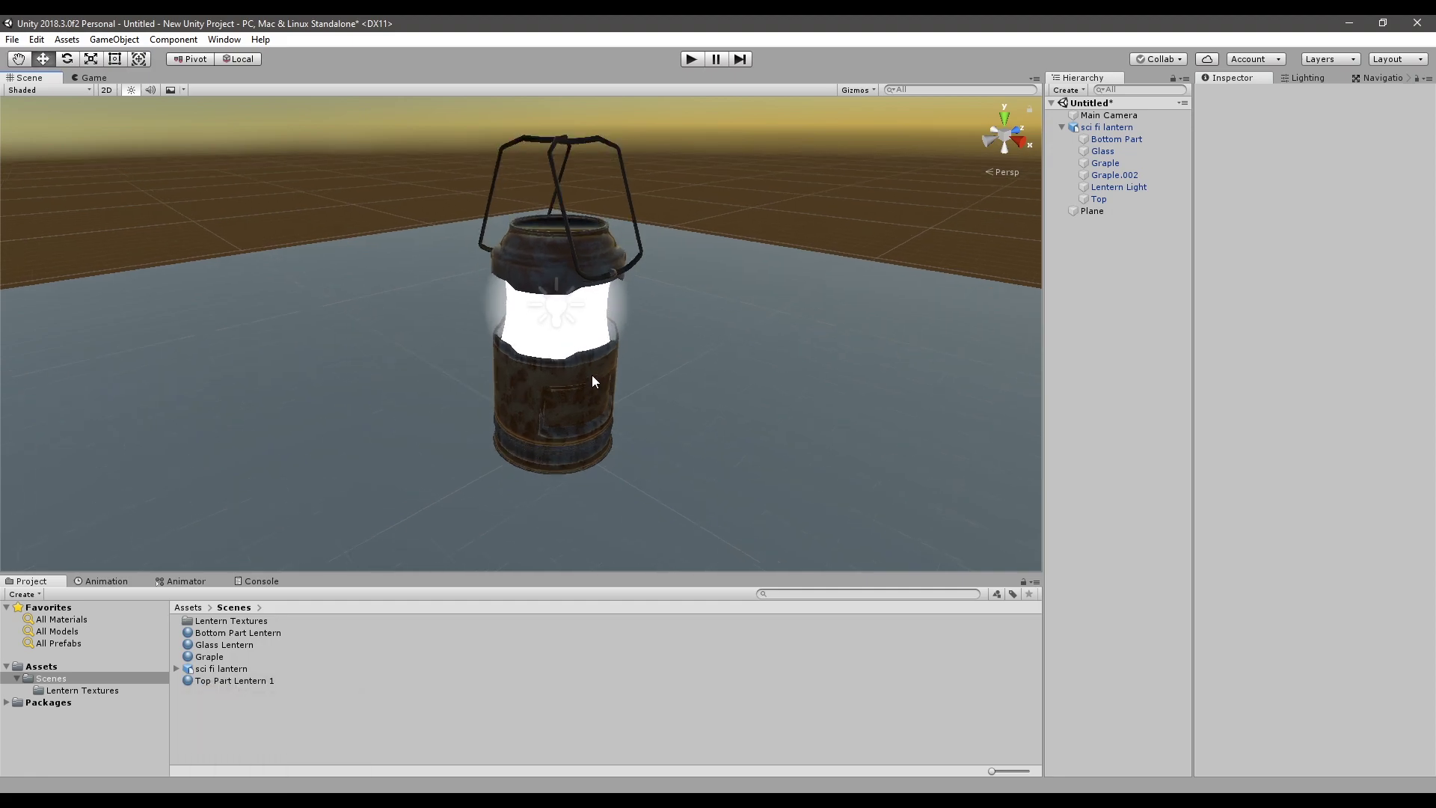
# - Duplicate the Lentern Light inside the sci fi lantern
pyautogui.scroll(2, 593, 381)
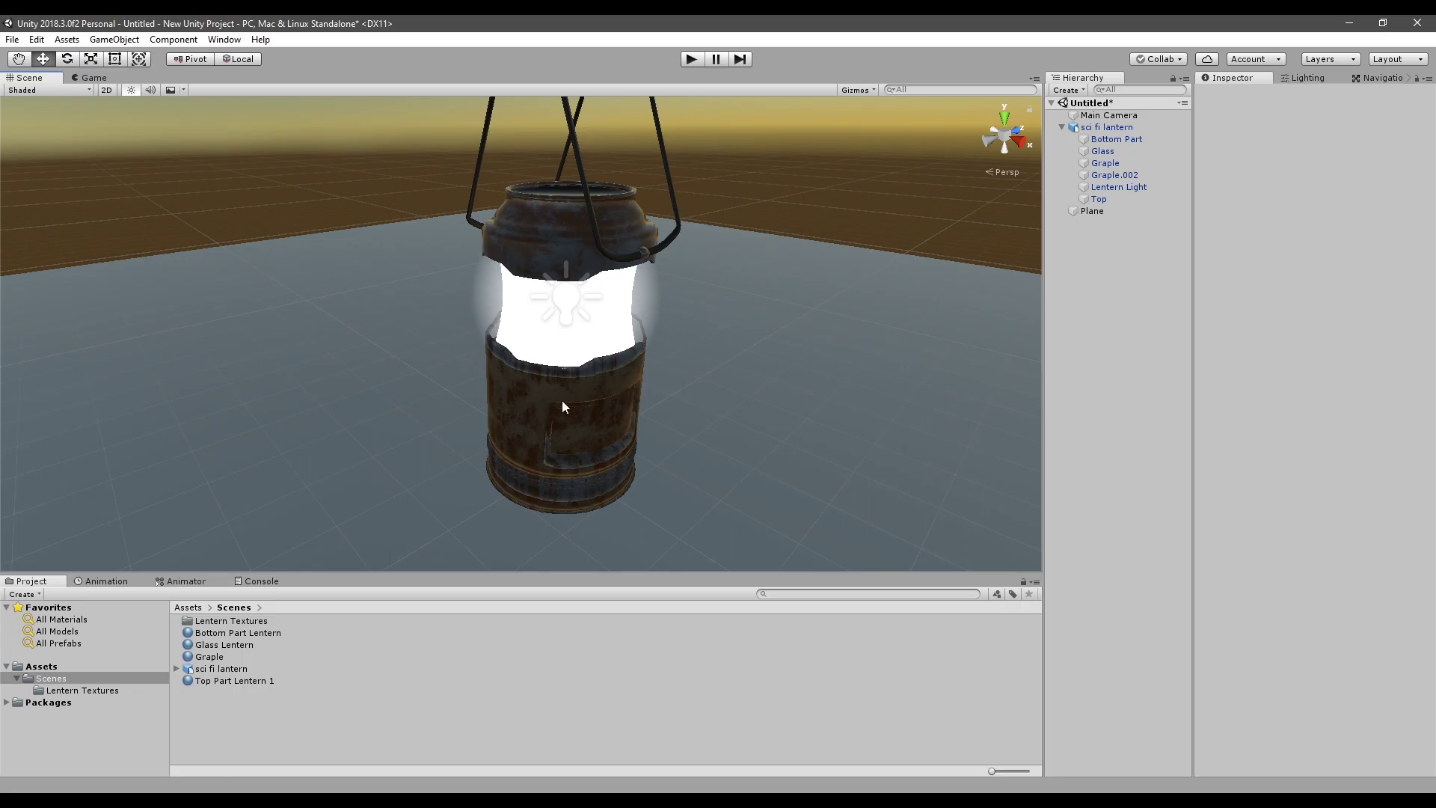
pyautogui.click(578, 303)
pyautogui.click(1112, 186)
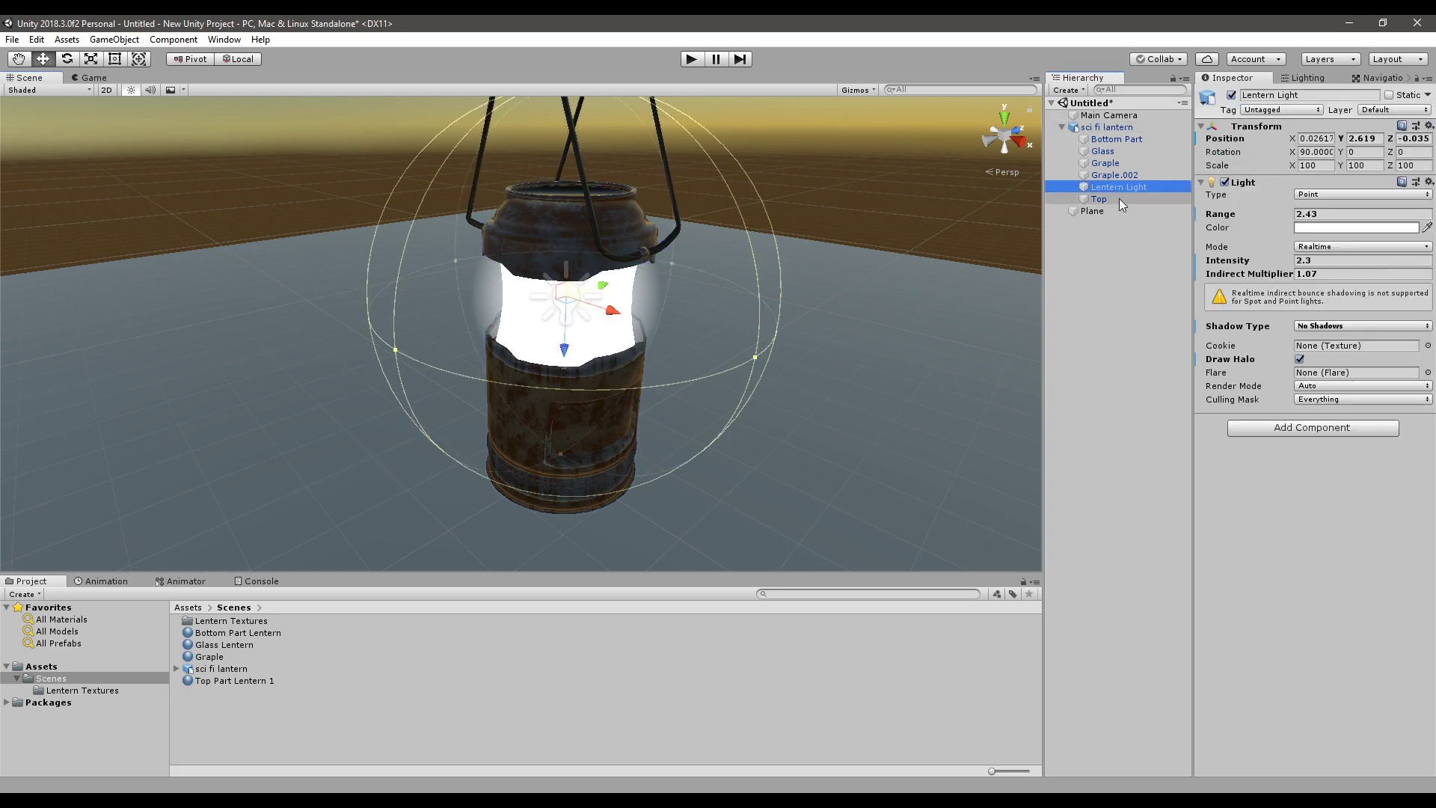
pyautogui.rightClick(1120, 185)
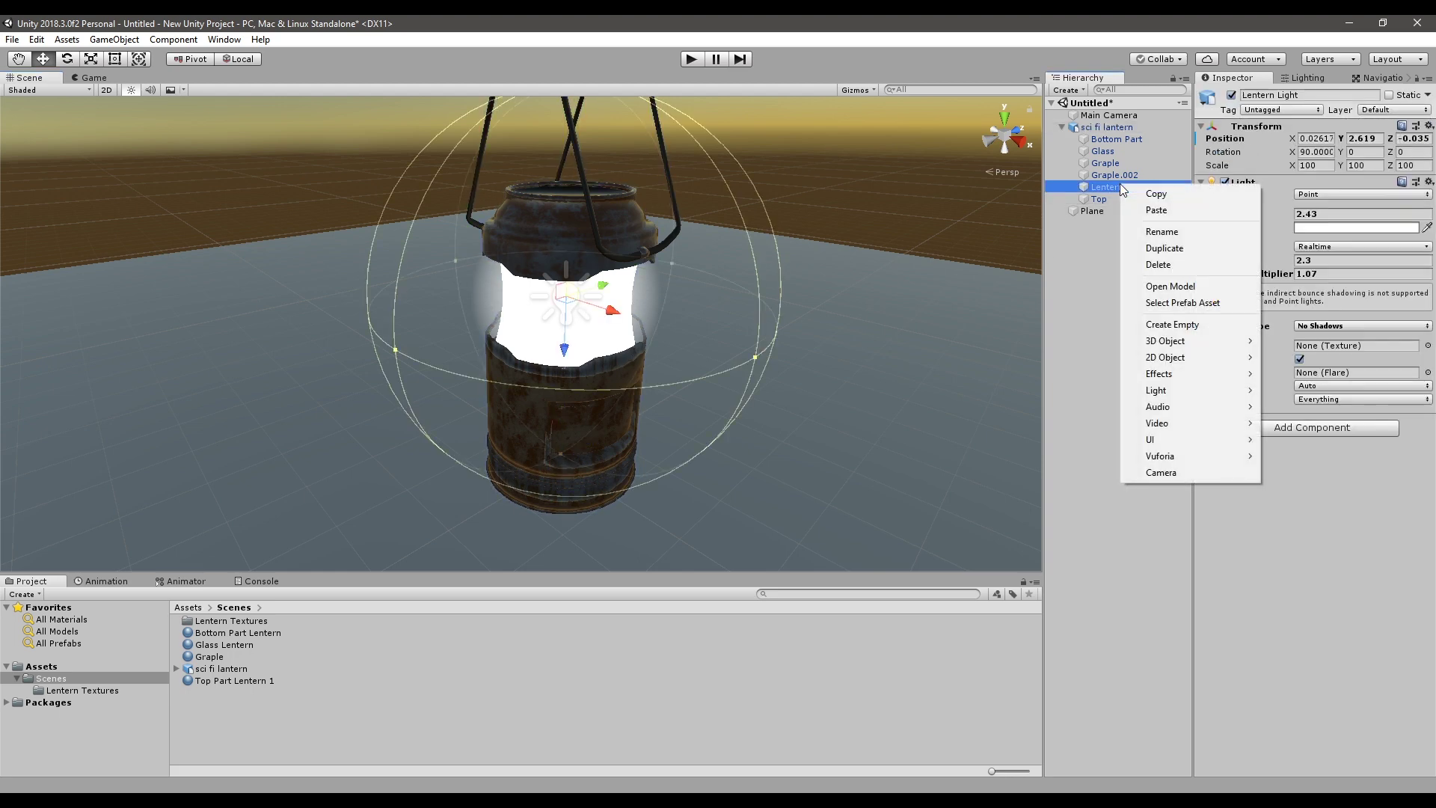
pyautogui.click(1177, 248)
pyautogui.scroll(2, 666, 353)
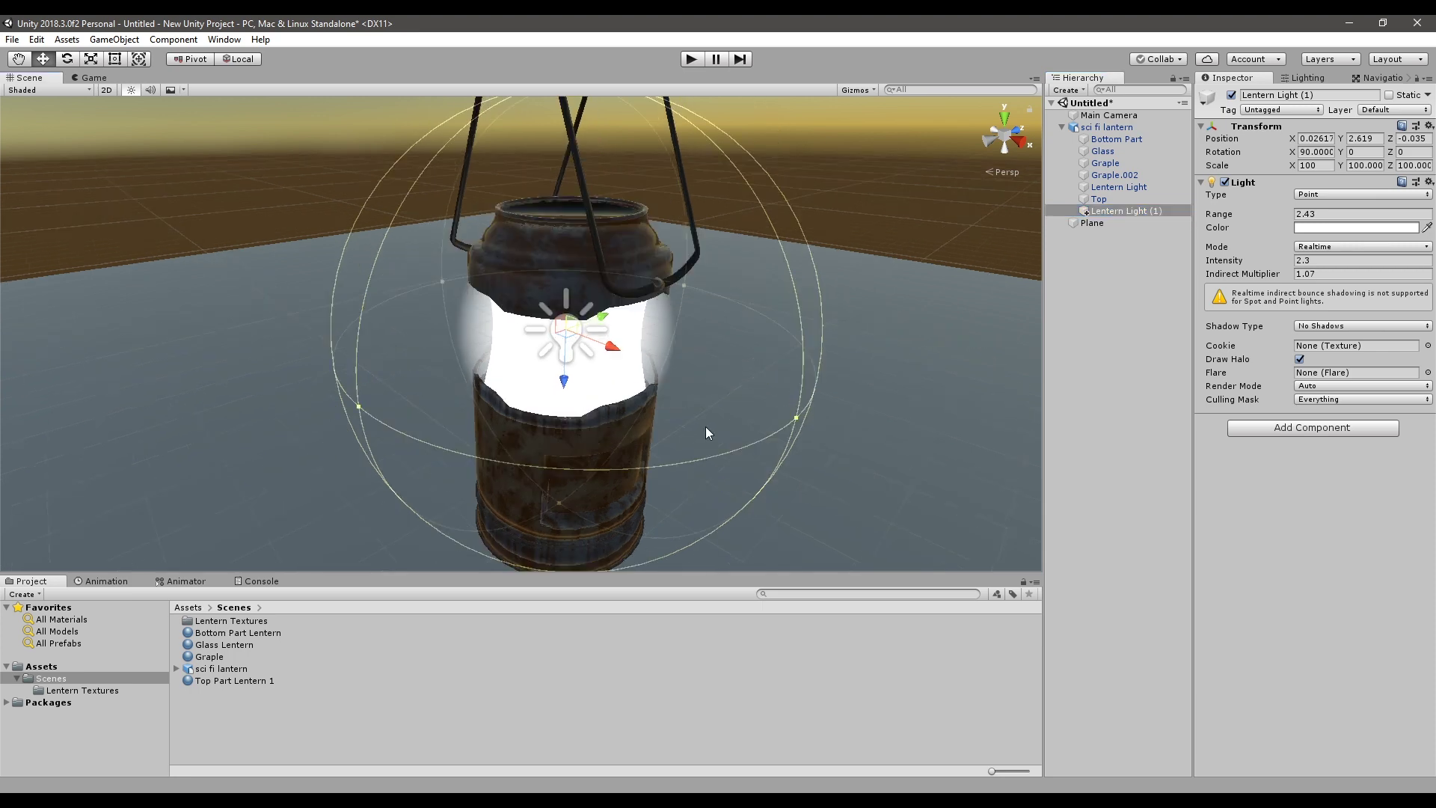
# - Turn off the halo on the duplicated Lentern Light and set its range to 8.7
pyautogui.click(1300, 361)
pyautogui.moveTo(1219, 222); pyautogui.dragTo(1241, 222)
pyautogui.moveTo(869, 340); pyautogui.dragTo(730, 303, button='middle')
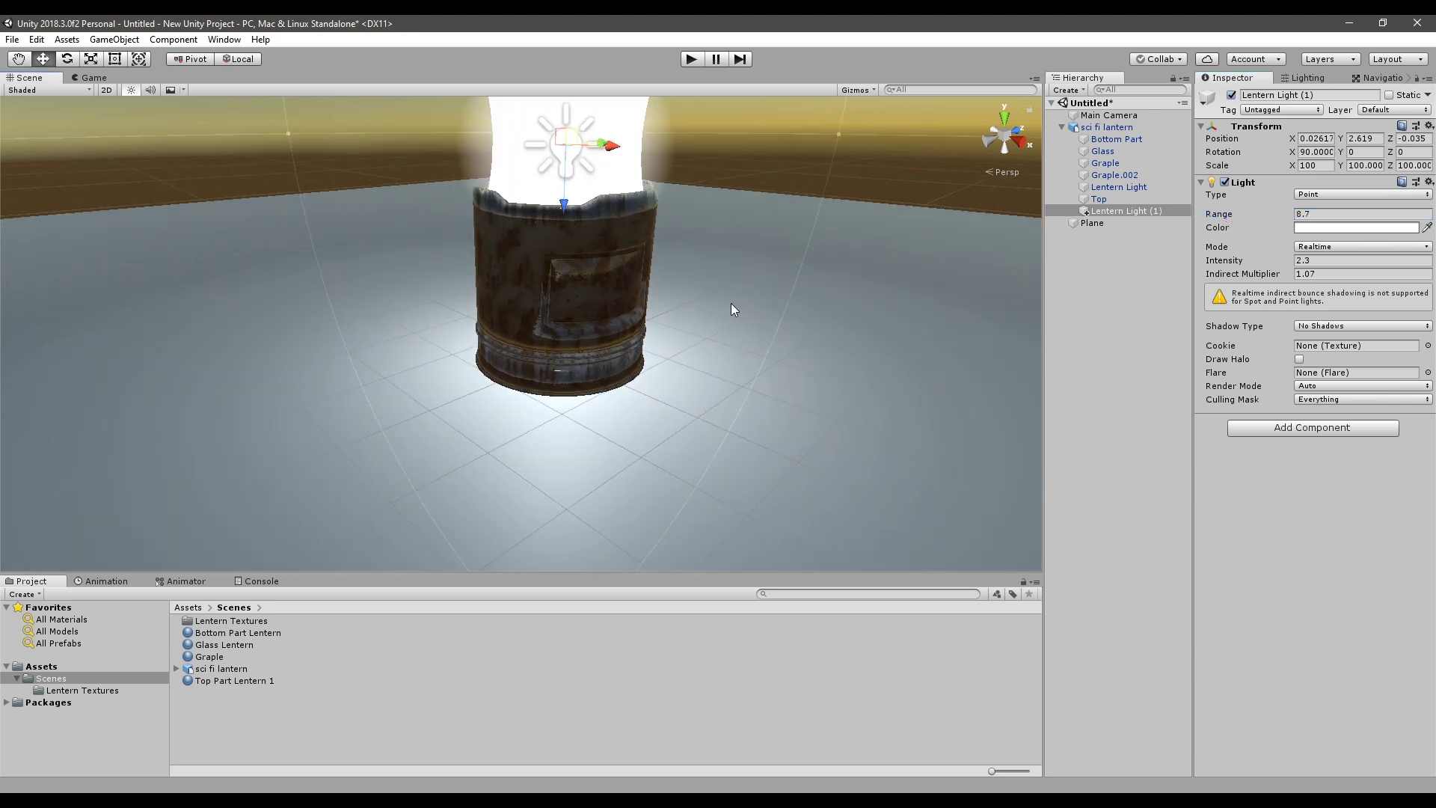
# - Set the duplicated light's shadow type to Soft Shadows and check the shadows the lantern casts on the floor plane
pyautogui.click(1317, 325)
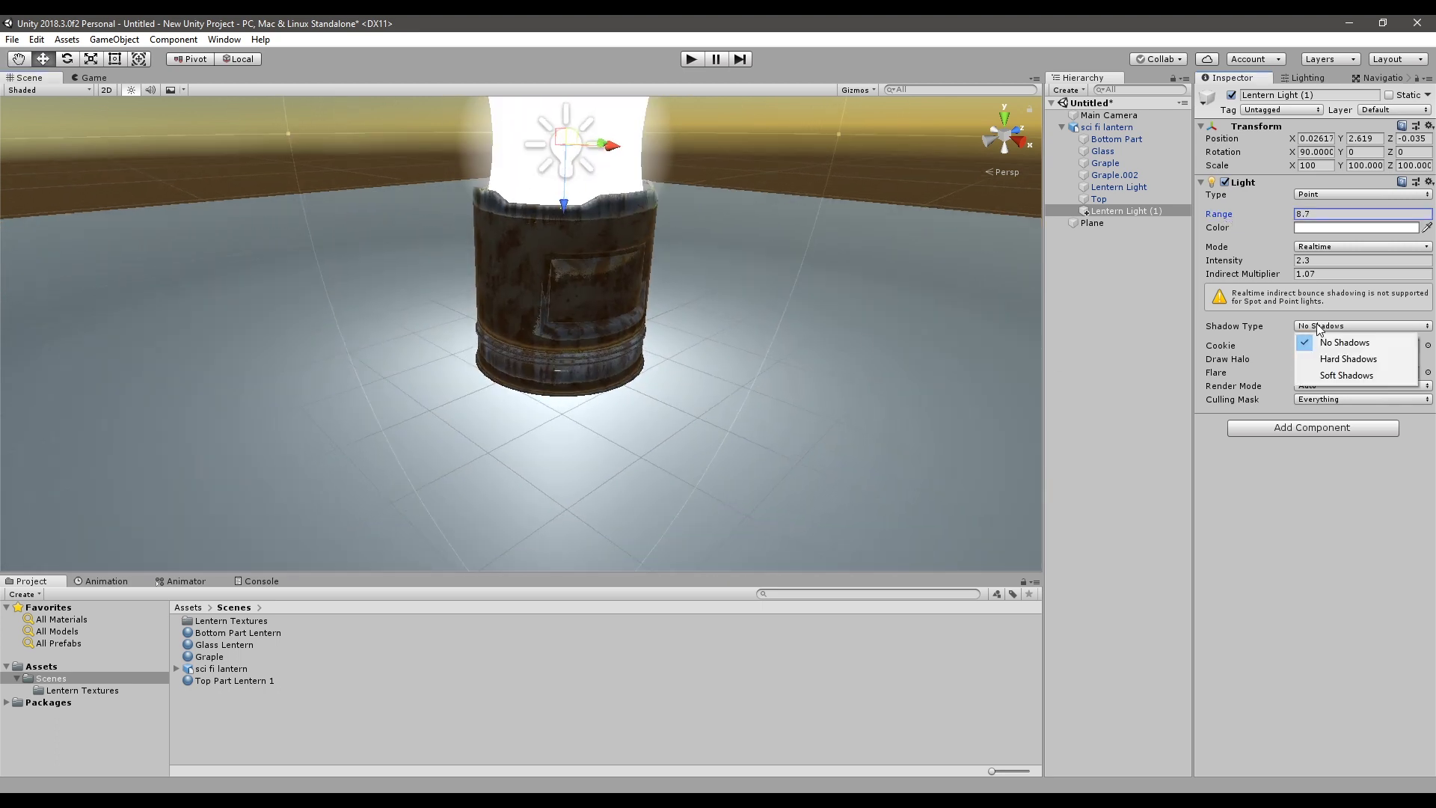
pyautogui.click(1344, 375)
pyautogui.keyDown('alt'); pyautogui.moveTo(627, 289); pyautogui.dragTo(568, 384); pyautogui.keyUp('alt')
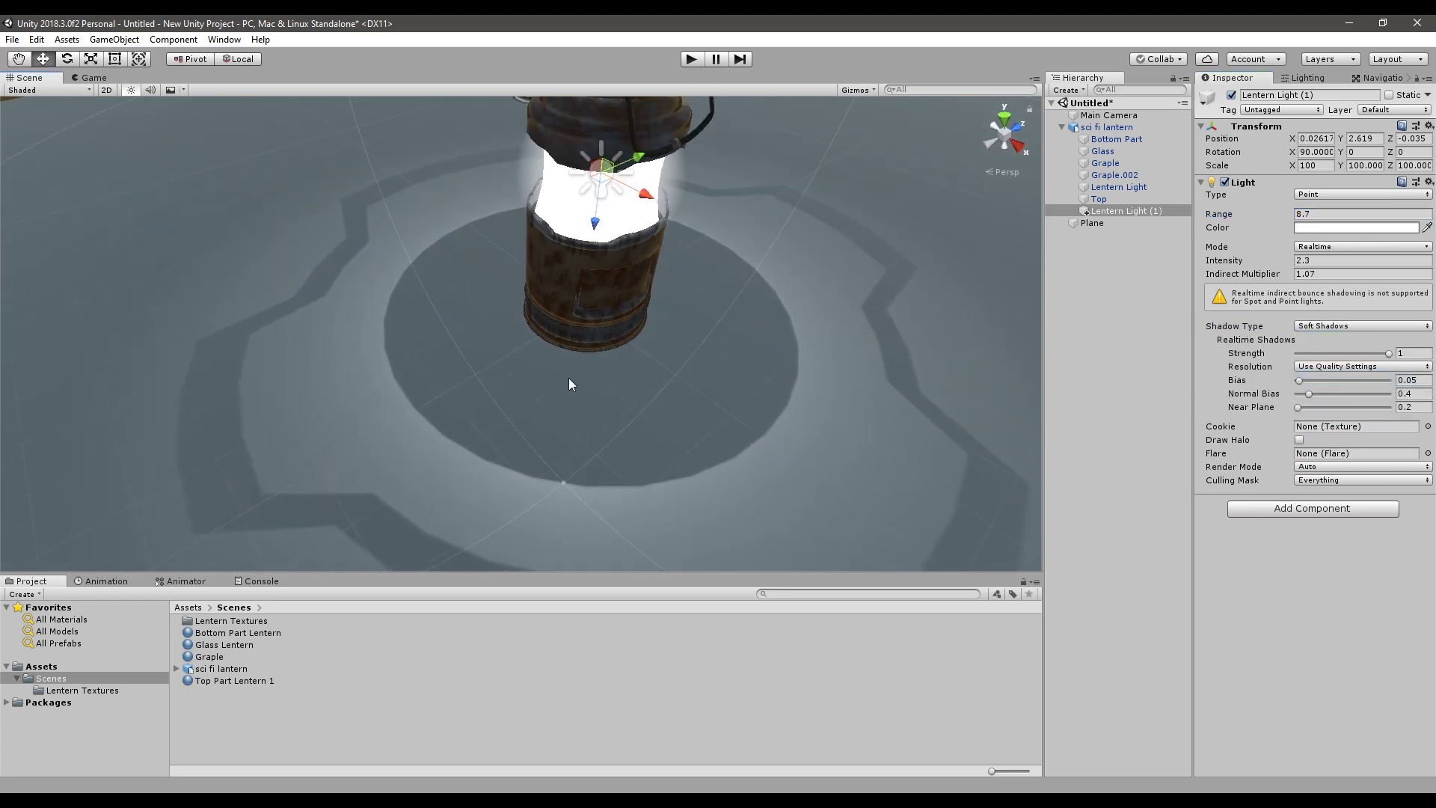
pyautogui.moveTo(649, 277); pyautogui.dragTo(676, 362, button='middle')
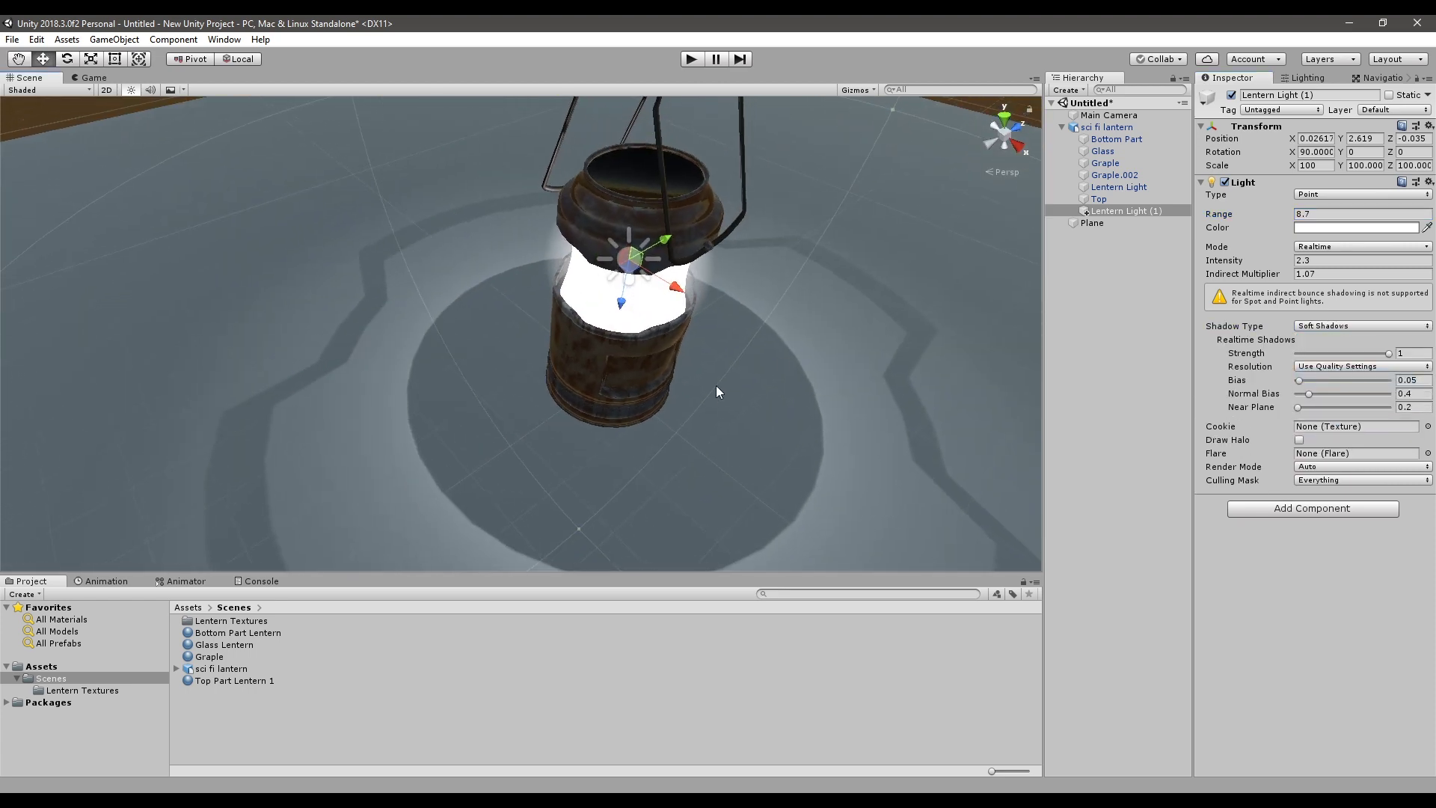
pyautogui.moveTo(809, 360); pyautogui.dragTo(735, 367, button='middle')
pyautogui.scroll(3, 637, 374)
pyautogui.scroll(-7, 805, 357)
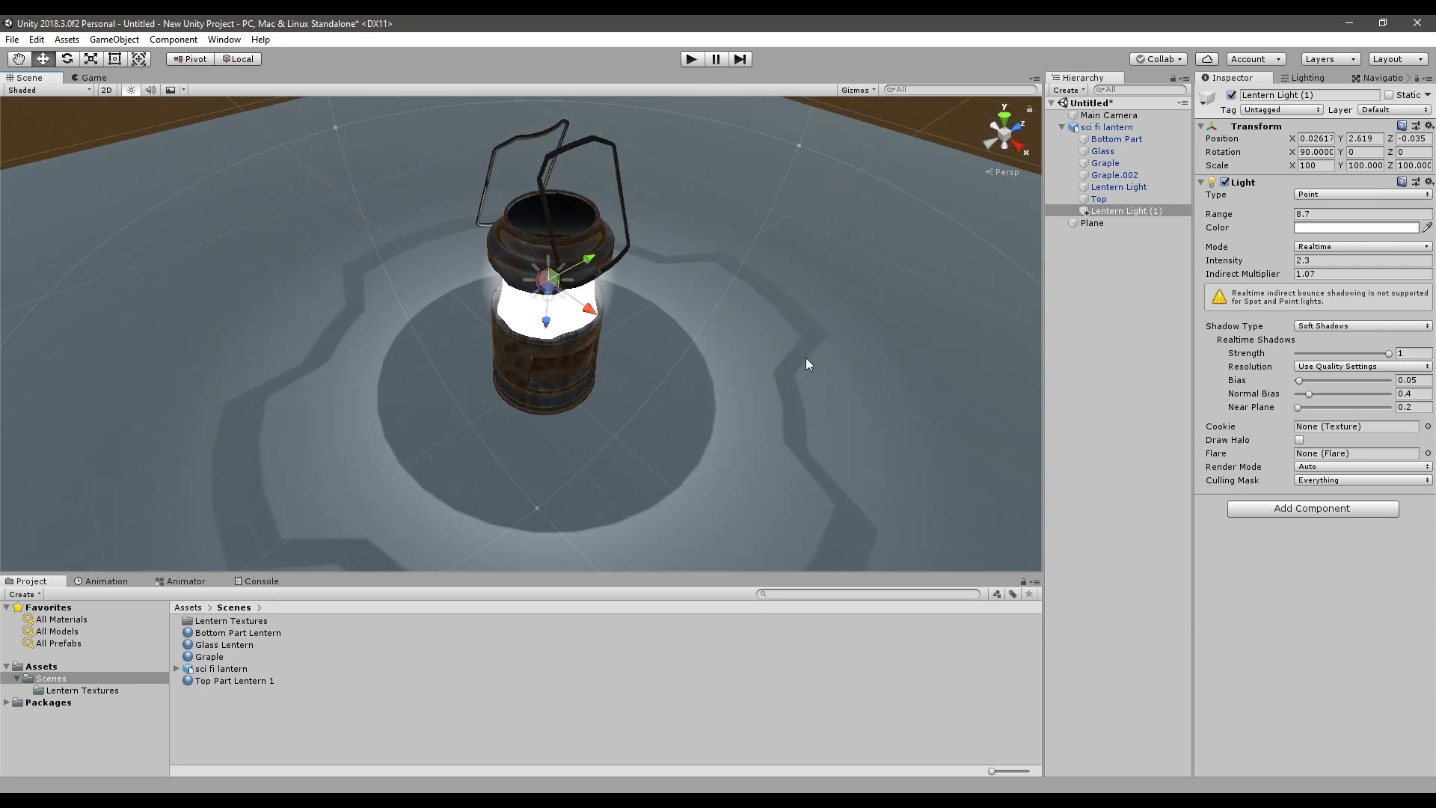
pyautogui.keyDown('alt'); pyautogui.moveTo(806, 365); pyautogui.dragTo(724, 381); pyautogui.keyUp('alt')
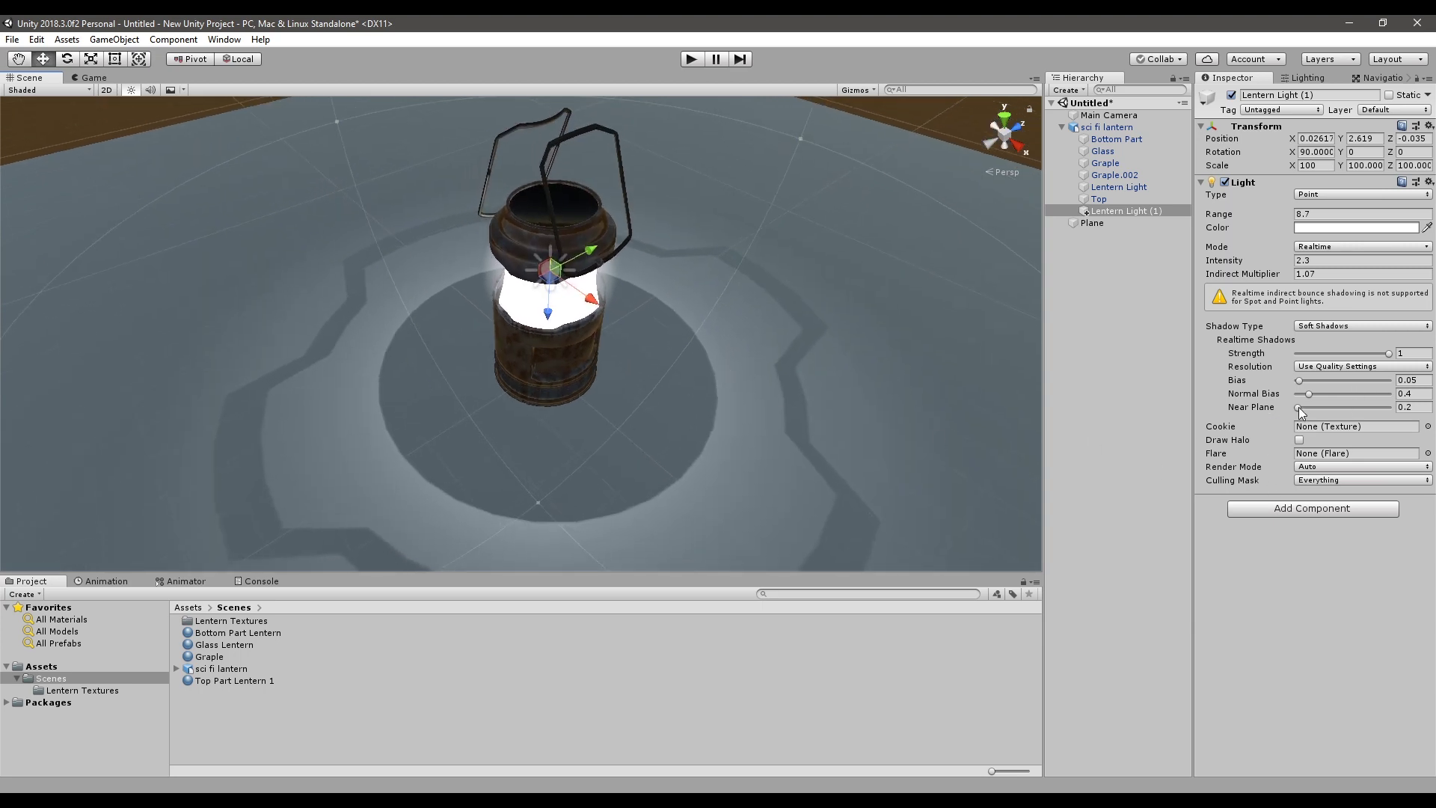
# - Set the duplicated light's shadow near plane to 3.1, normal bias to 0.35 and bias to 0.2
pyautogui.moveTo(1299, 408)
pyautogui.mouseDown()
pyautogui.moveTo(1329, 415)
pyautogui.moveTo(1304, 383)
pyautogui.mouseUp()
pyautogui.moveTo(717, 345); pyautogui.dragTo(725, 372, button='middle')
pyautogui.moveTo(725, 372); pyautogui.dragTo(716, 299, button='right')
pyautogui.moveTo(699, 359); pyautogui.dragTo(671, 254, button='middle')
pyautogui.scroll(-3, 732, 327)
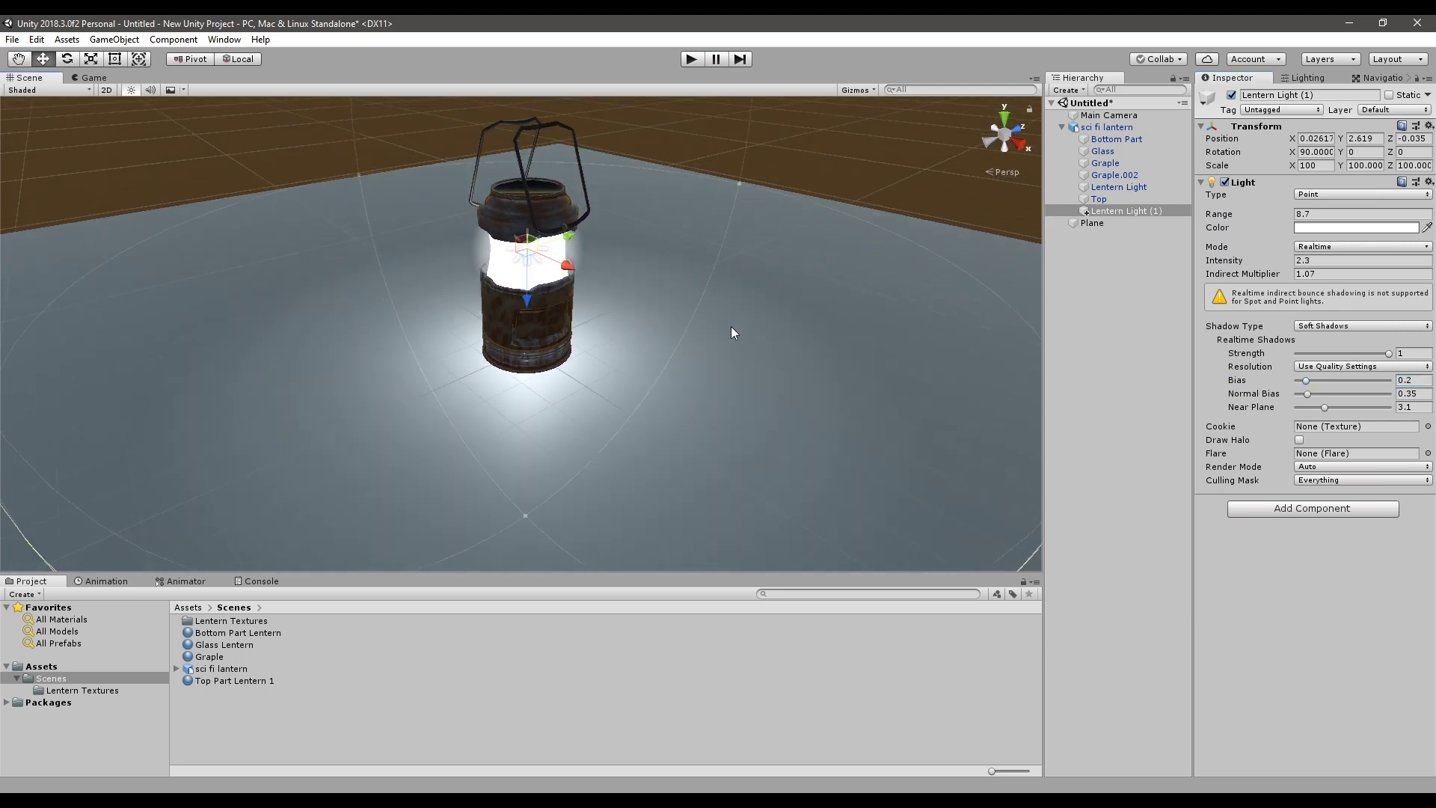
pyautogui.moveTo(732, 333); pyautogui.dragTo(734, 356, button='middle')
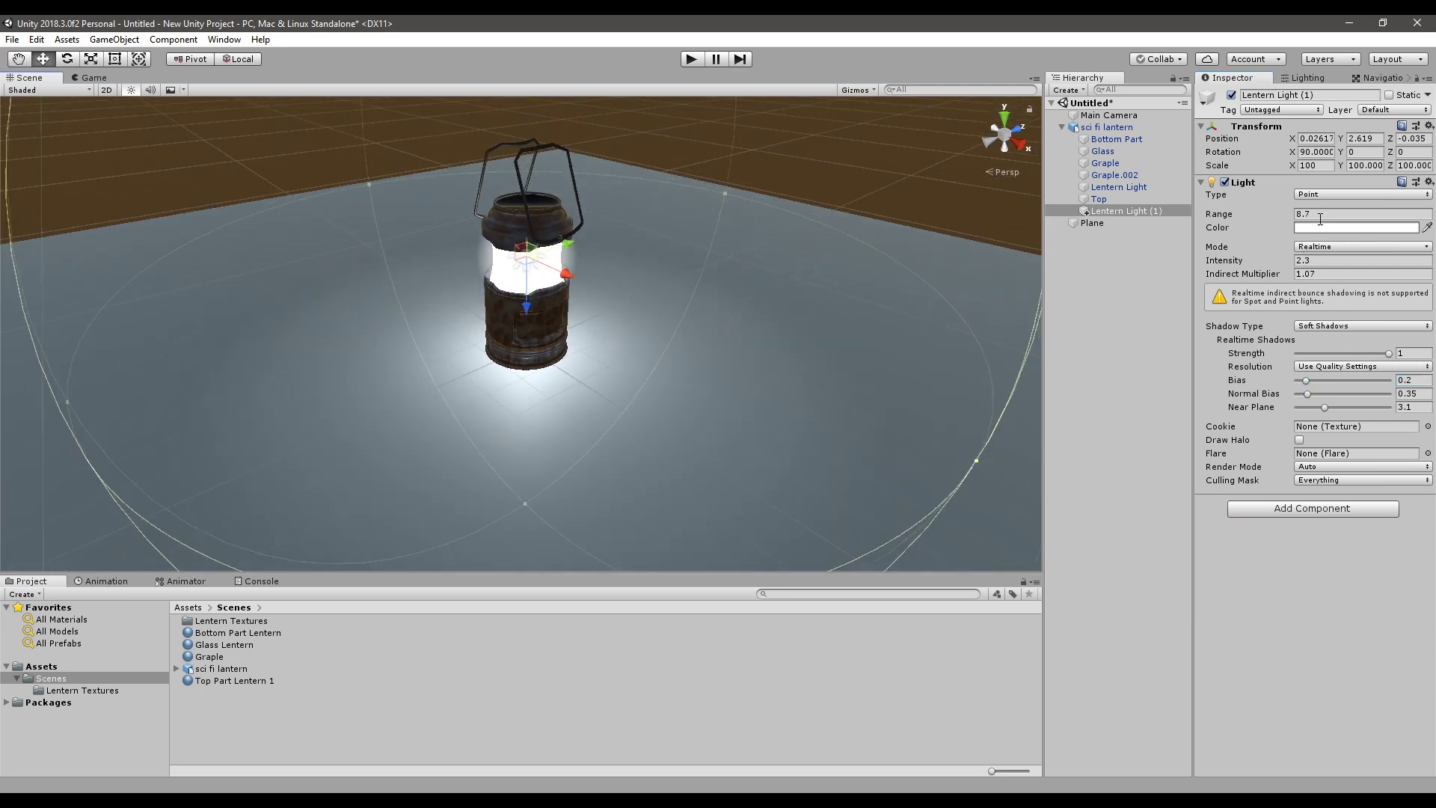
# - Adjust the duplicated light's range and intensity values to light the floor around the lantern more brightly
pyautogui.moveTo(1224, 219); pyautogui.dragTo(1245, 281)
pyautogui.moveTo(695, 362); pyautogui.dragTo(677, 321, button='right')
pyautogui.moveTo(644, 406); pyautogui.dragTo(598, 362, button='middle')
pyautogui.scroll(5, 602, 370)
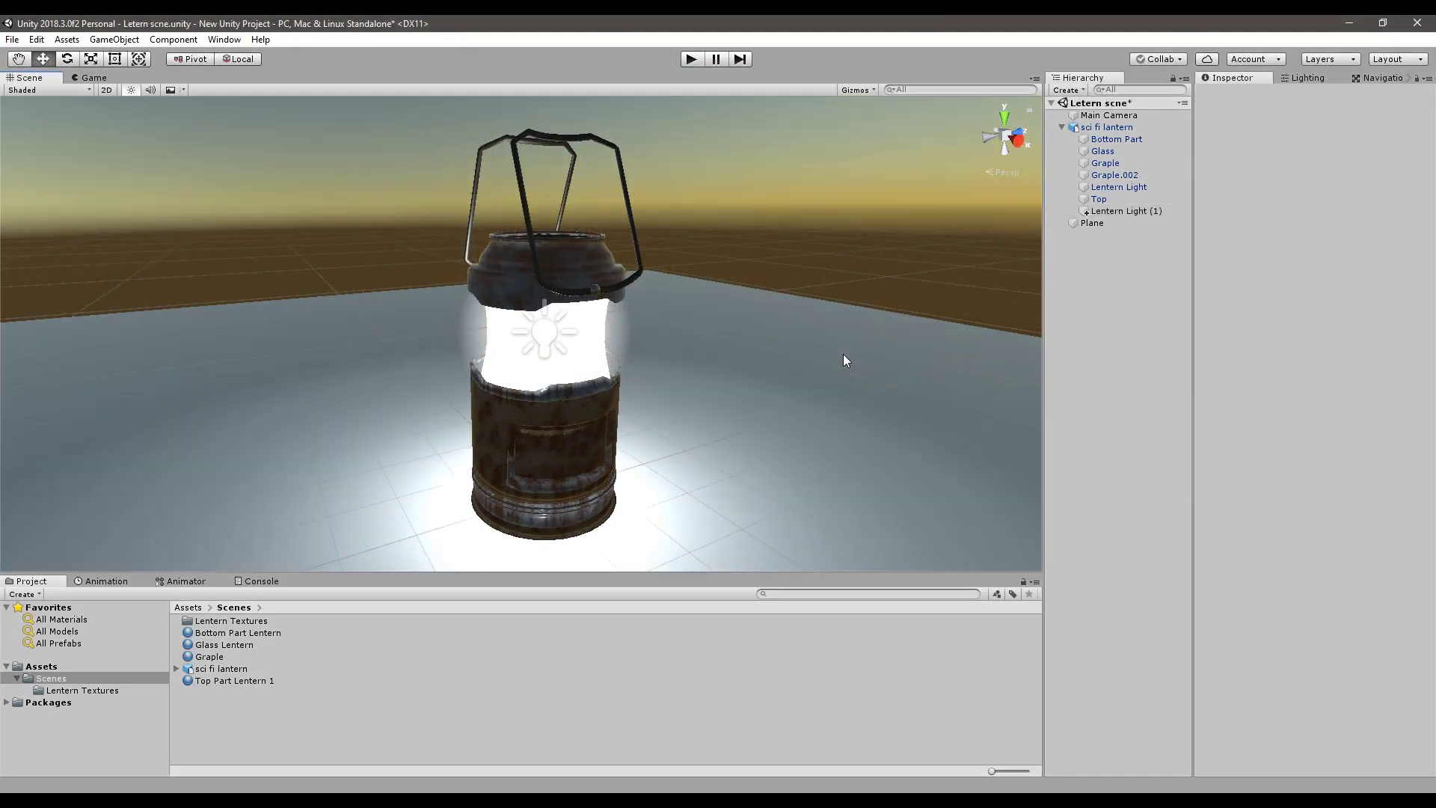
# - Examine the lantern's glowing glass, halo and floor lighting from different angles and distances
pyautogui.keyDown('alt'); pyautogui.moveTo(842, 353); pyautogui.dragTo(694, 419); pyautogui.keyUp('alt')
pyautogui.moveTo(694, 418); pyautogui.dragTo(753, 388, button='right')
pyautogui.moveTo(552, 488); pyautogui.dragTo(556, 440, button='middle')
pyautogui.scroll(-5, 570, 451)
pyautogui.scroll(7, 566, 457)
pyautogui.scroll(-3, 549, 404)
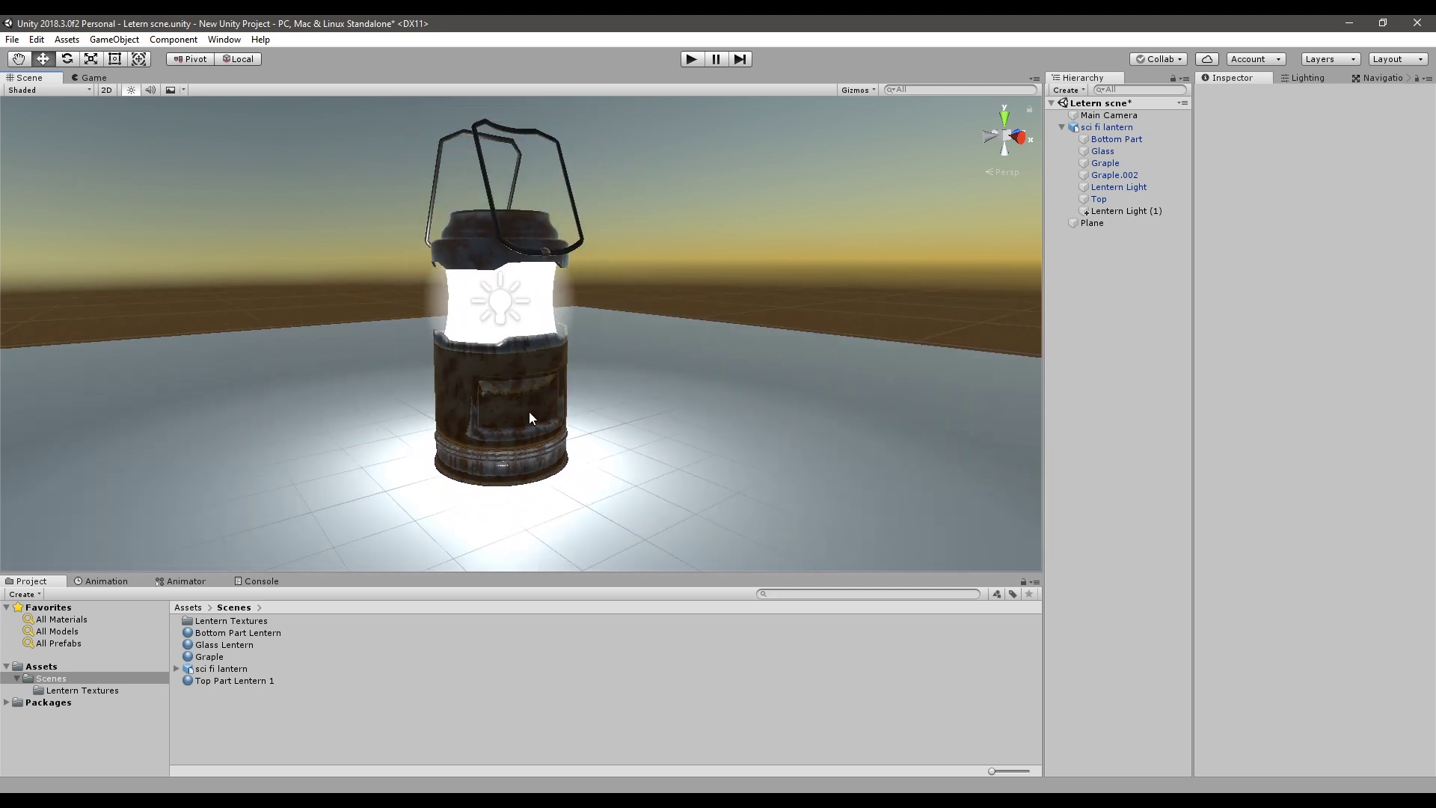
pyautogui.scroll(4, 553, 366)
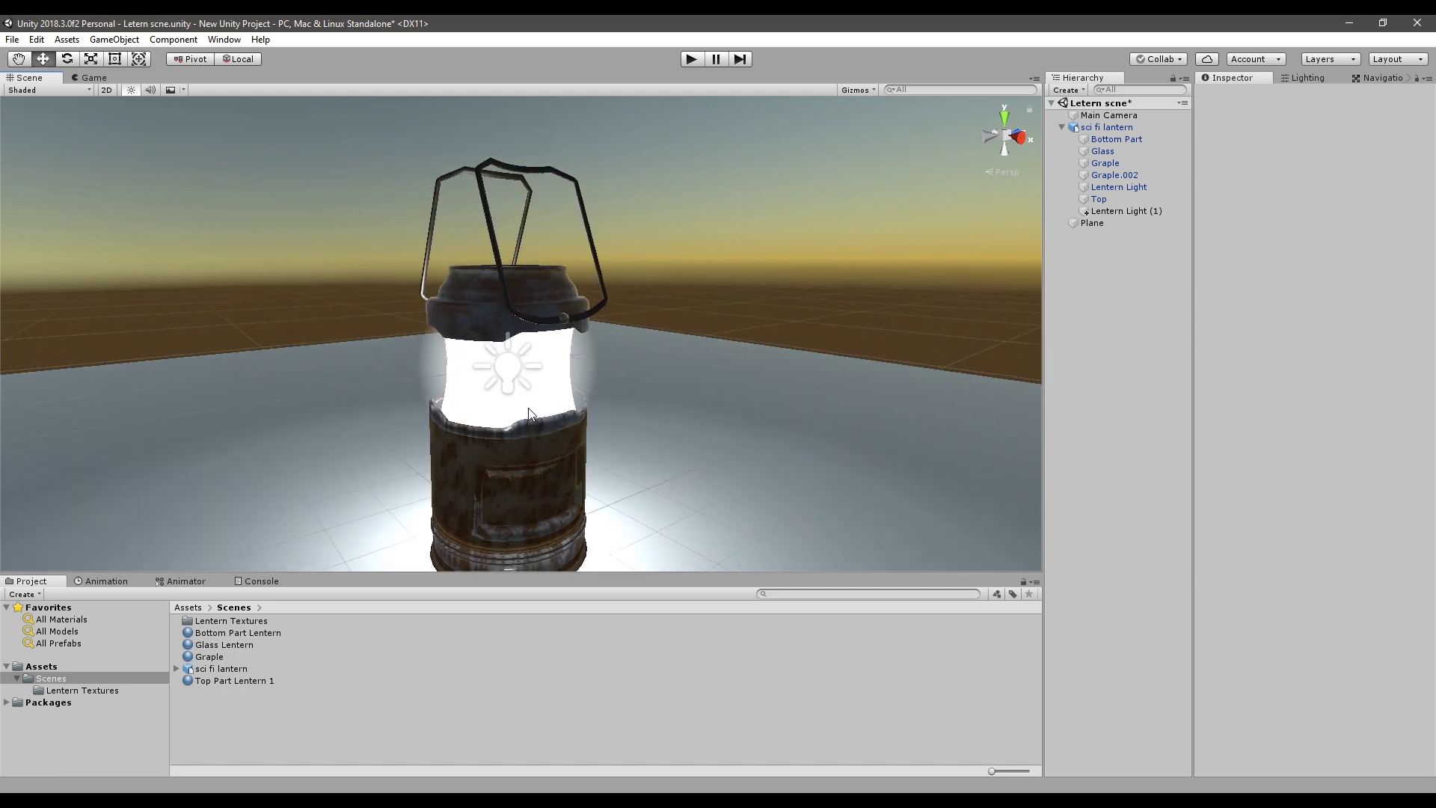
# - Create a new material named Glass2 in the Scenes folder for the lantern's glass
pyautogui.click(563, 368)
pyautogui.click(563, 368)
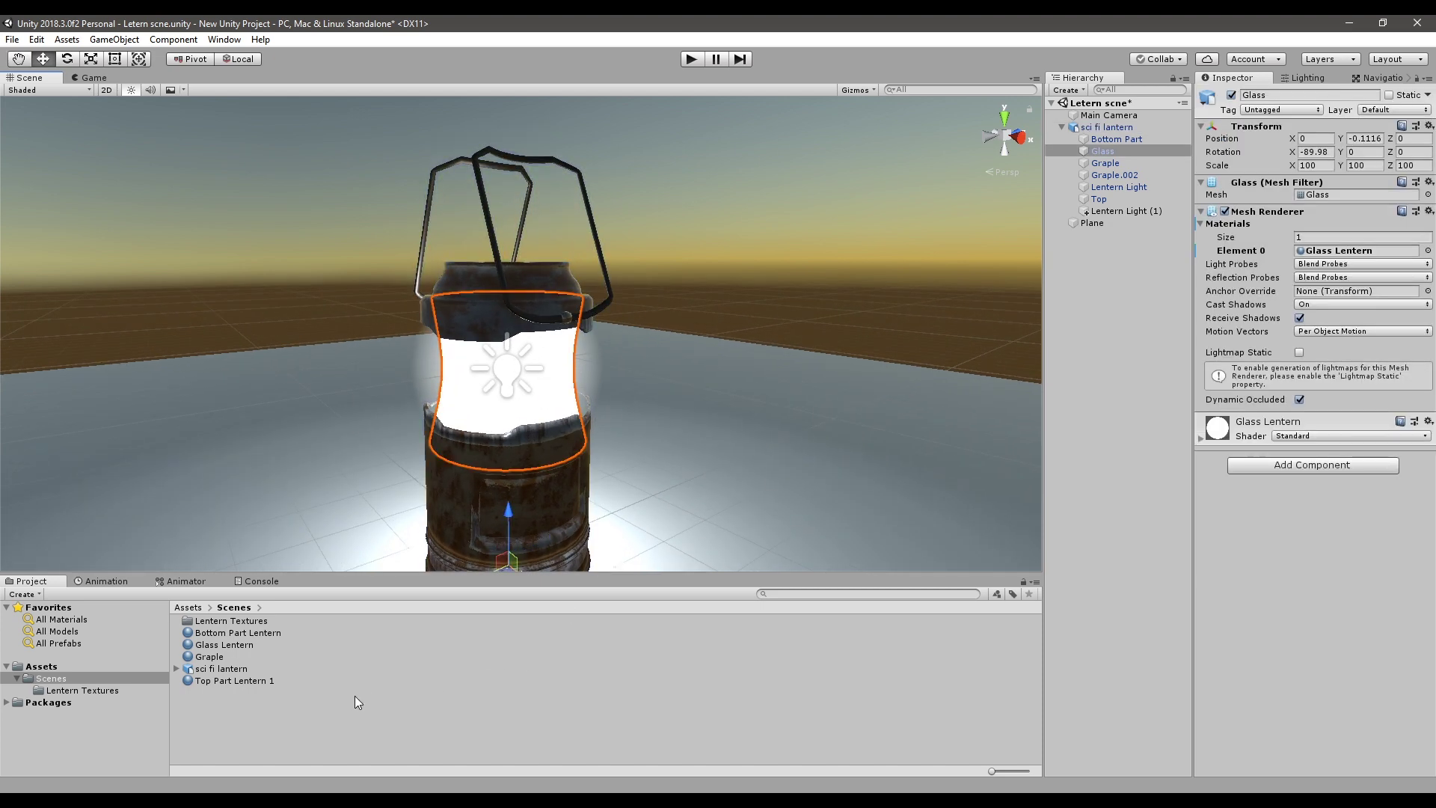
pyautogui.rightClick(280, 716)
pyautogui.moveTo(436, 369)
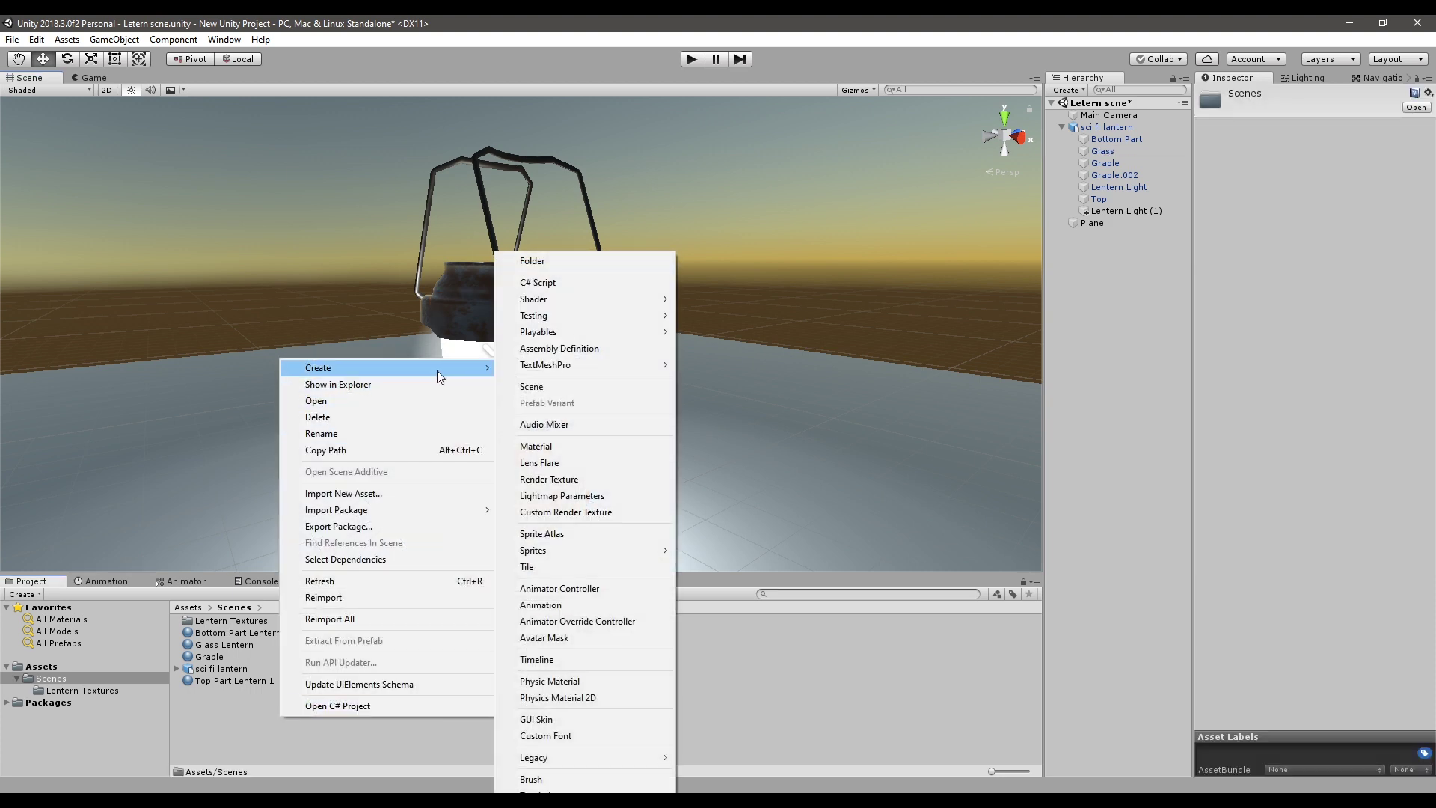
pyautogui.click(571, 446)
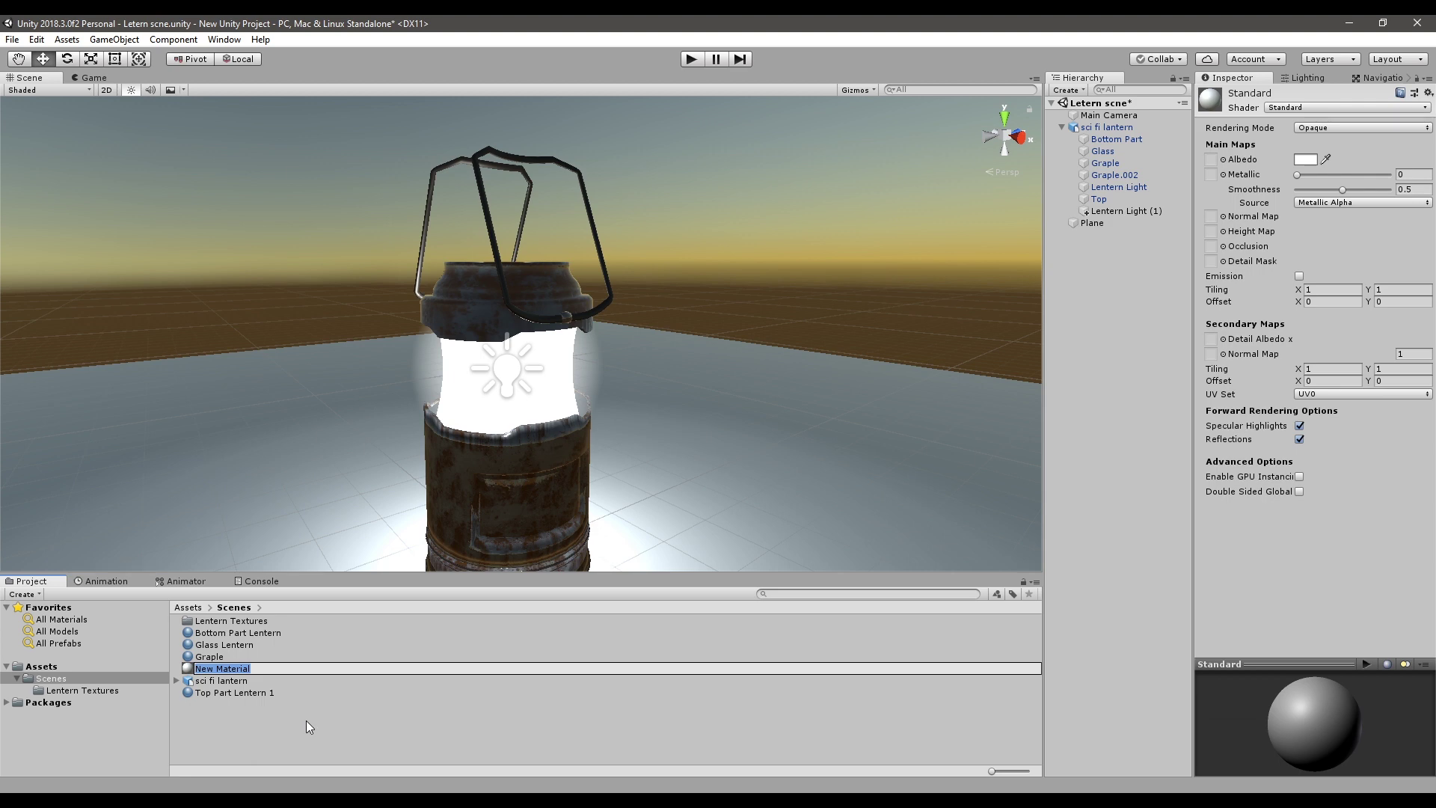
pyautogui.write('Glass2')
pyautogui.press('Return')
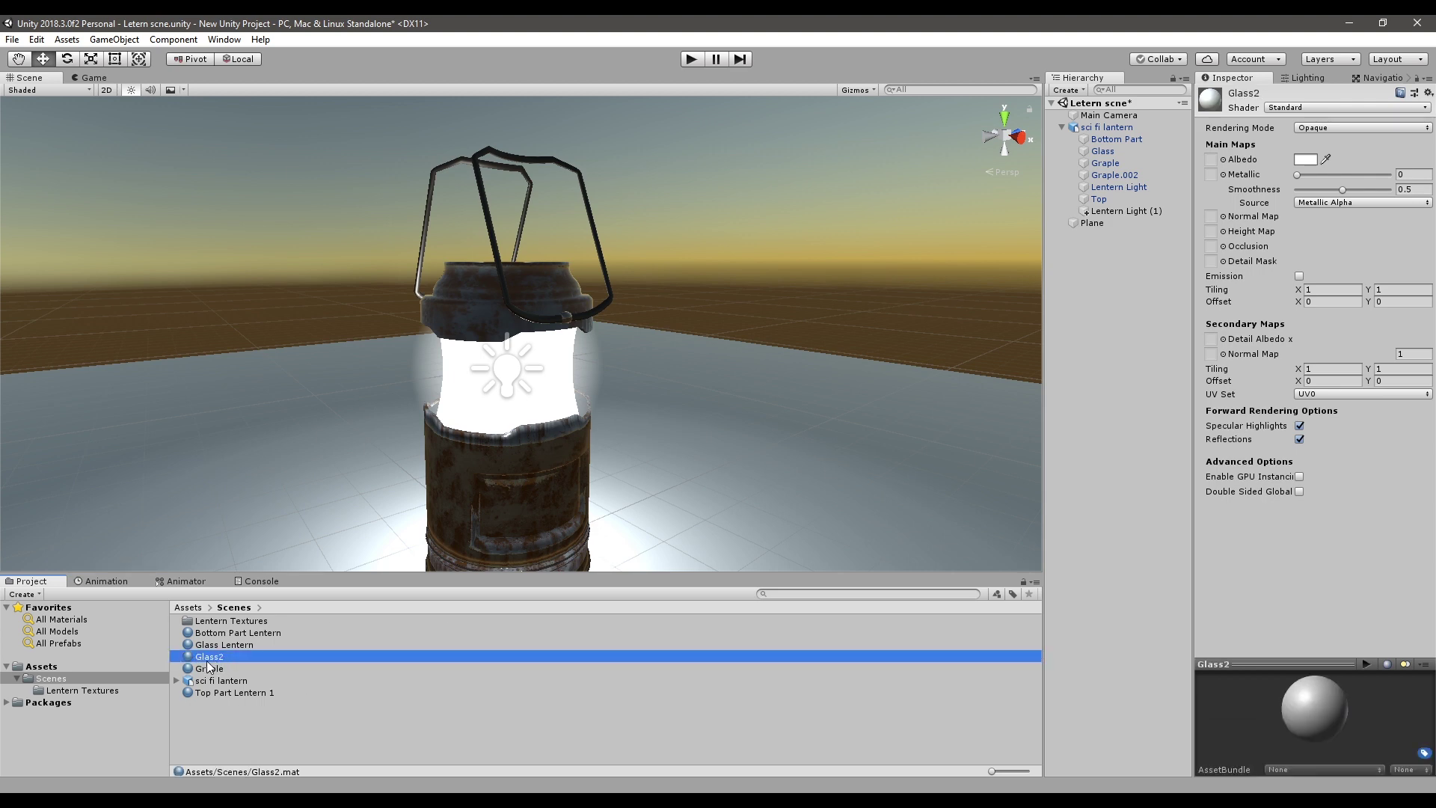
# - Apply the Glass2 material to the lantern's glass and set its rendering mode to Transparent
pyautogui.moveTo(209, 664); pyautogui.dragTo(495, 402)
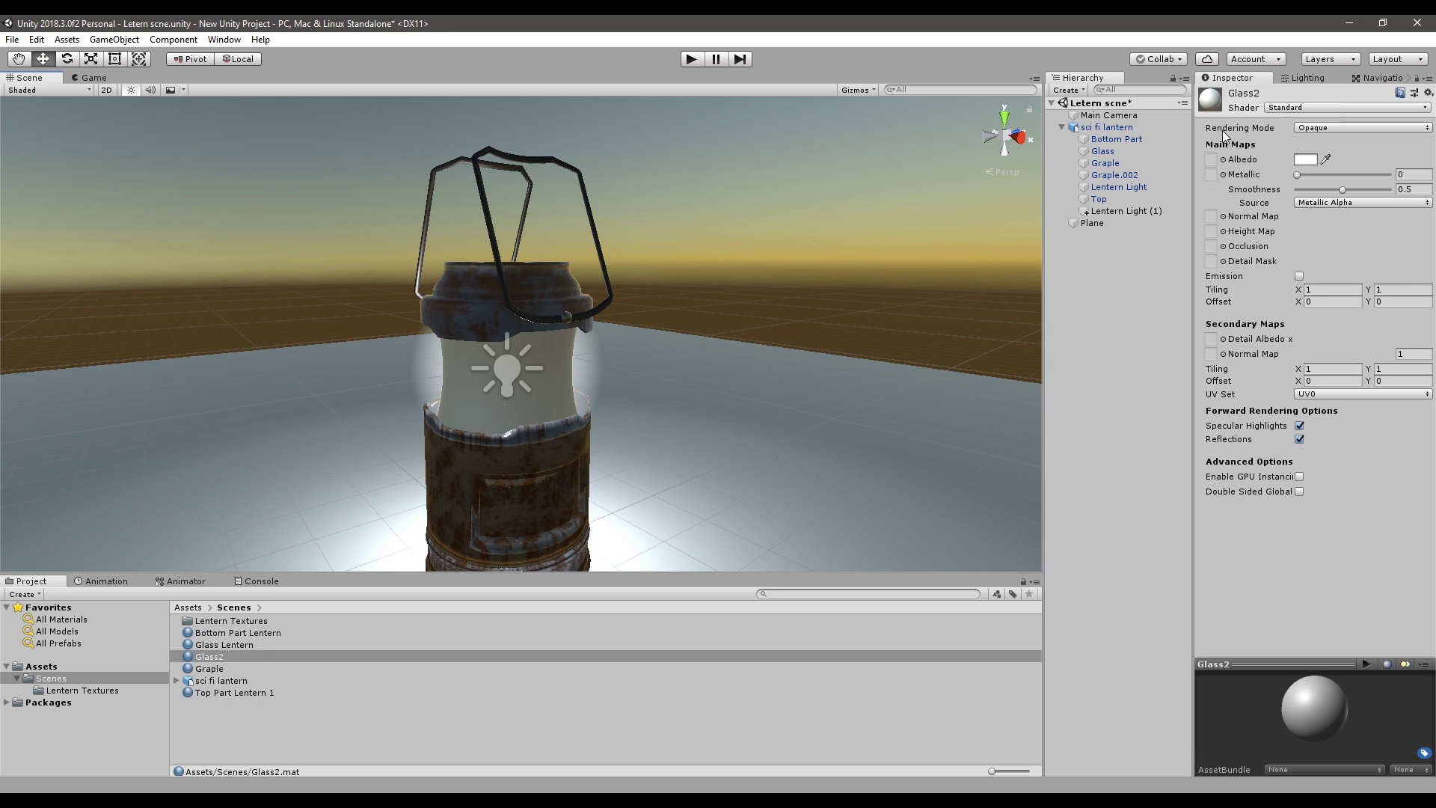
pyautogui.moveTo(1194, 133); pyautogui.dragTo(1179, 133)
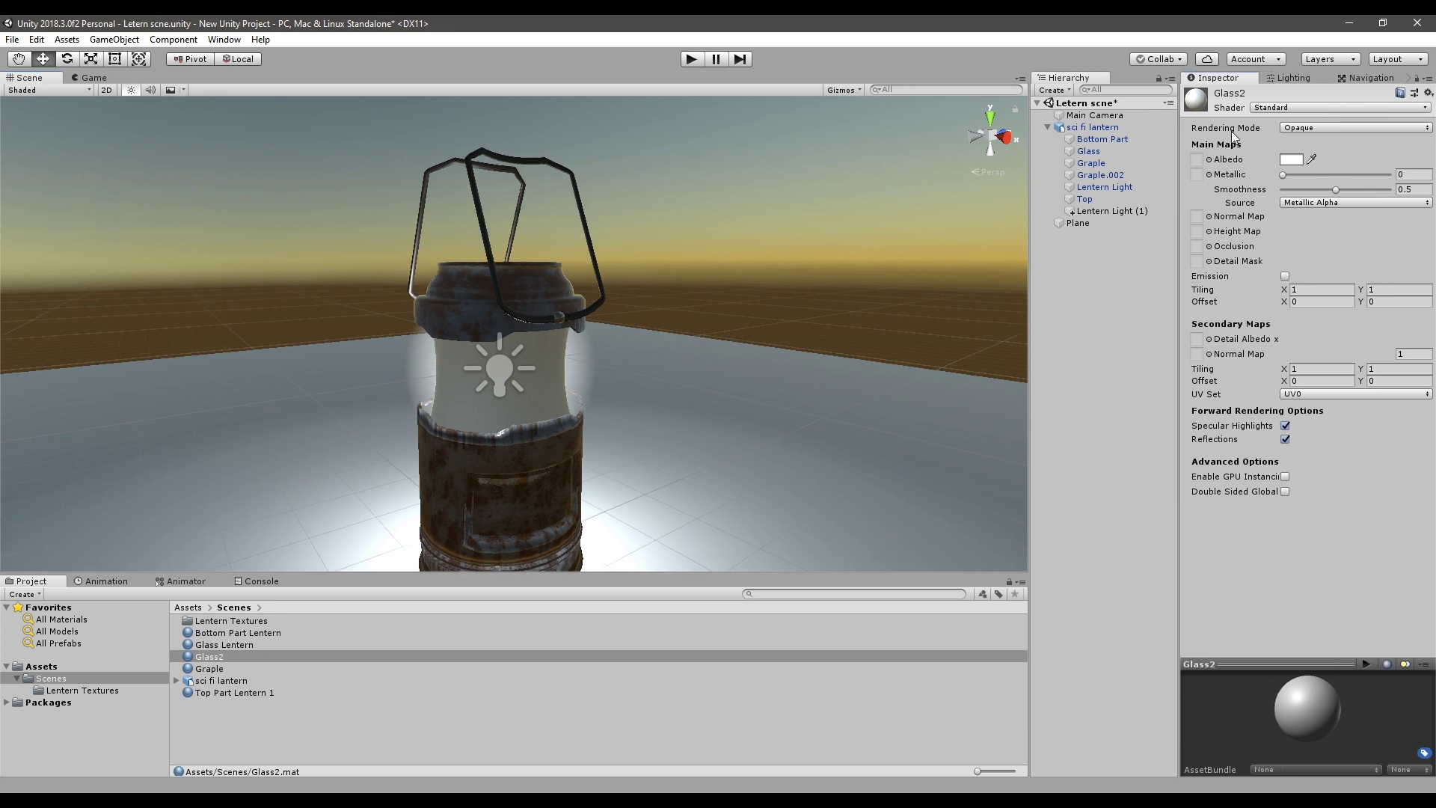
pyautogui.click(1300, 129)
pyautogui.click(1316, 193)
pyautogui.scroll(1, 585, 437)
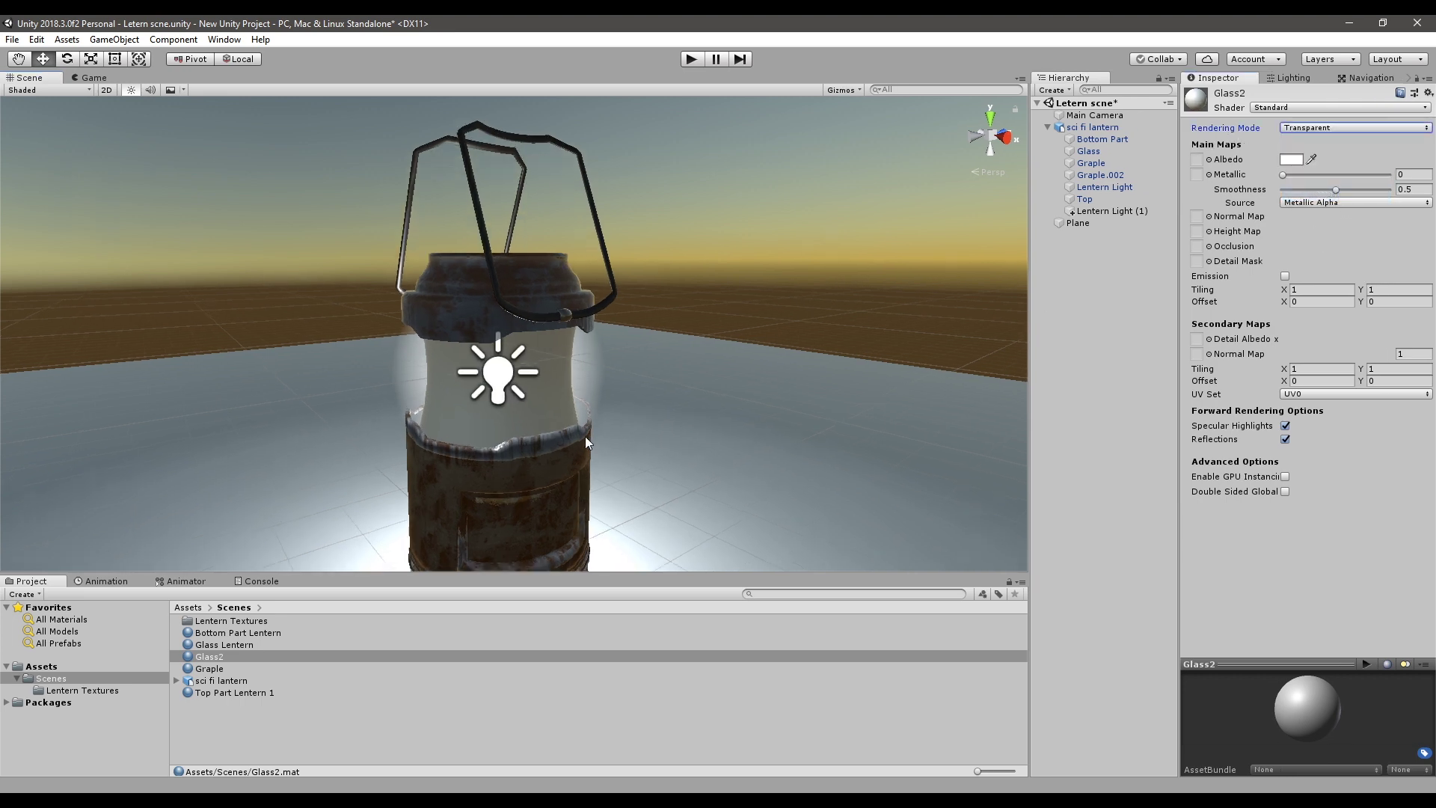
pyautogui.scroll(2, 585, 436)
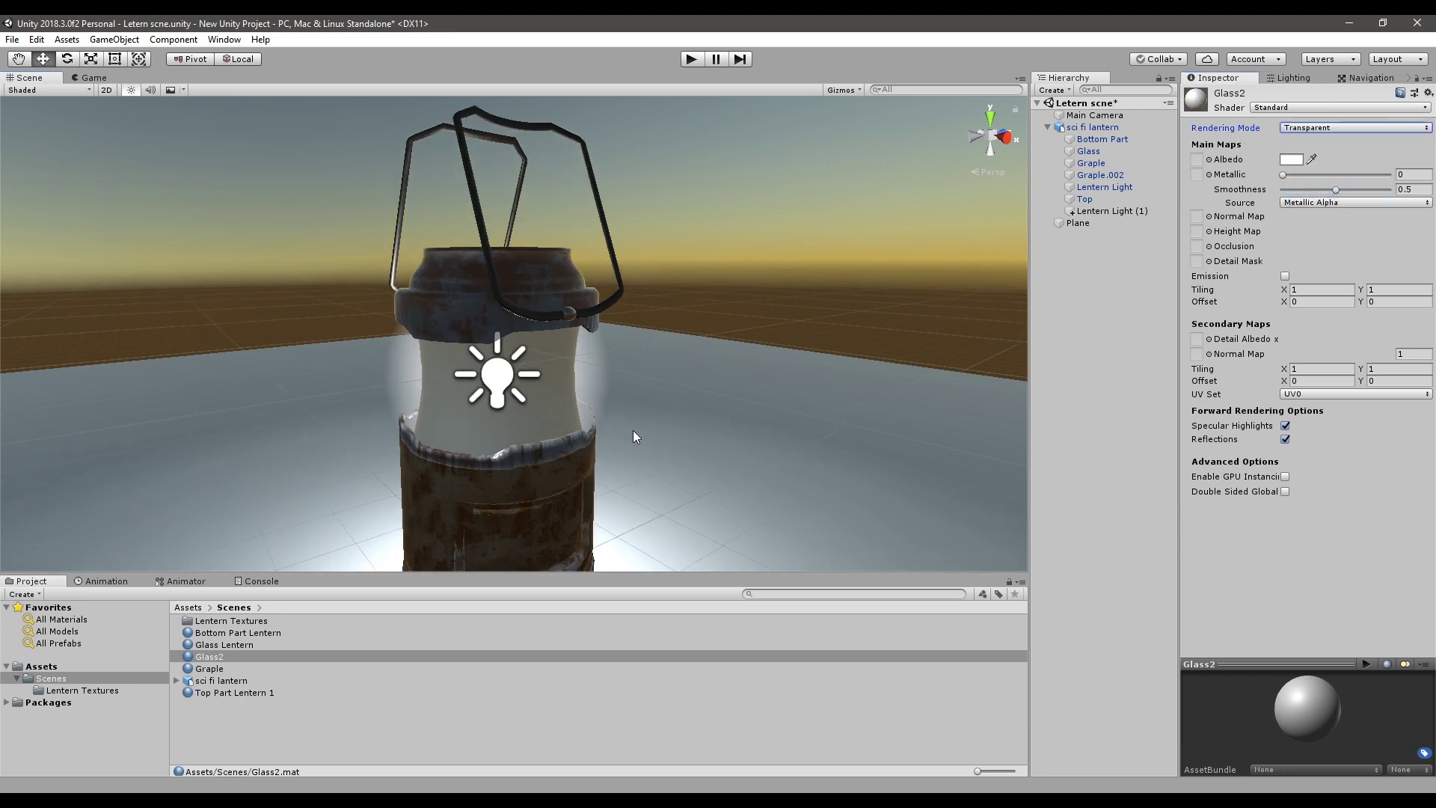
# - Set the alpha of Glass2's albedo color to 91 and inspect the see-through glass around the lantern
pyautogui.click(1293, 160)
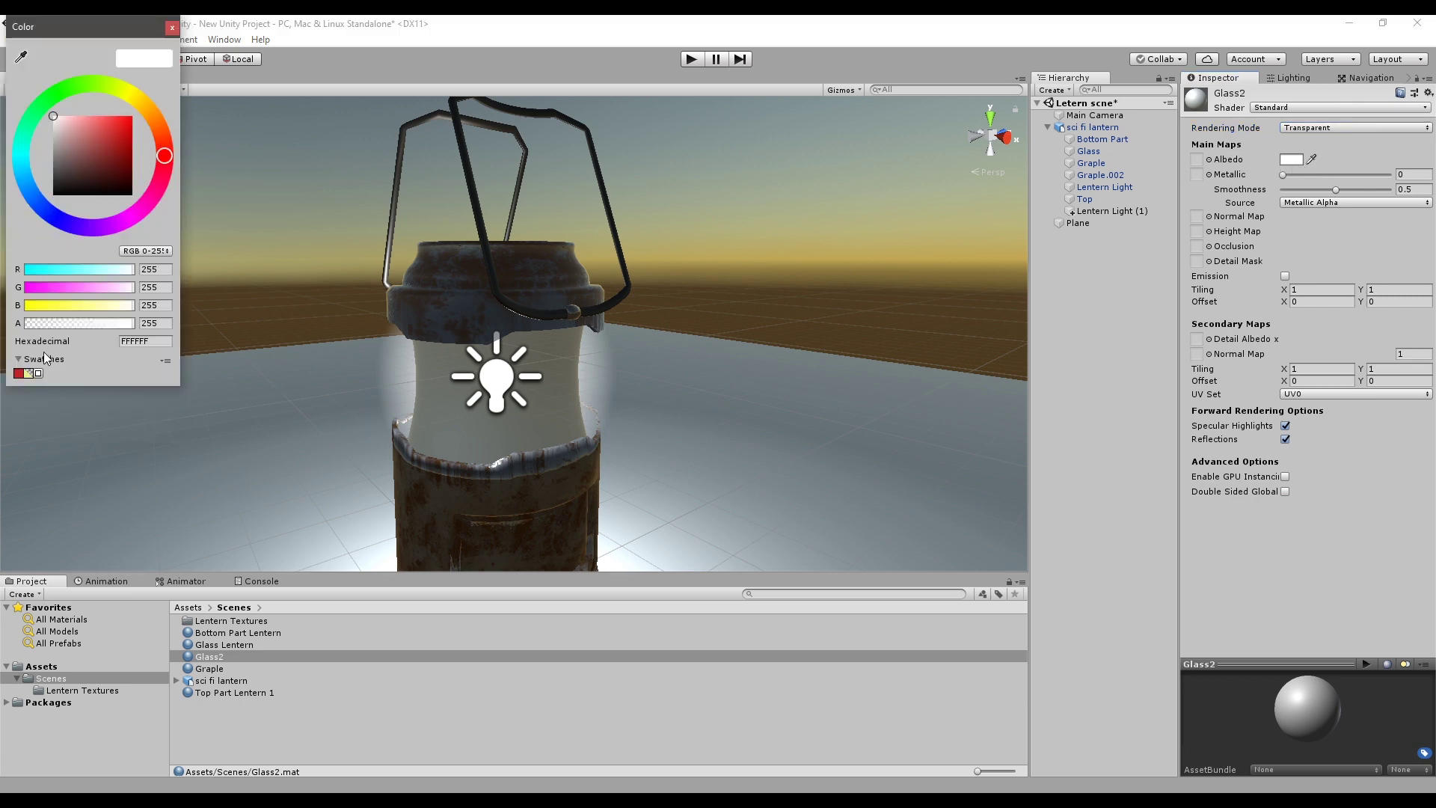
pyautogui.moveTo(134, 327); pyautogui.dragTo(65, 326)
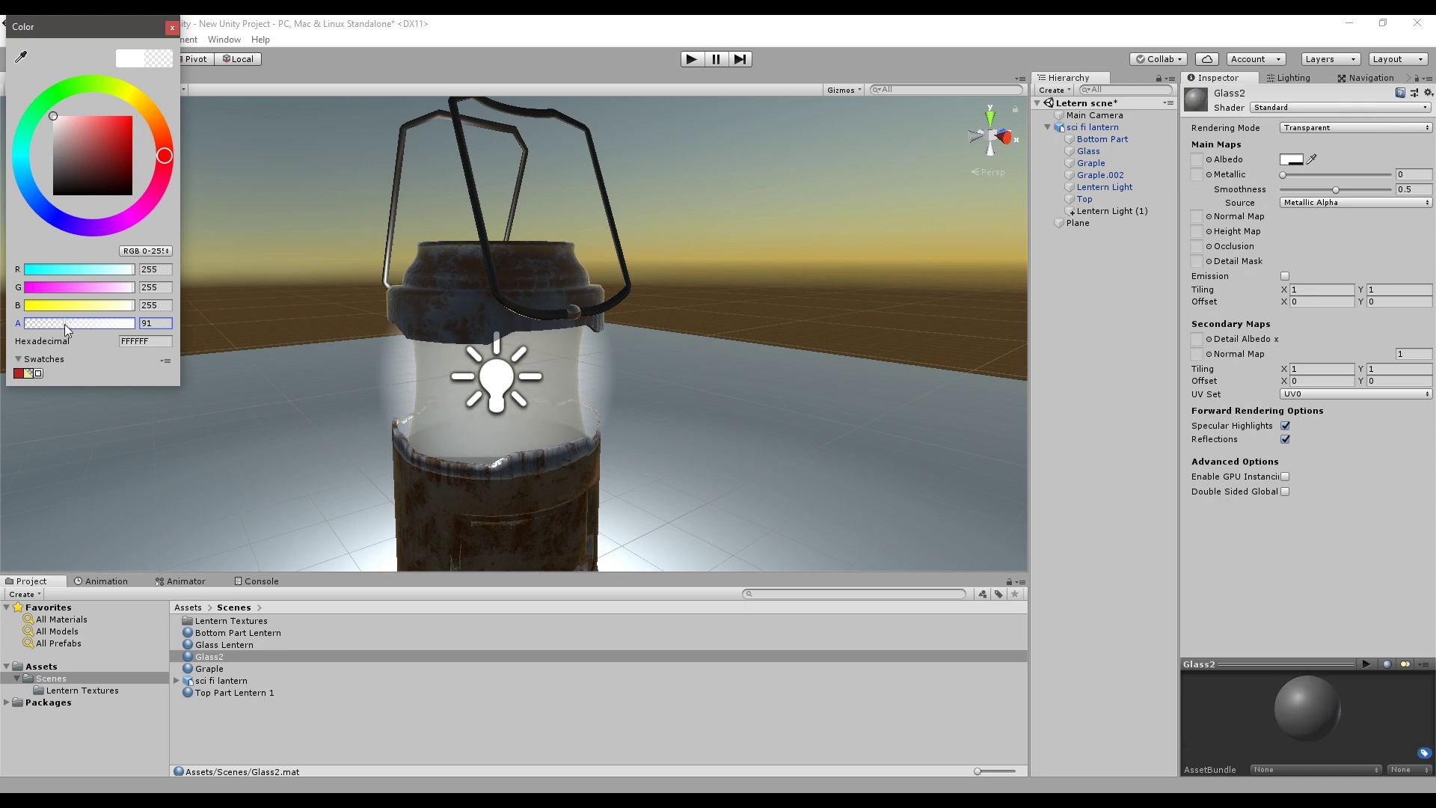
pyautogui.moveTo(630, 303); pyautogui.dragTo(652, 247, button='right')
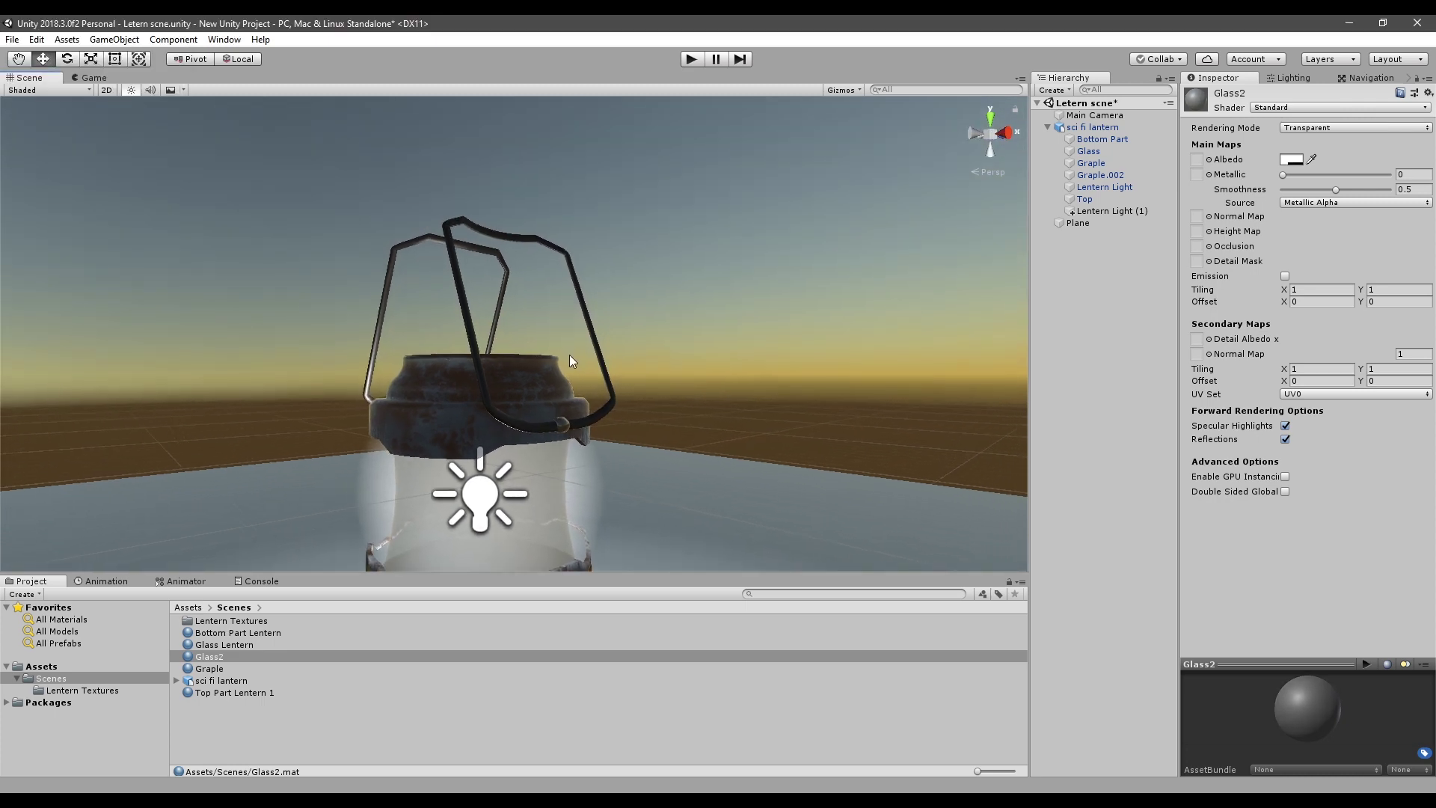
pyautogui.moveTo(568, 354); pyautogui.dragTo(608, 240, button='middle')
pyautogui.moveTo(609, 241); pyautogui.dragTo(626, 272, button='right')
pyautogui.moveTo(625, 272); pyautogui.dragTo(580, 387, button='middle')
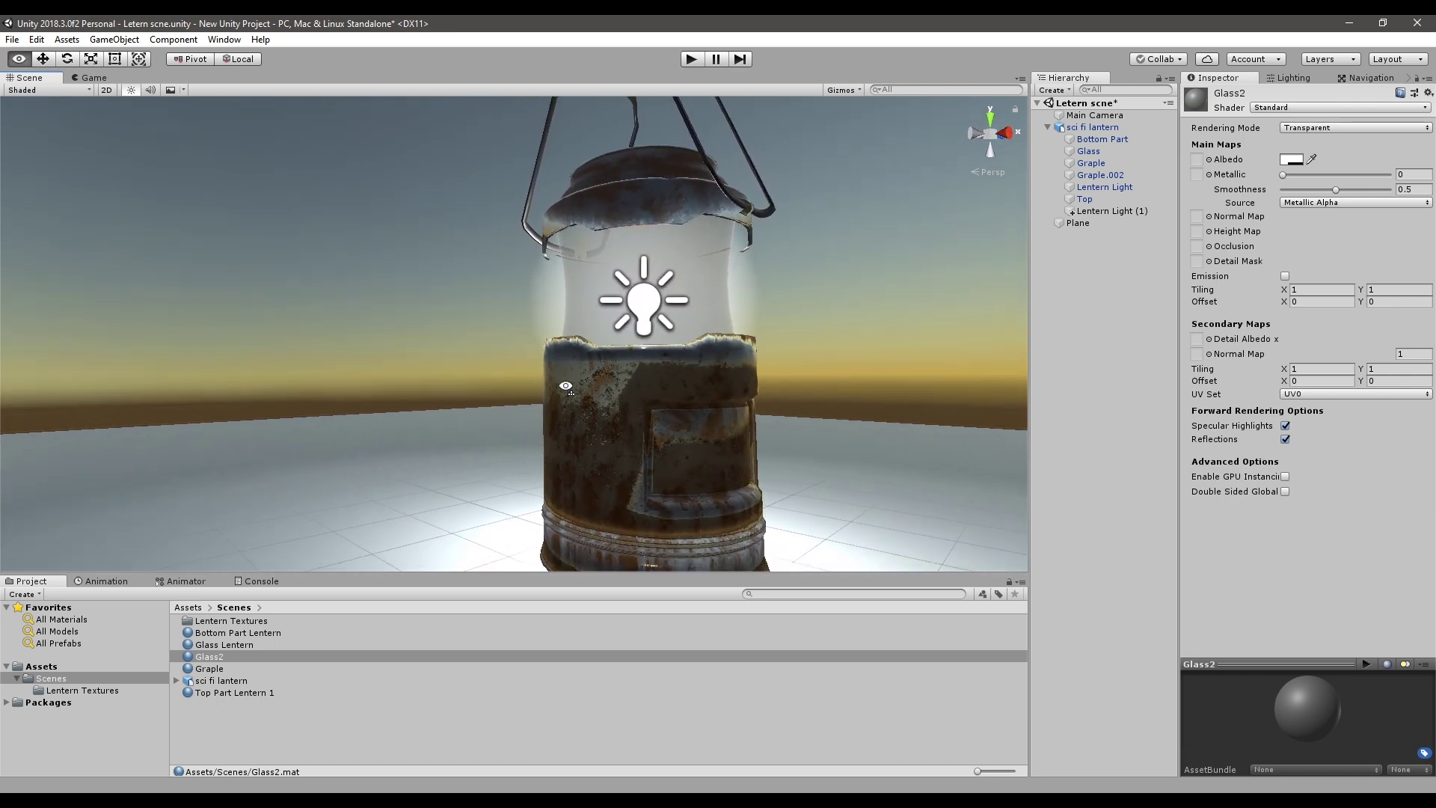